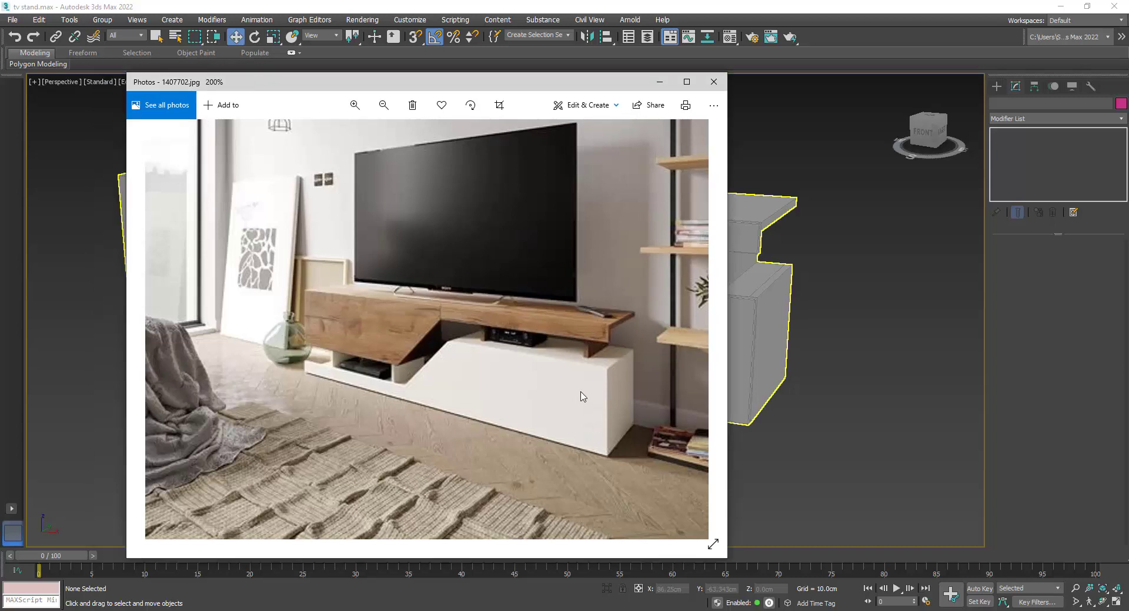
{"action": "scroll", "coordinate": [584, 331], "scroll_direction": "down", "scroll_amount": 3}
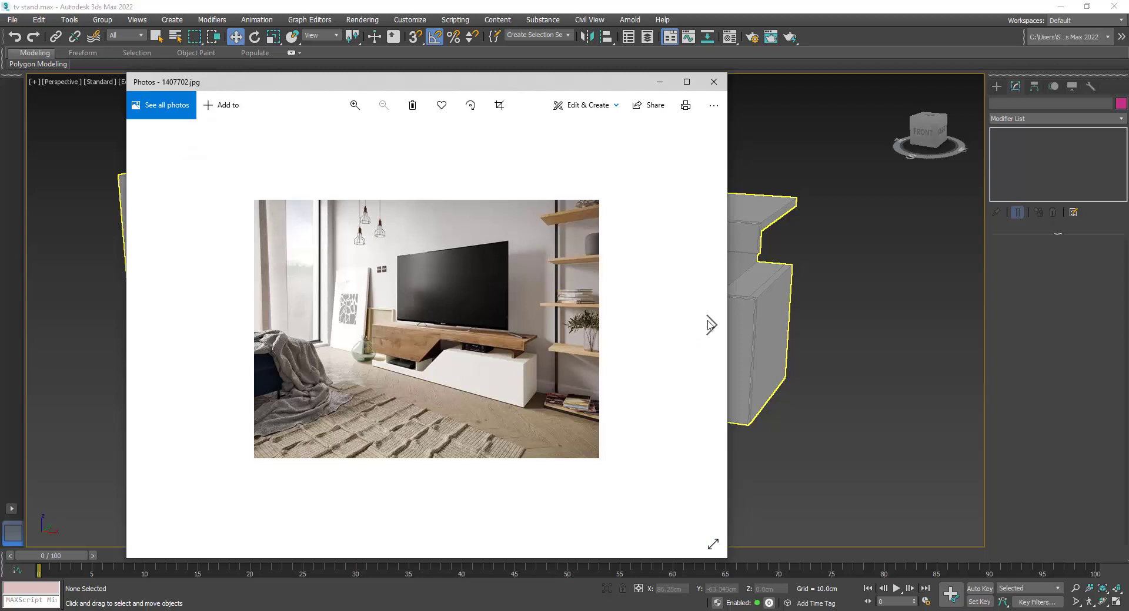
- Browse the reference photos through the dimensioned drawing 1407707, then close Photos
{"action": "left_click", "coordinate": [712, 326]}
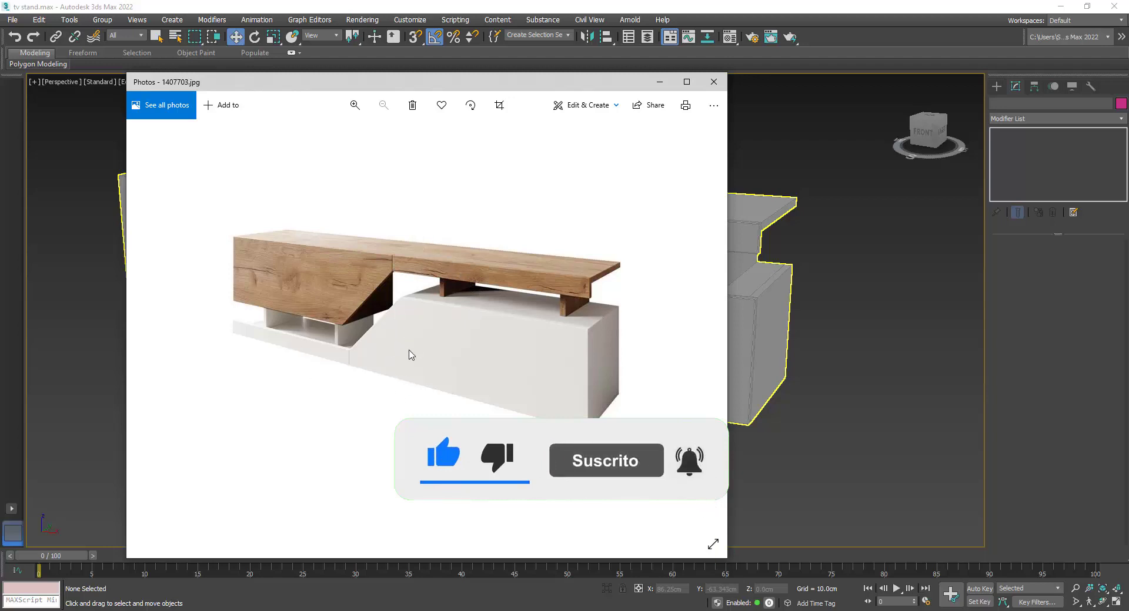
{"action": "key", "text": "Right"}
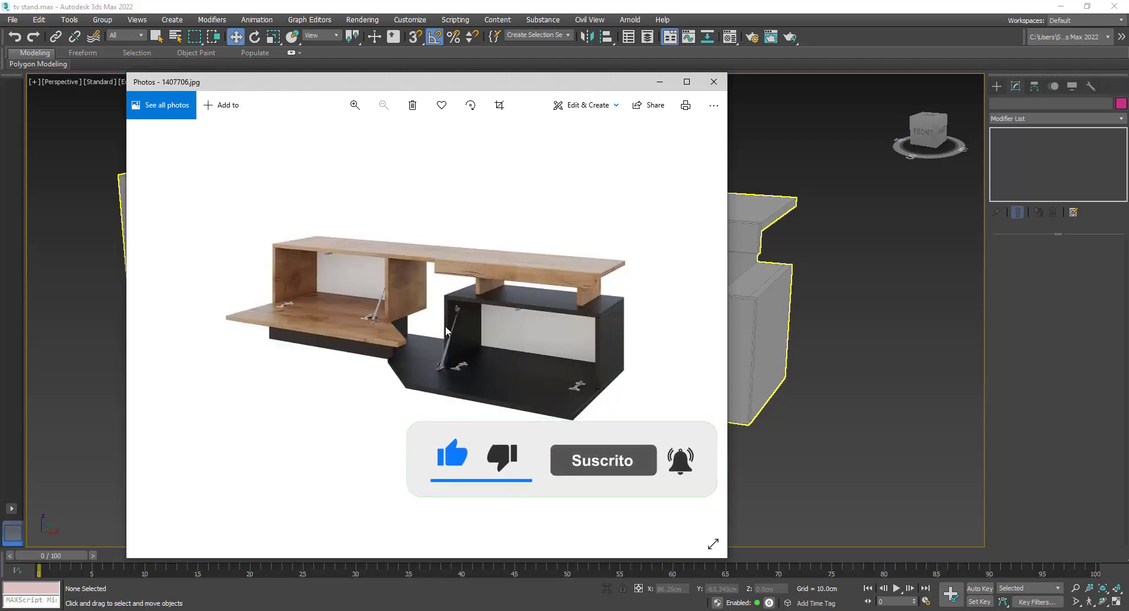
{"action": "left_click", "coordinate": [706, 328]}
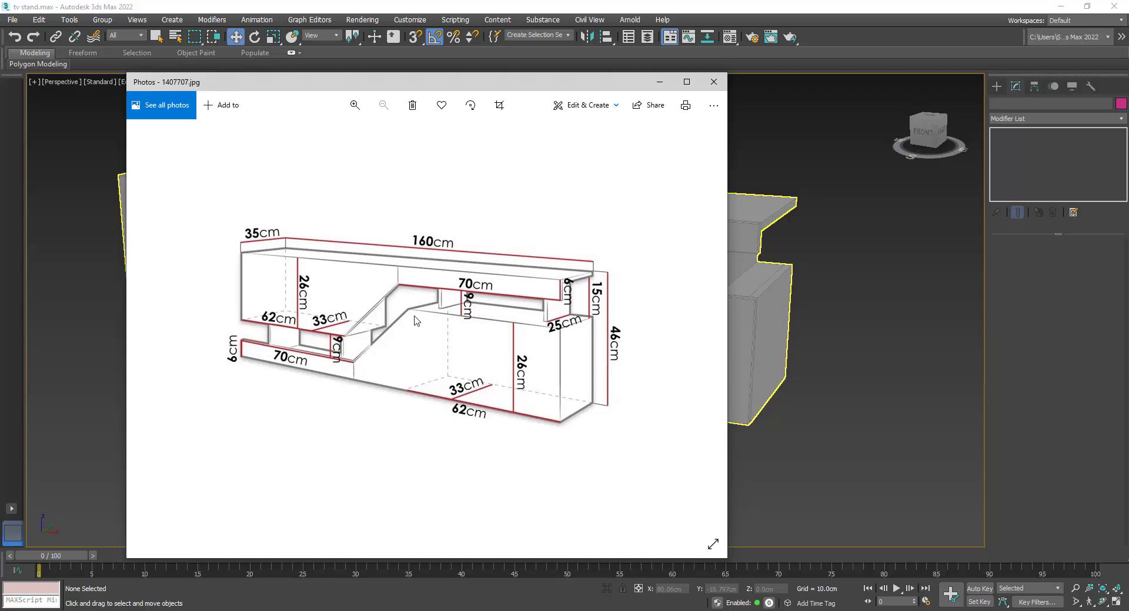
{"action": "left_click", "coordinate": [775, 168]}
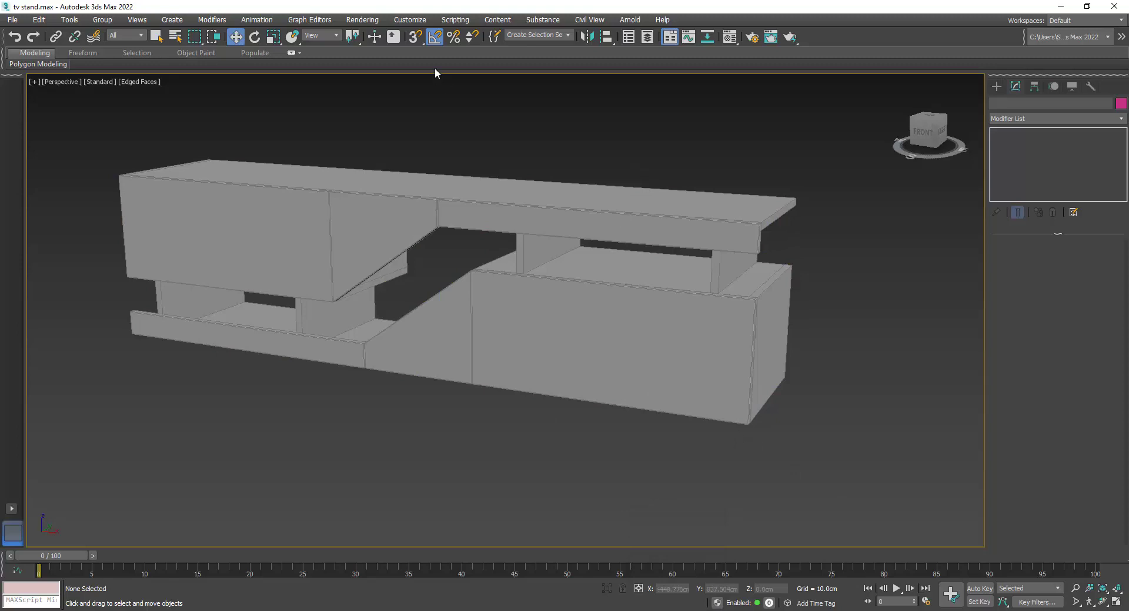
- Confirm the system units are set to centimetres in Units Setup
{"action": "left_click", "coordinate": [423, 20]}
{"action": "left_click", "coordinate": [459, 216]}
{"action": "left_click", "coordinate": [566, 216]}
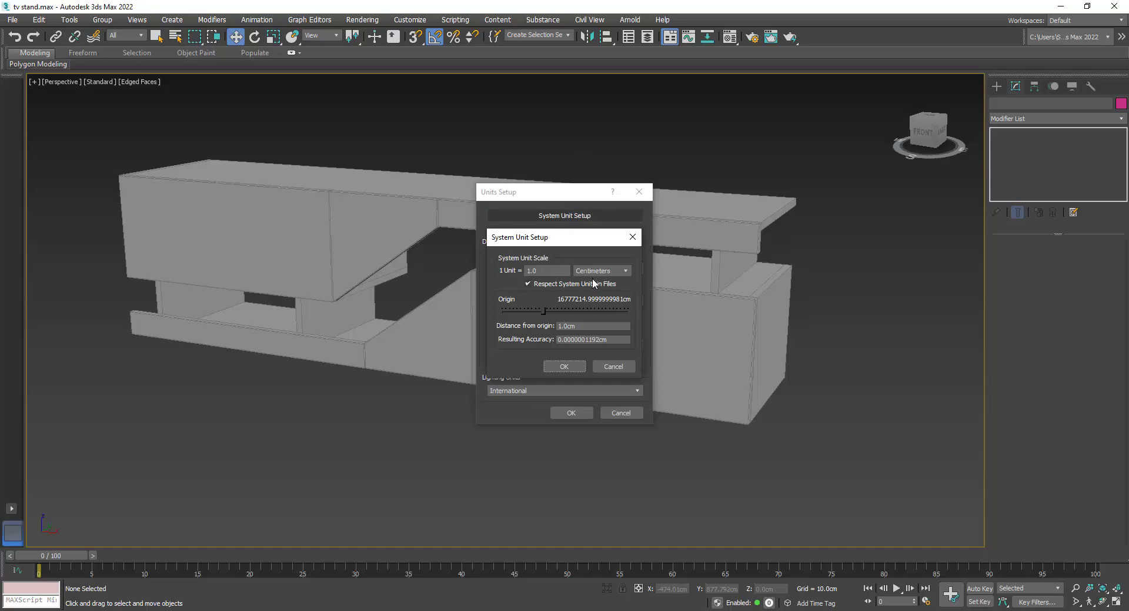
{"action": "left_click", "coordinate": [633, 237]}
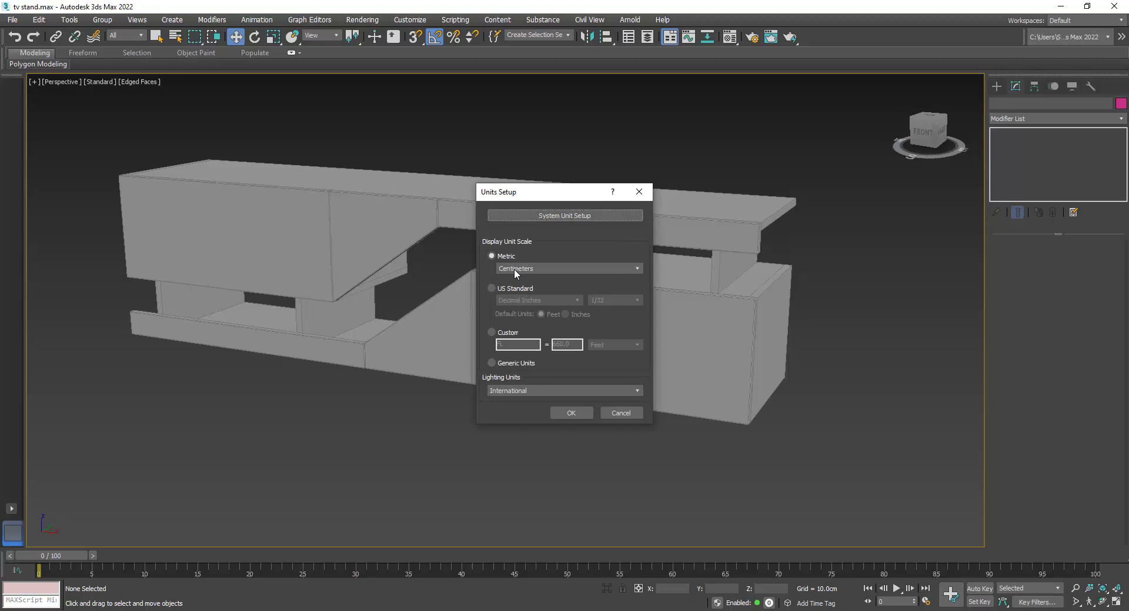
{"action": "left_click", "coordinate": [579, 414]}
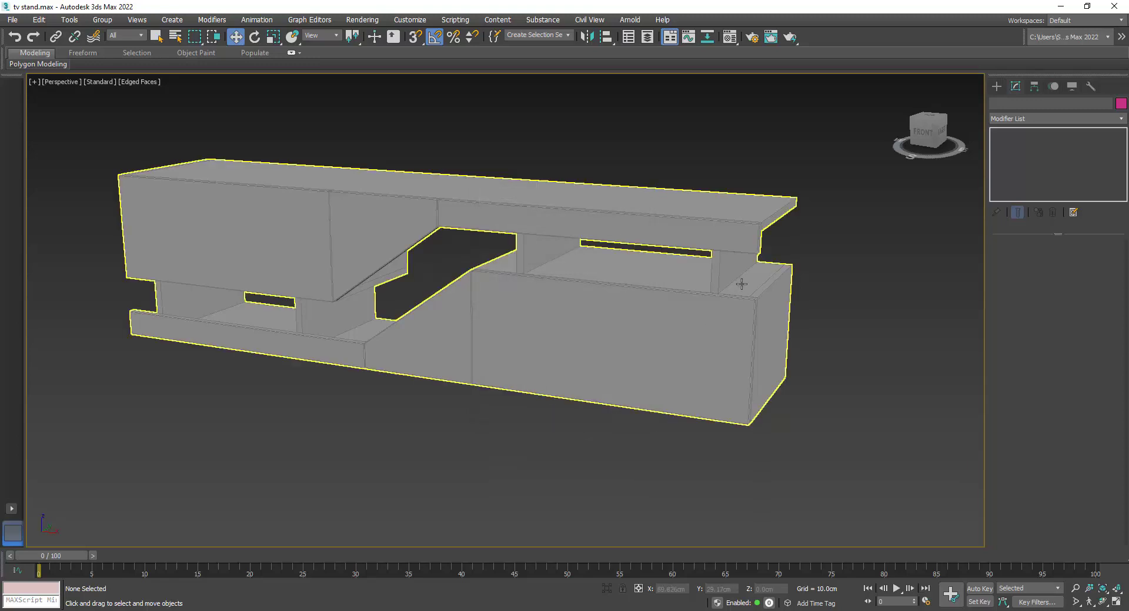
- Select the existing TV stand model and bring up its context menu
{"action": "left_click", "coordinate": [542, 340]}
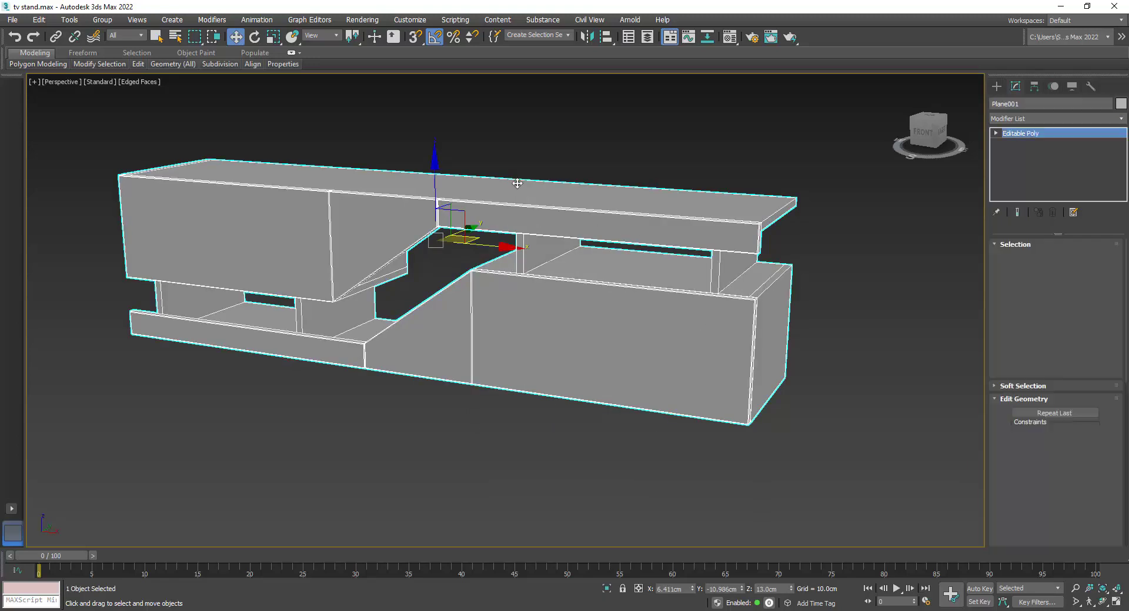
{"action": "left_click", "coordinate": [520, 482]}
{"action": "key", "text": "ctrl+z"}
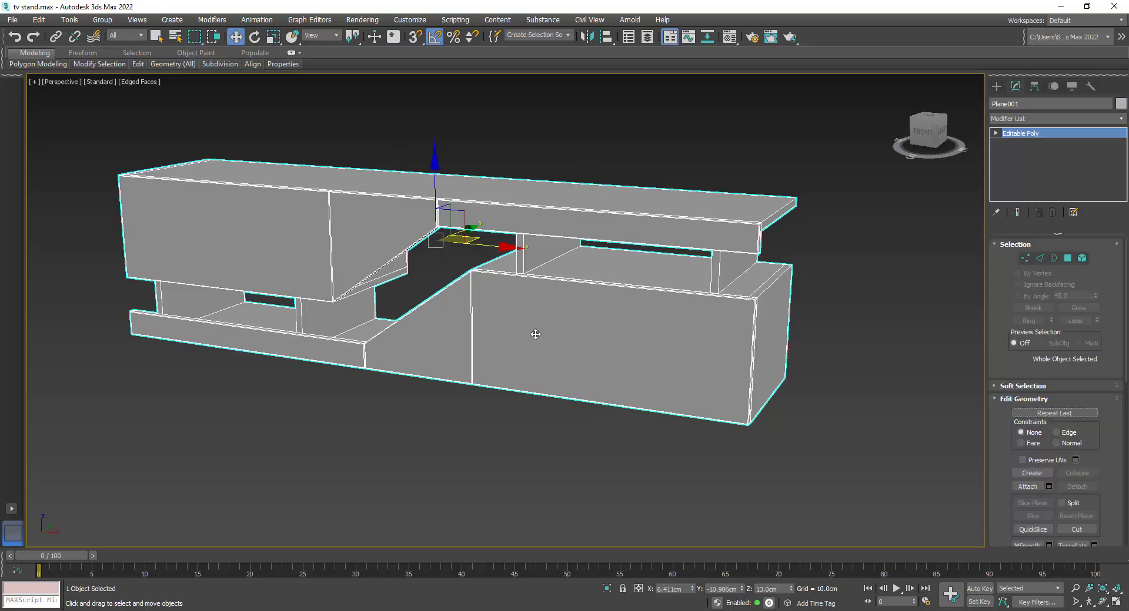
{"action": "right_click", "coordinate": [530, 330]}
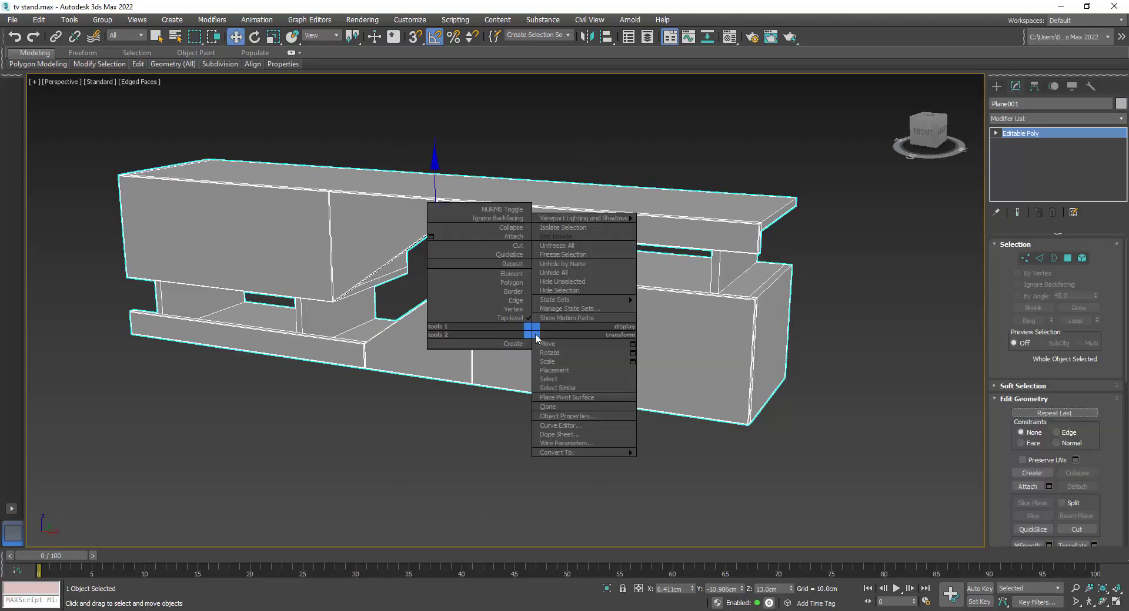
- Hide the TV stand, then float 1407707.jpg as a reference image at lower left
{"action": "left_click", "coordinate": [560, 292]}
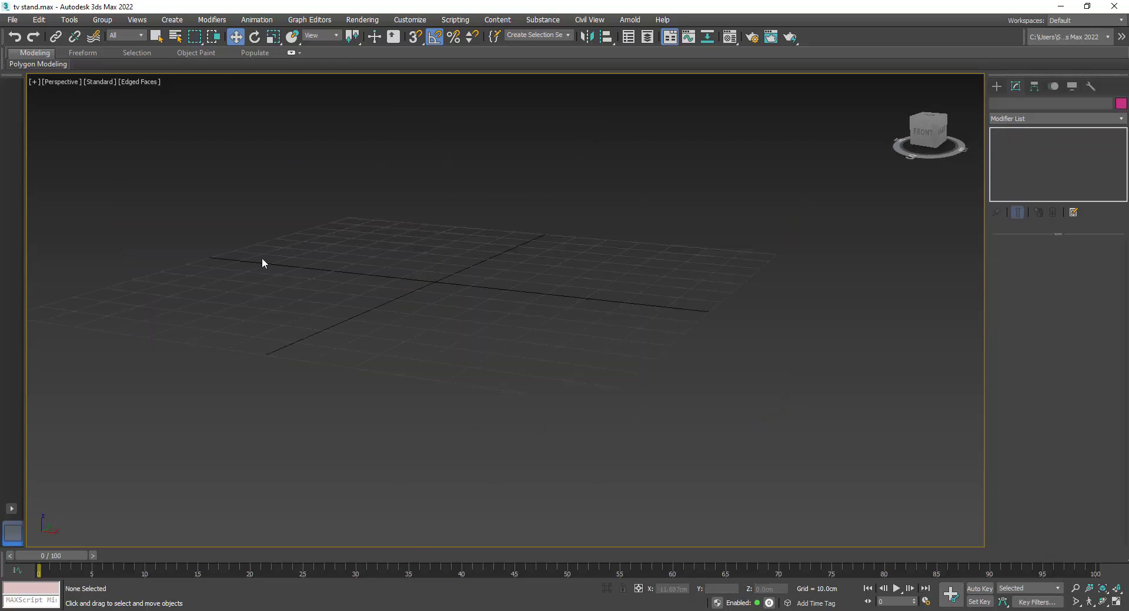
{"action": "left_click", "coordinate": [12, 20]}
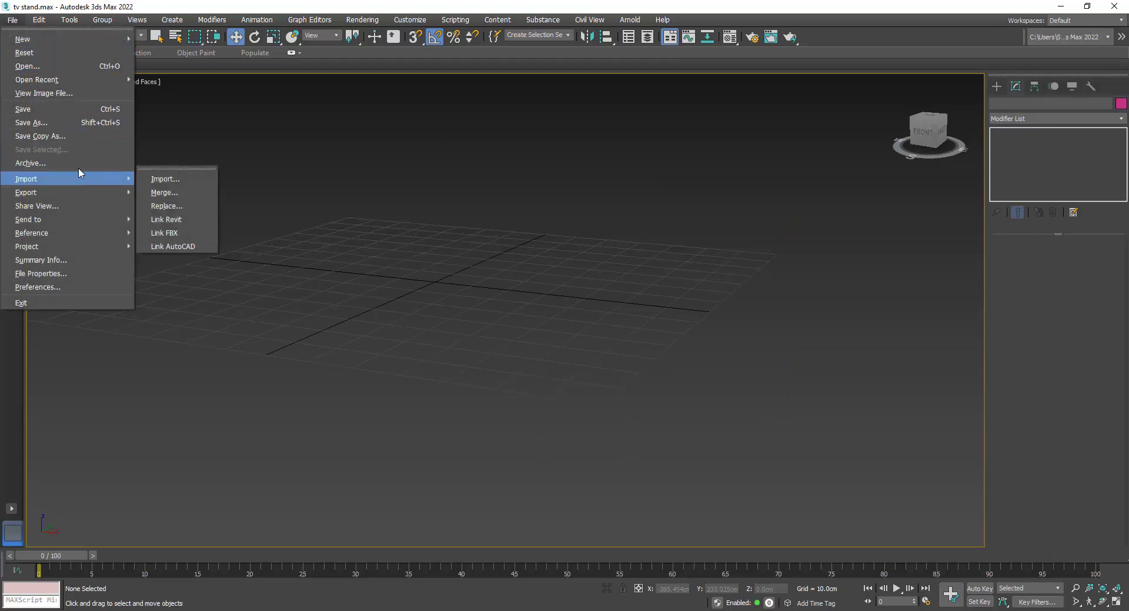
{"action": "left_click", "coordinate": [52, 93]}
{"action": "mouse_move", "coordinate": [287, 113]}
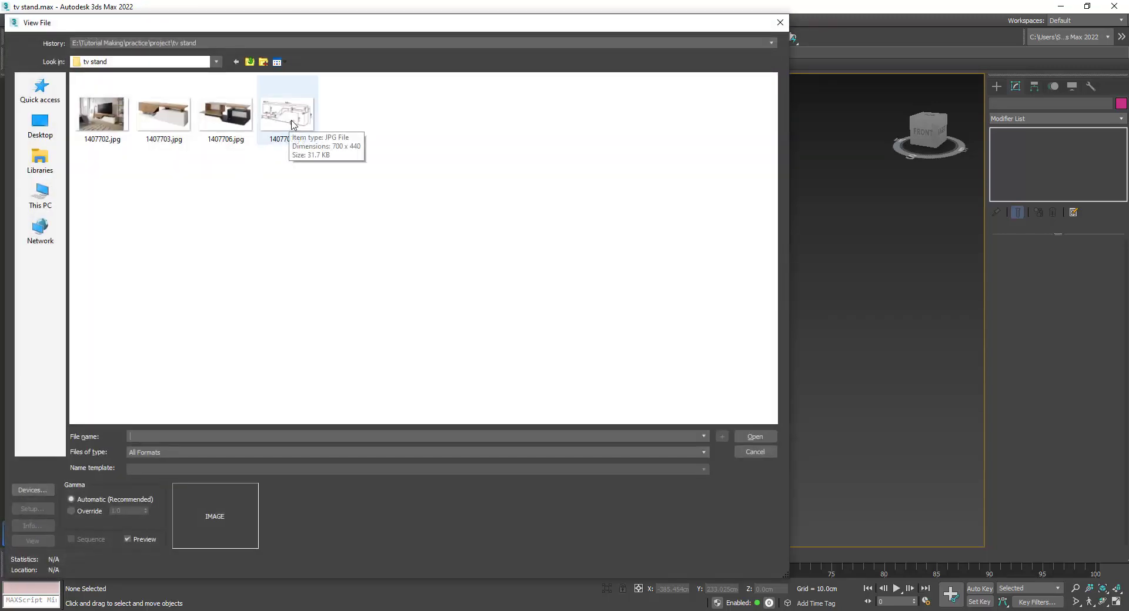
{"action": "left_click", "coordinate": [282, 139]}
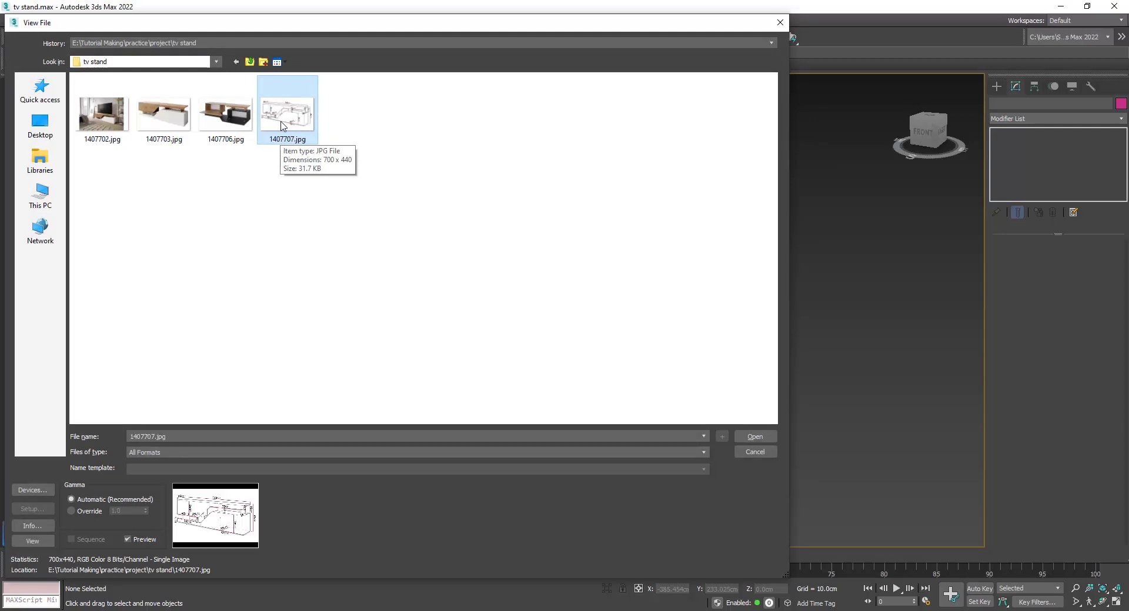
{"action": "double_click", "coordinate": [282, 126]}
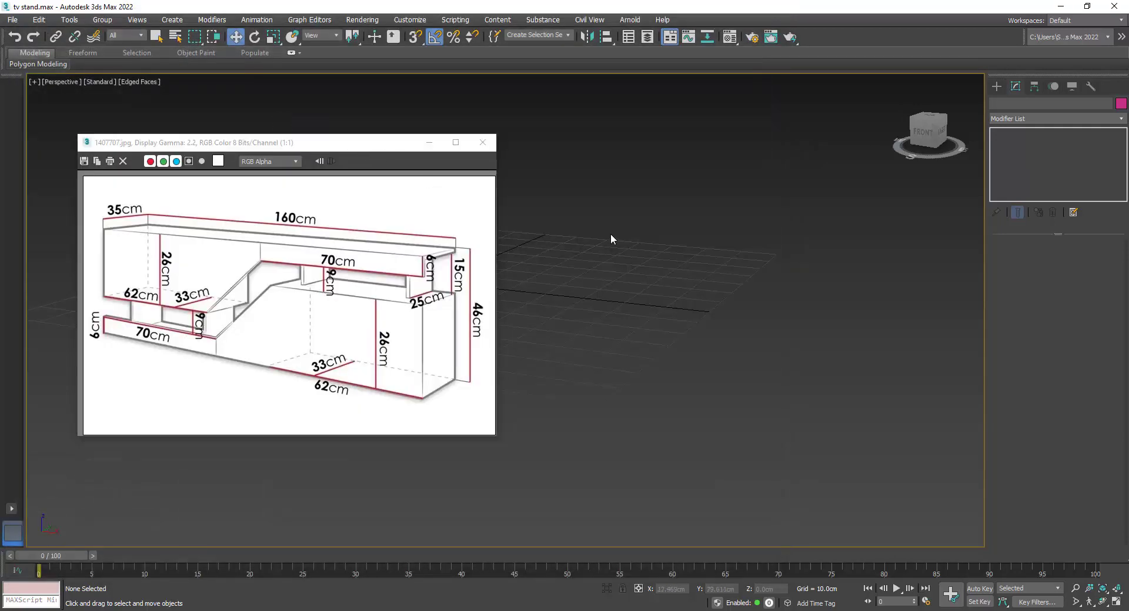
{"action": "middle_click_drag", "start_coordinate": [610, 239], "coordinate": [756, 274]}
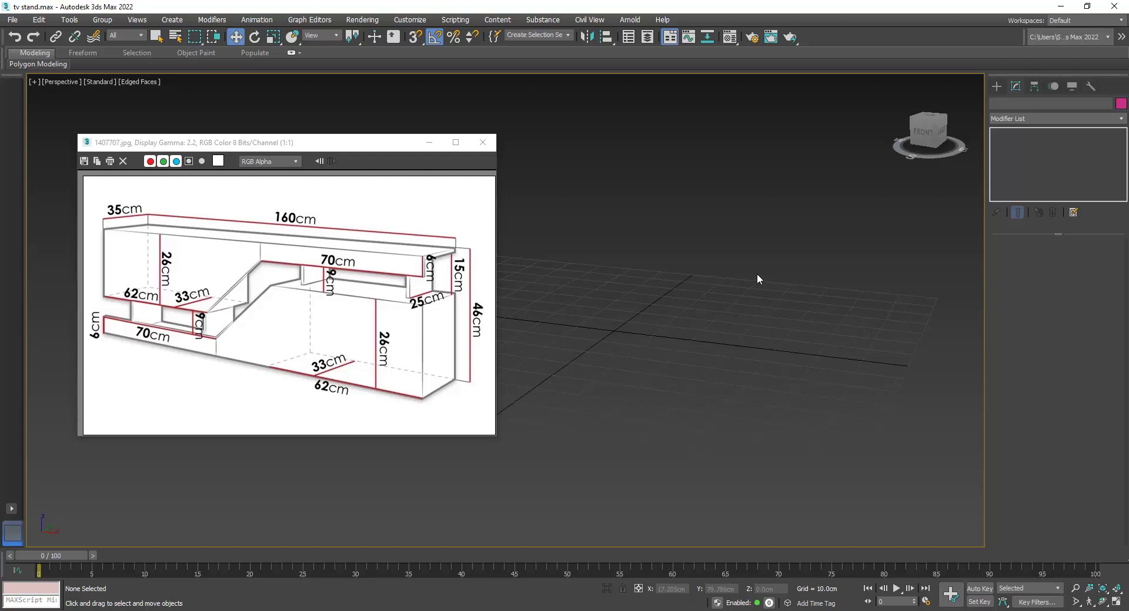
{"action": "left_click_drag", "start_coordinate": [397, 142], "coordinate": [325, 226]}
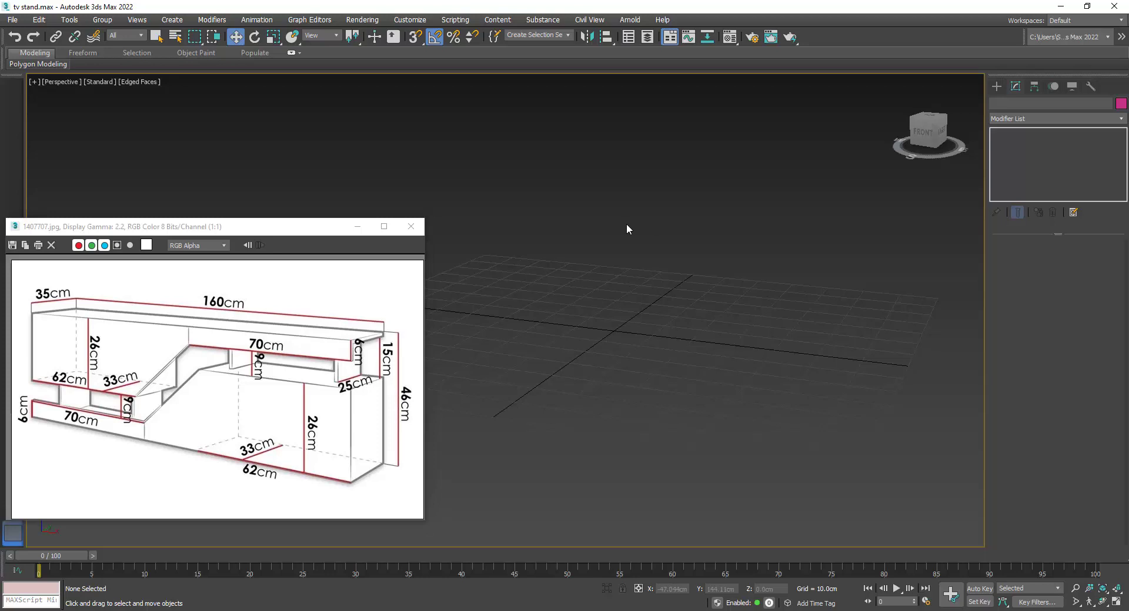
- Create a 26 × 62 cm plane in Front view with one length and width segment
{"action": "key", "text": "f"}
{"action": "left_click", "coordinate": [996, 86]}
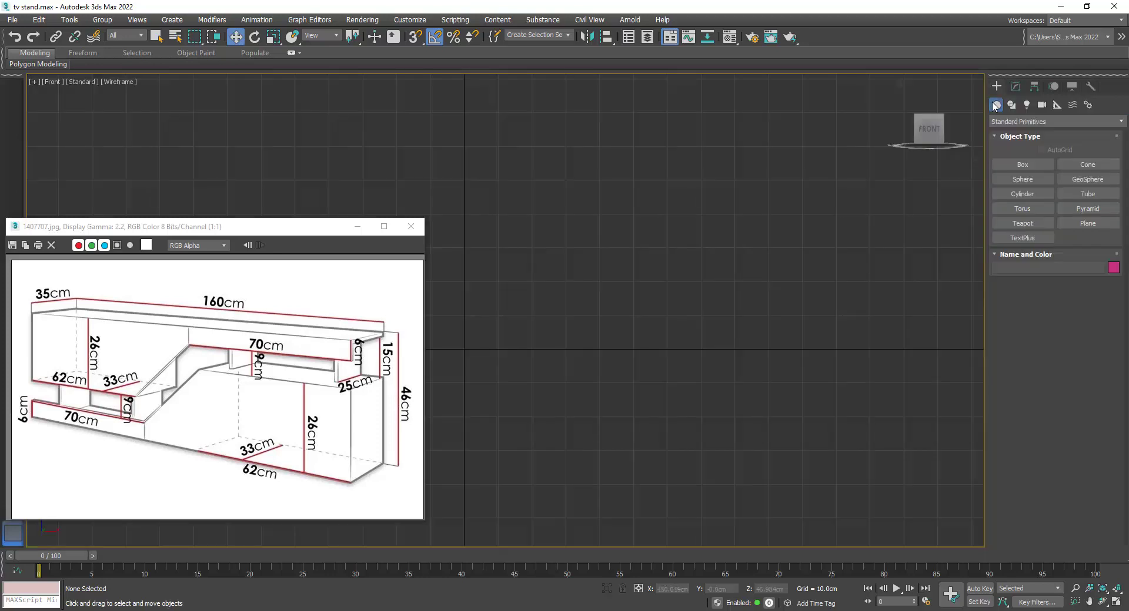
{"action": "left_click", "coordinate": [1088, 224]}
{"action": "left_click_drag", "start_coordinate": [468, 350], "coordinate": [800, 188]}
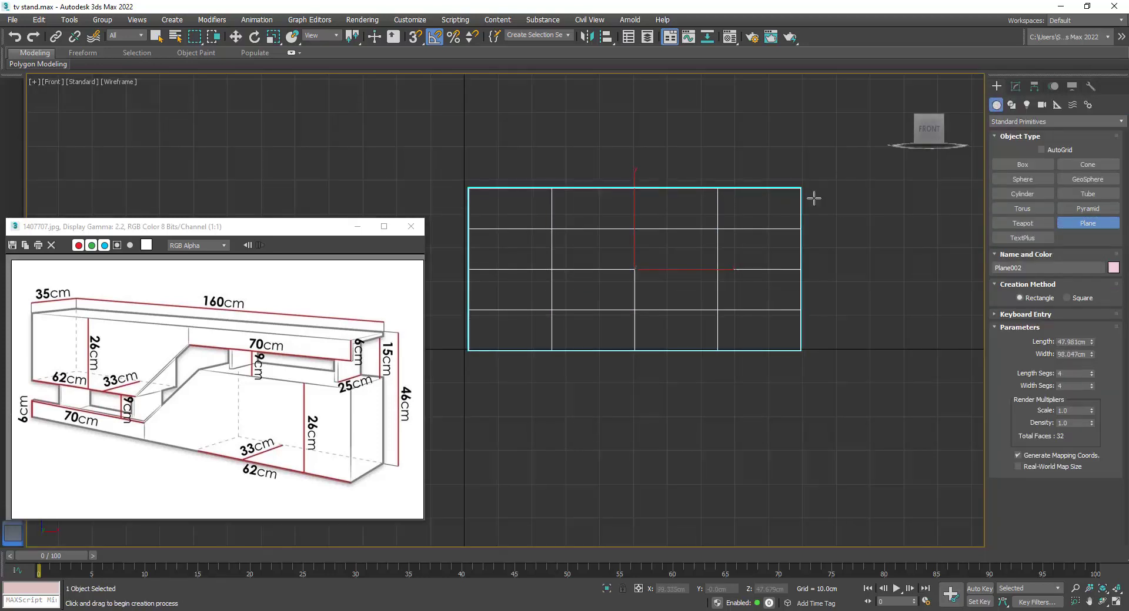
{"action": "double_click", "coordinate": [1087, 343]}
{"action": "type", "text": "26"}
{"action": "key", "text": "Tab"}
{"action": "type", "text": "62"}
{"action": "key", "text": "Return"}
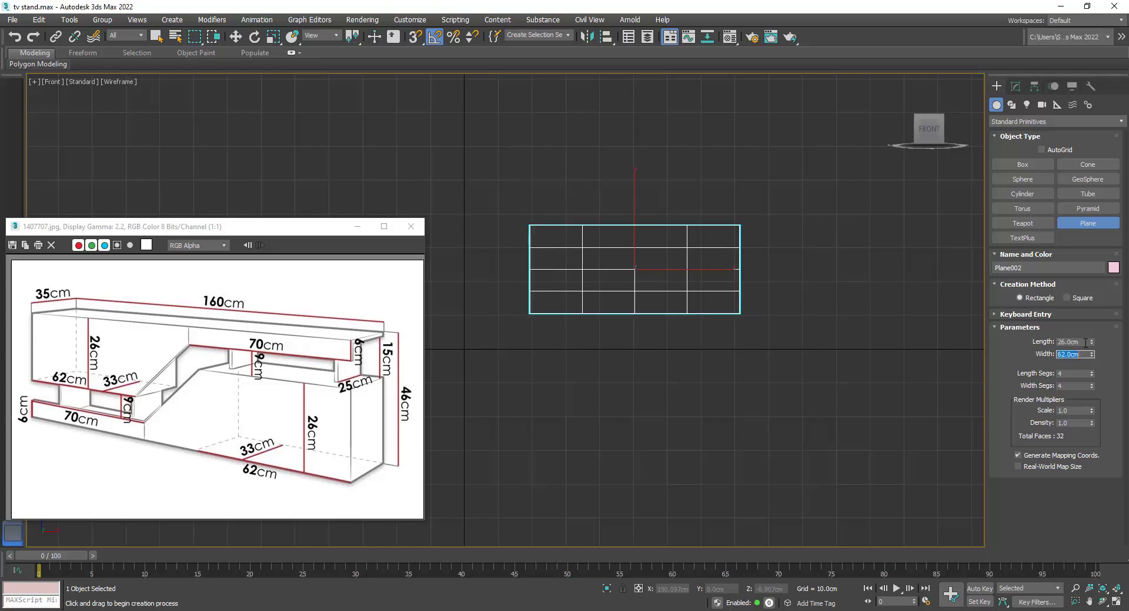
{"action": "right_click", "coordinate": [1091, 373]}
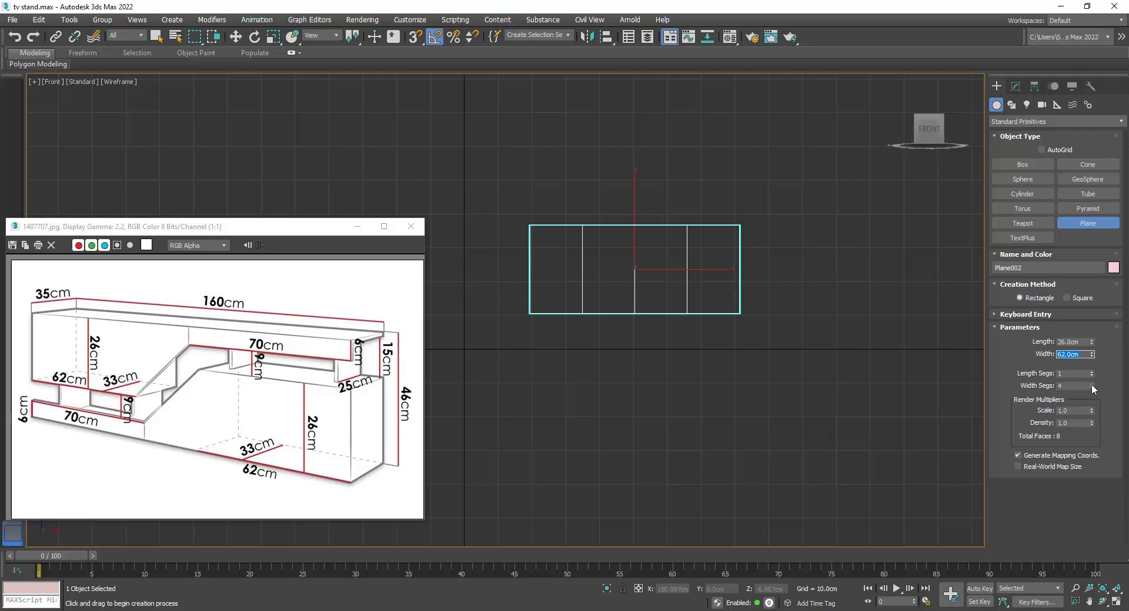
- Set the plane's pivot to its lower-left corner and center it at the world origin
{"action": "key", "text": "w"}
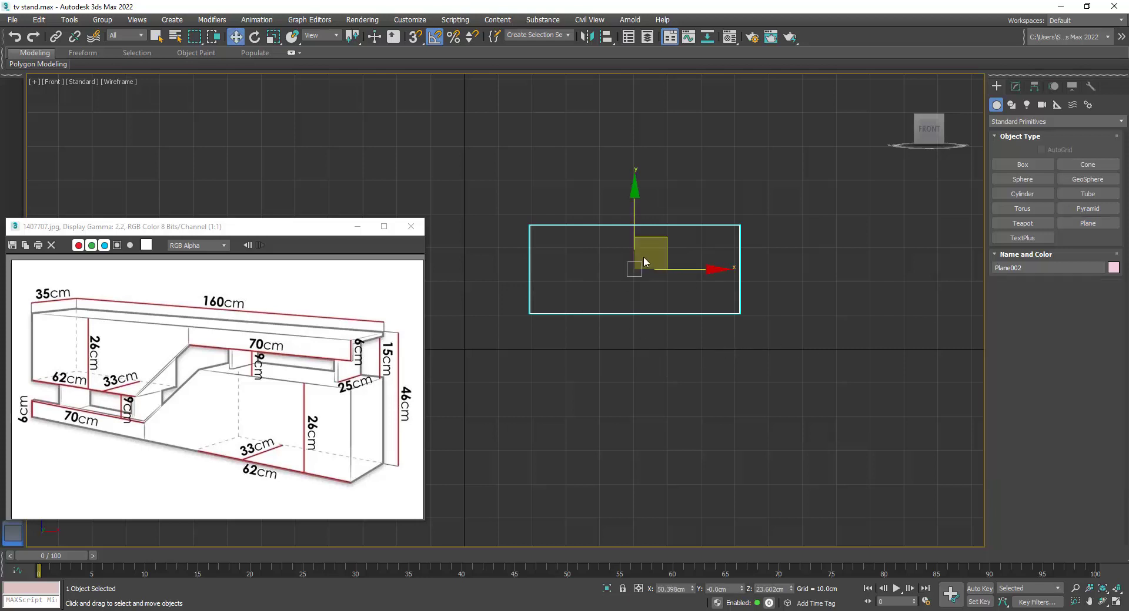
{"action": "left_click", "coordinate": [39, 19]}
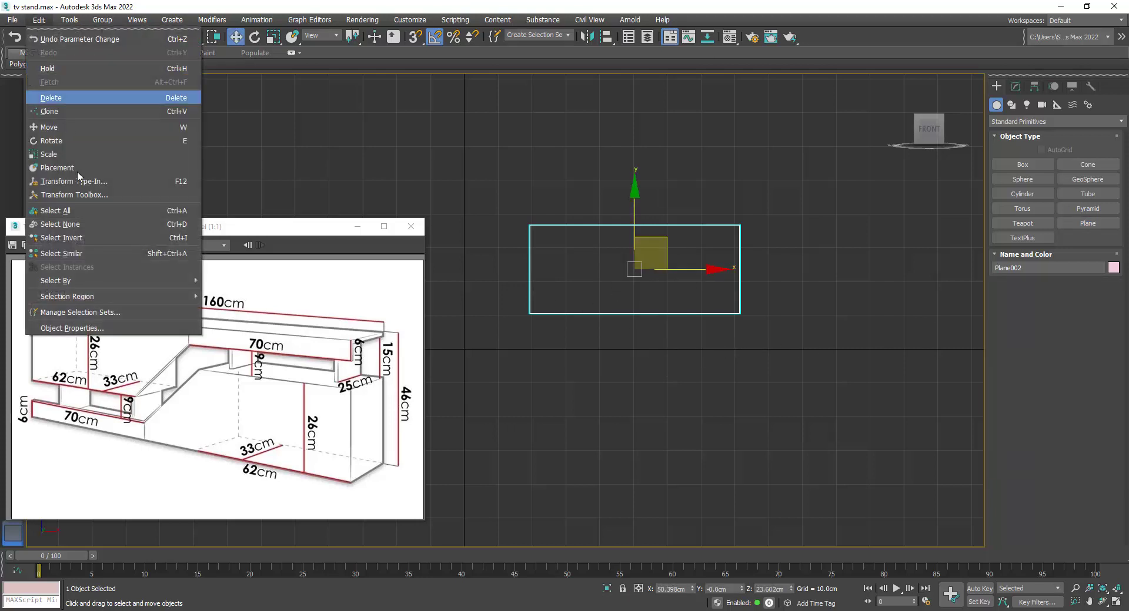
{"action": "left_click", "coordinate": [220, 201]}
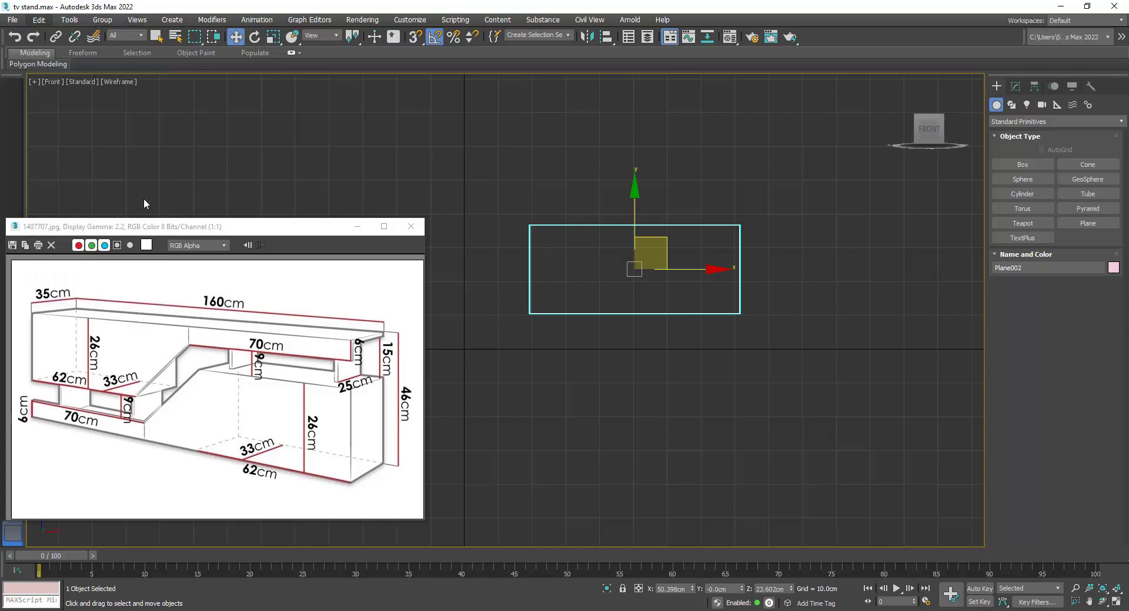
{"action": "left_click_drag", "start_coordinate": [146, 215], "coordinate": [269, 145]}
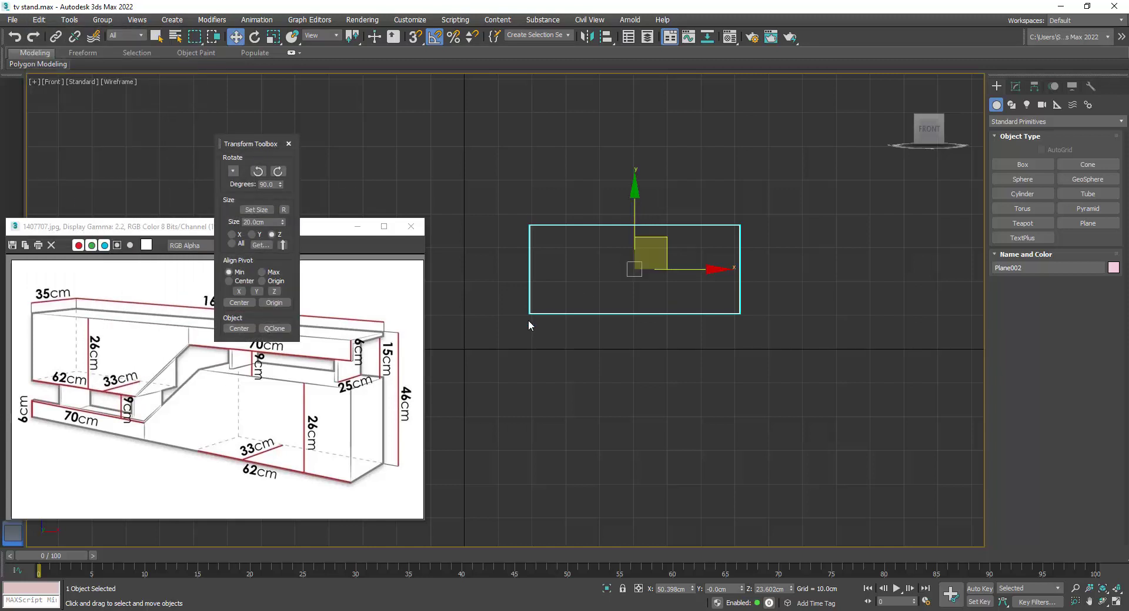
{"action": "middle_click_drag", "start_coordinate": [491, 344], "coordinate": [504, 340]}
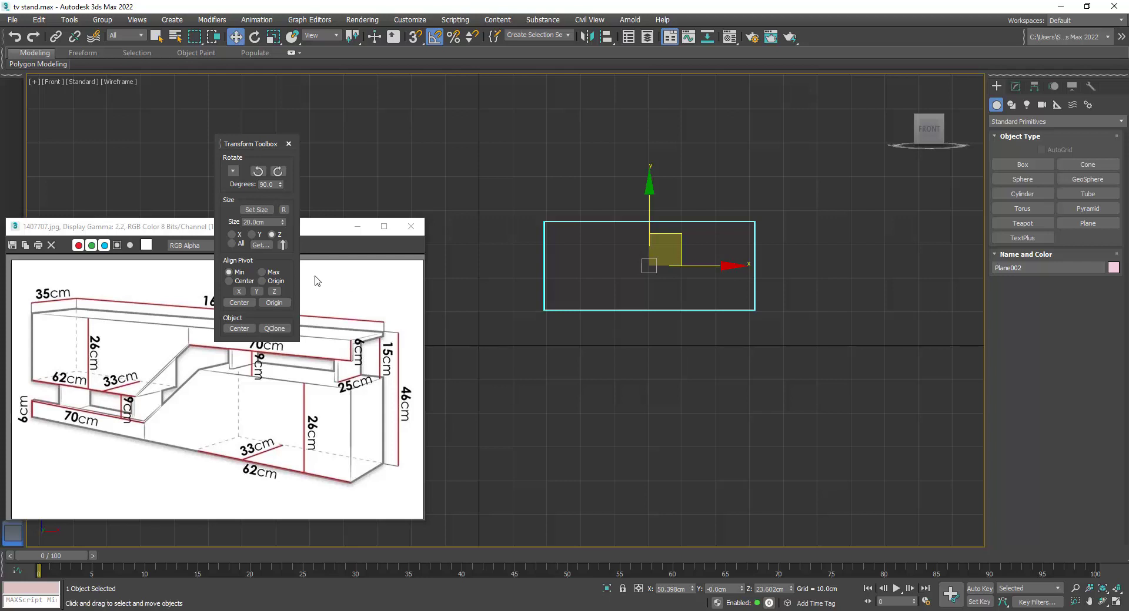
{"action": "left_click", "coordinate": [238, 291]}
{"action": "left_click", "coordinate": [257, 291]}
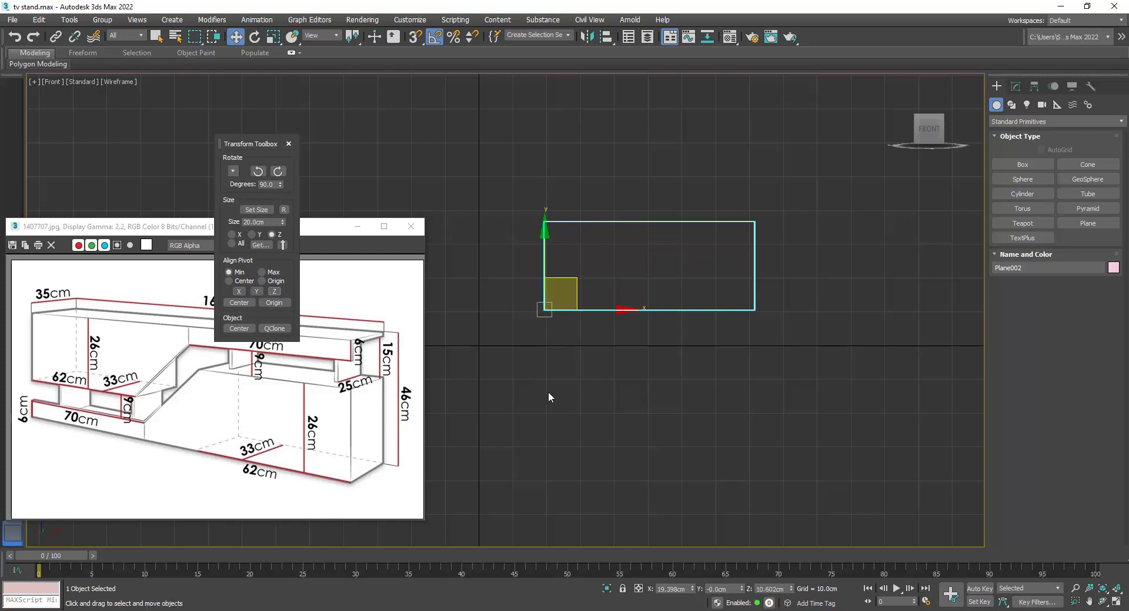
{"action": "left_click", "coordinate": [238, 329]}
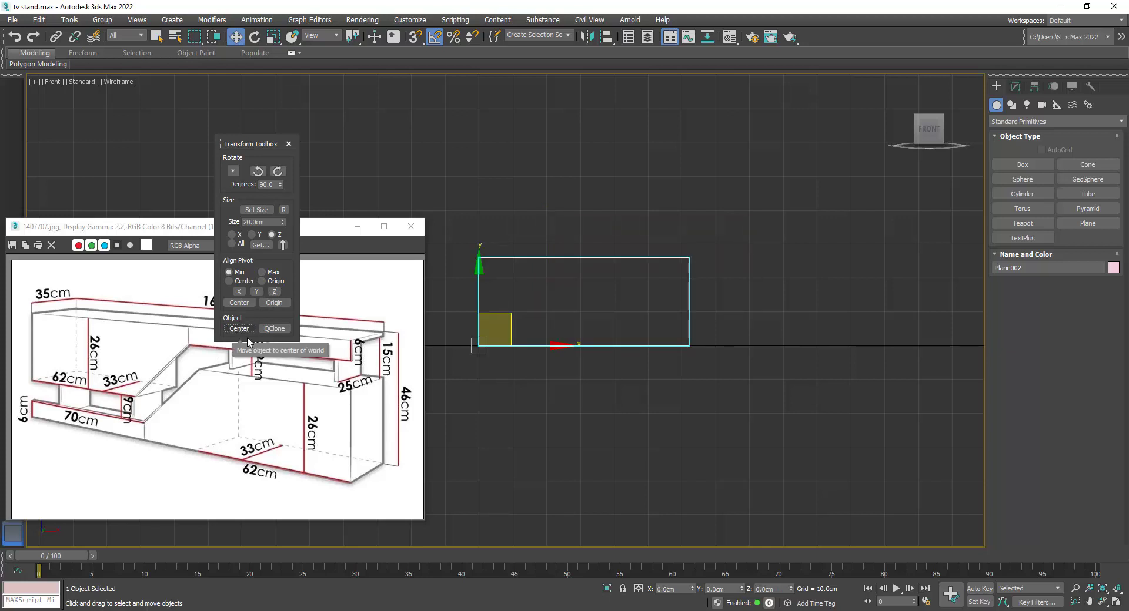
- Reselect the plane in Perspective view and convert it to an Editable Poly
{"action": "left_click", "coordinate": [526, 406]}
{"action": "middle_click_drag", "start_coordinate": [547, 384], "coordinate": [599, 359]}
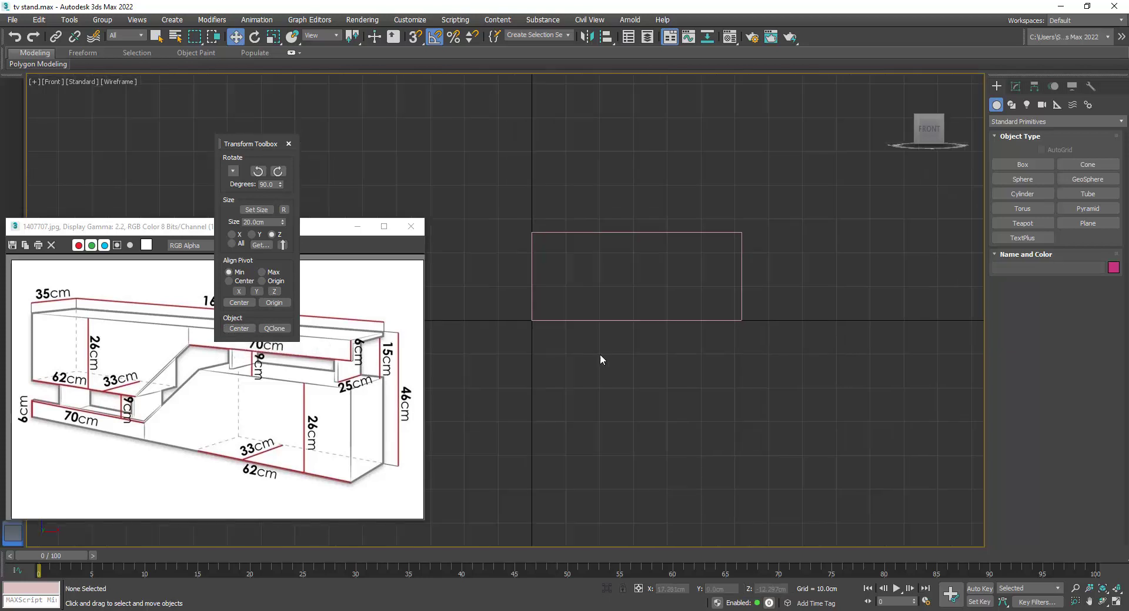
{"action": "key", "text": "ctrl+z"}
{"action": "key", "text": "p"}
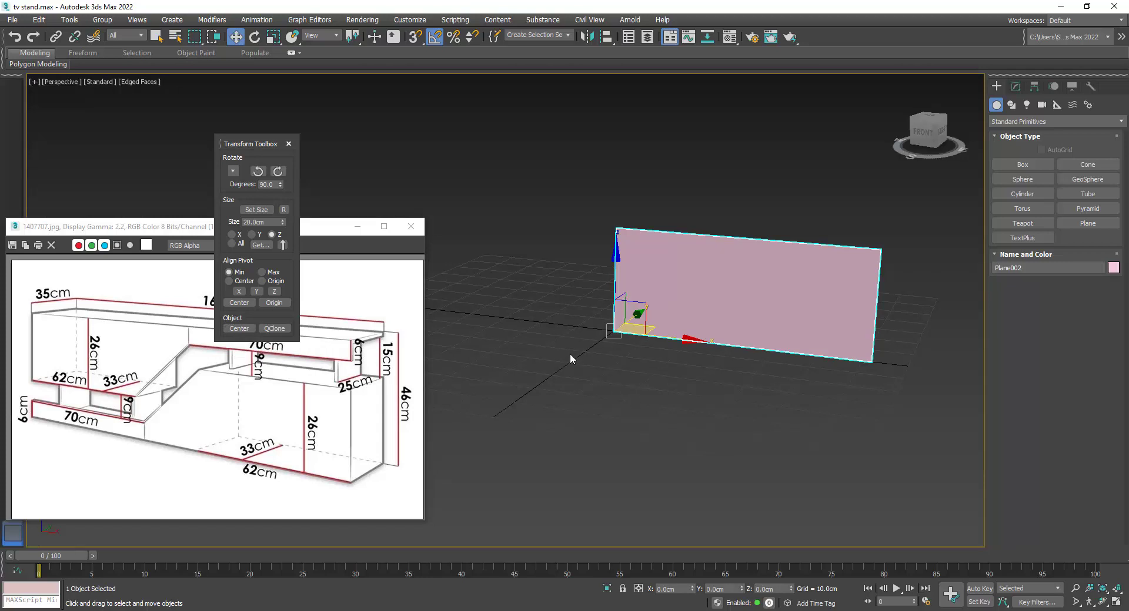
{"action": "middle_click_drag", "start_coordinate": [530, 348], "coordinate": [511, 357], "text": "alt"}
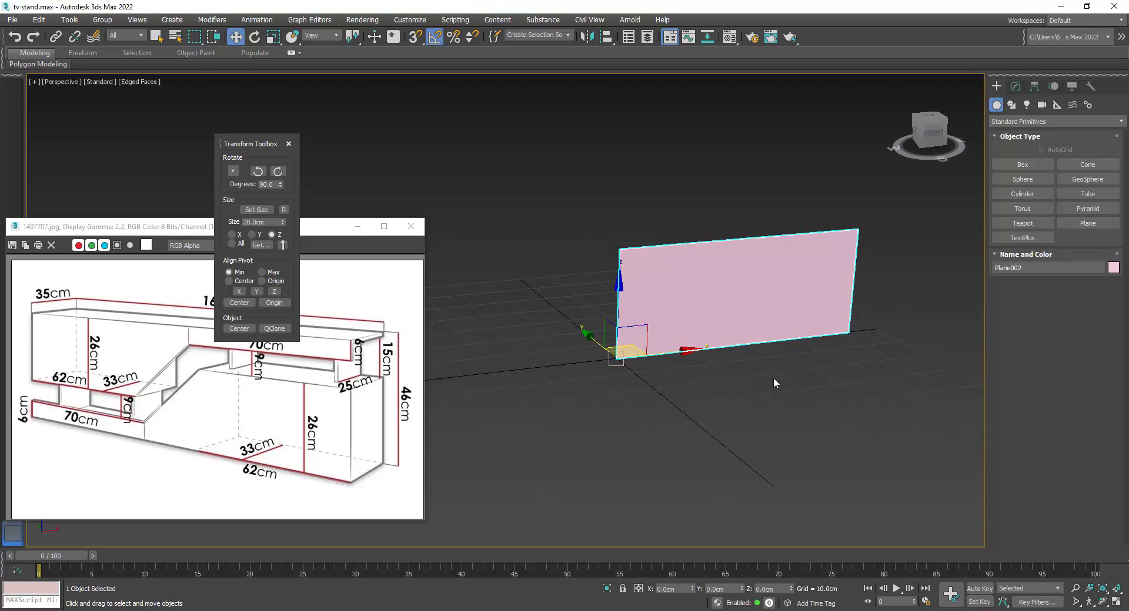
{"action": "left_click", "coordinate": [1017, 87]}
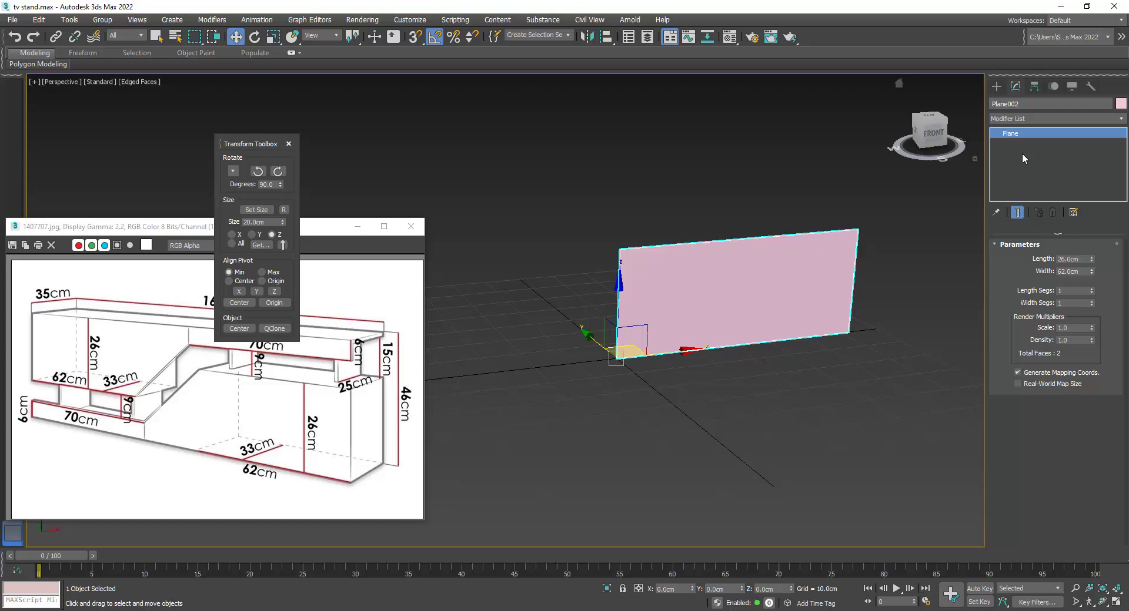
{"action": "right_click", "coordinate": [1014, 178]}
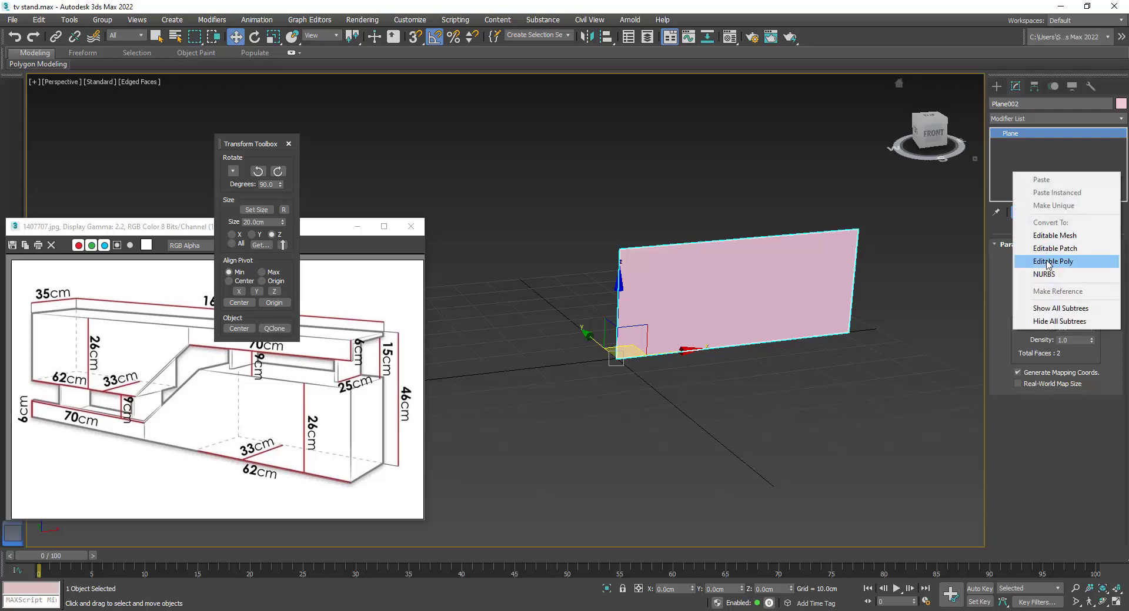
{"action": "left_click", "coordinate": [1022, 263]}
- Shift-drag the plane's right edge to extrude a narrow new section
{"action": "middle_click_drag", "start_coordinate": [693, 254], "coordinate": [608, 227]}
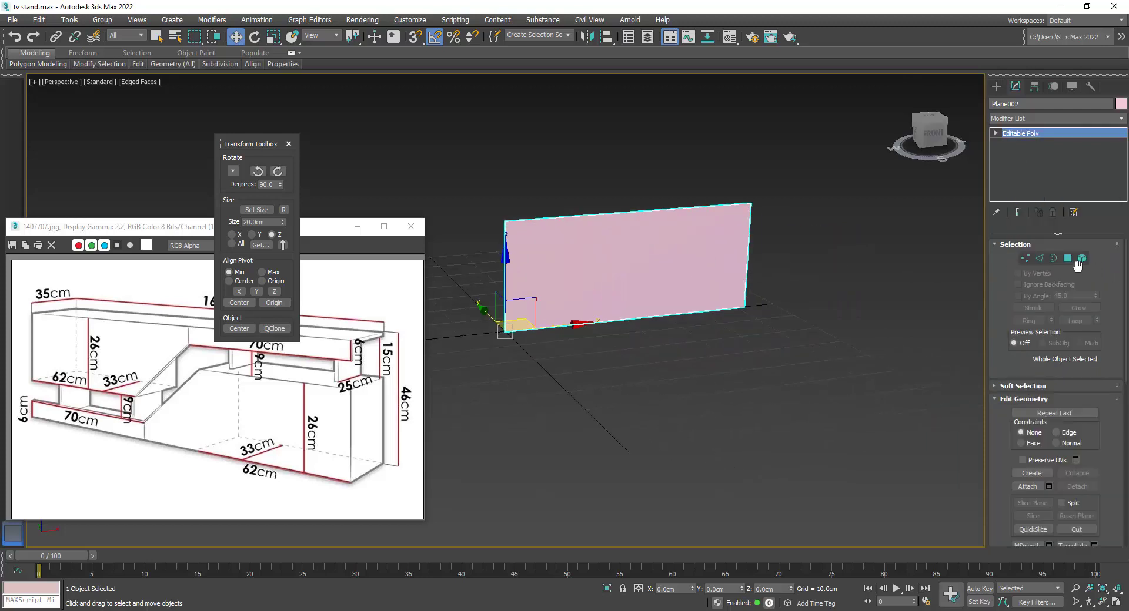
{"action": "left_click", "coordinate": [1039, 258]}
{"action": "left_click", "coordinate": [748, 272]}
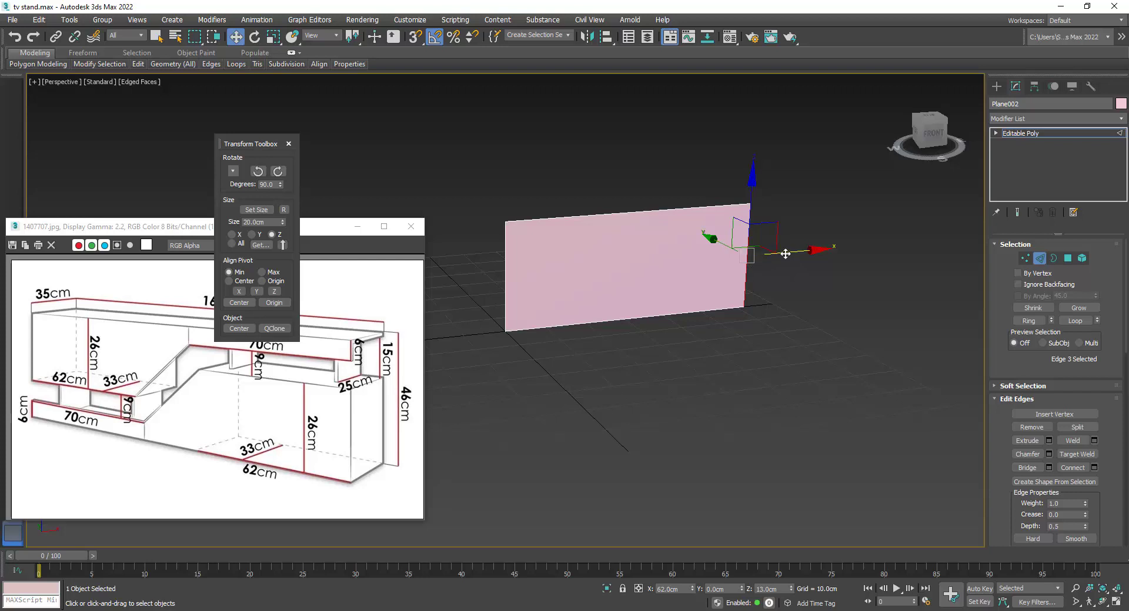
{"action": "mouse_move", "coordinate": [785, 254]}
{"action": "left_mouse_down"}
{"action": "mouse_move", "coordinate": [818, 253]}
{"action": "mouse_move", "coordinate": [829, 270]}
{"action": "left_mouse_up"}
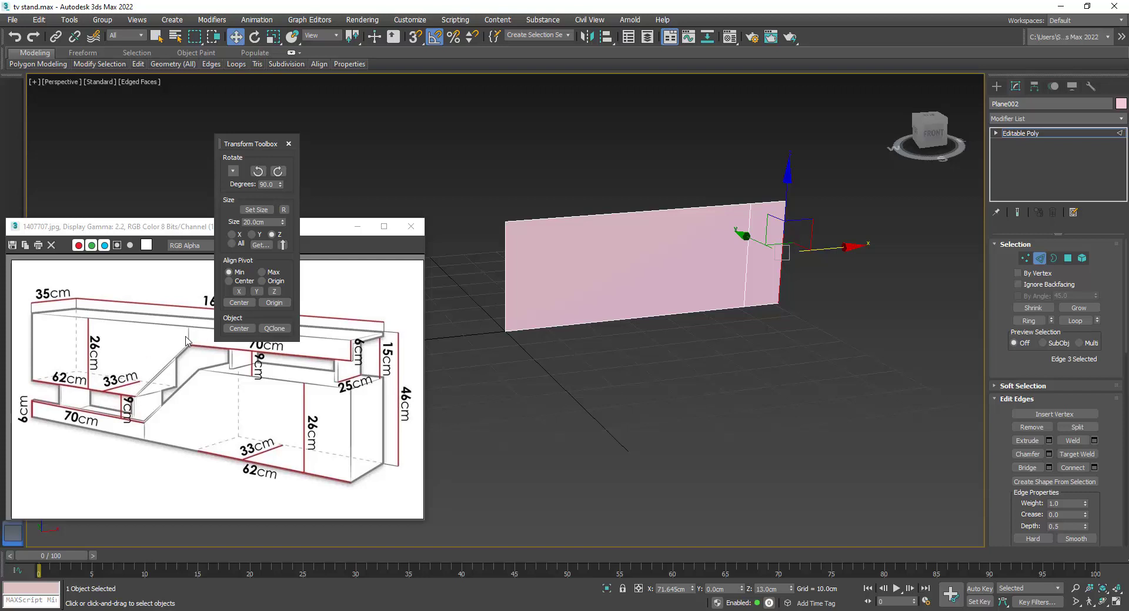
{"action": "left_click", "coordinate": [763, 305]}
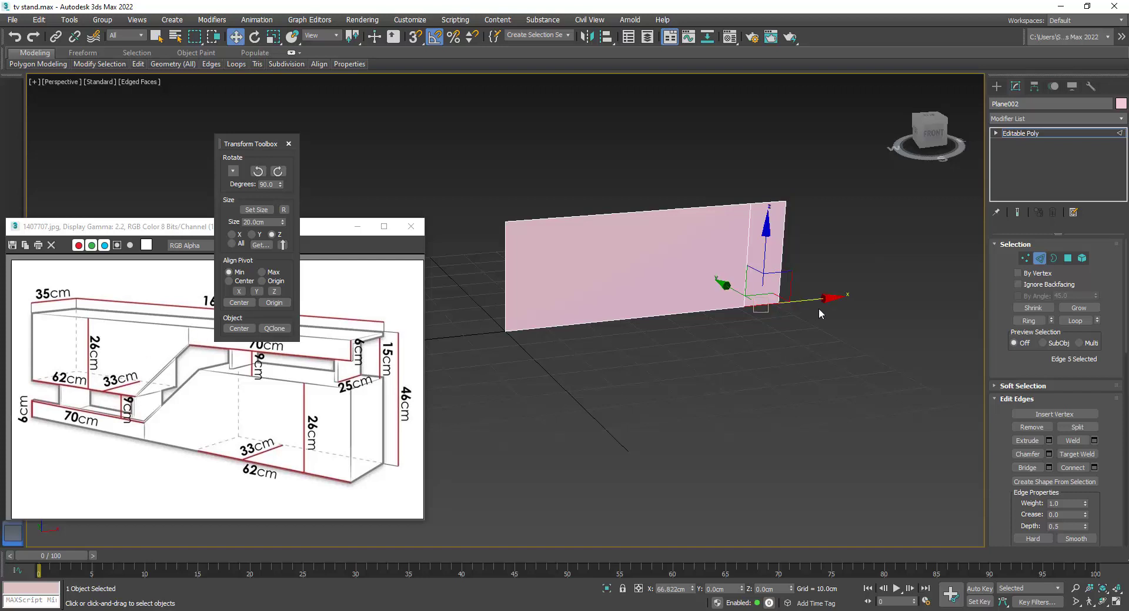
- Close the Transform Toolbox and raise the lower-right corner vertex to Z 20 cm
{"action": "left_click", "coordinate": [1024, 258]}
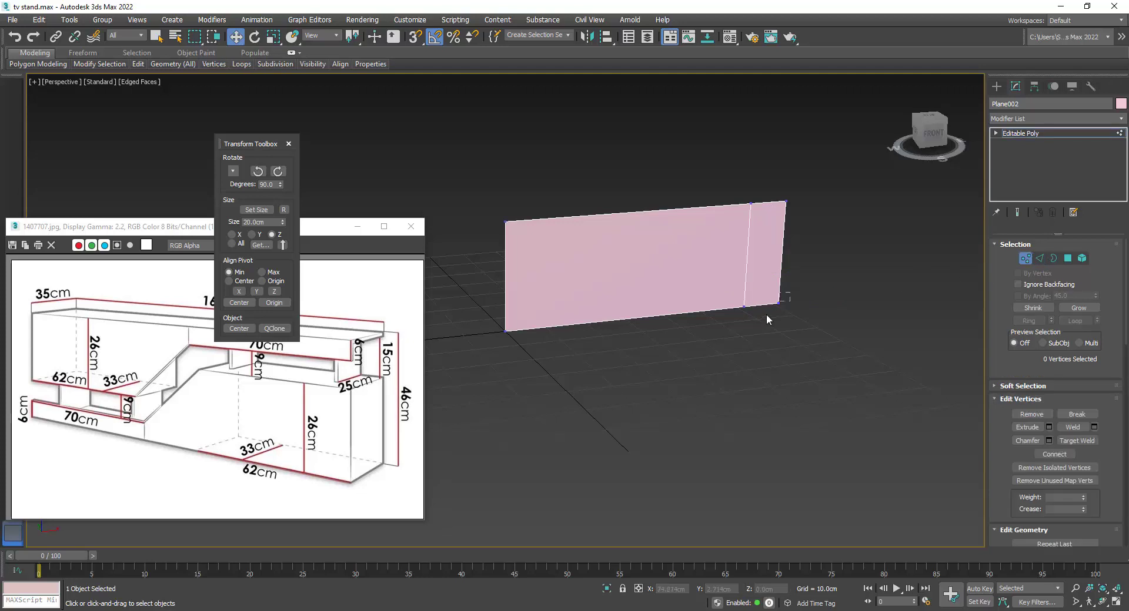
{"action": "left_click", "coordinate": [776, 303]}
{"action": "left_click_drag", "start_coordinate": [242, 144], "coordinate": [211, 123]}
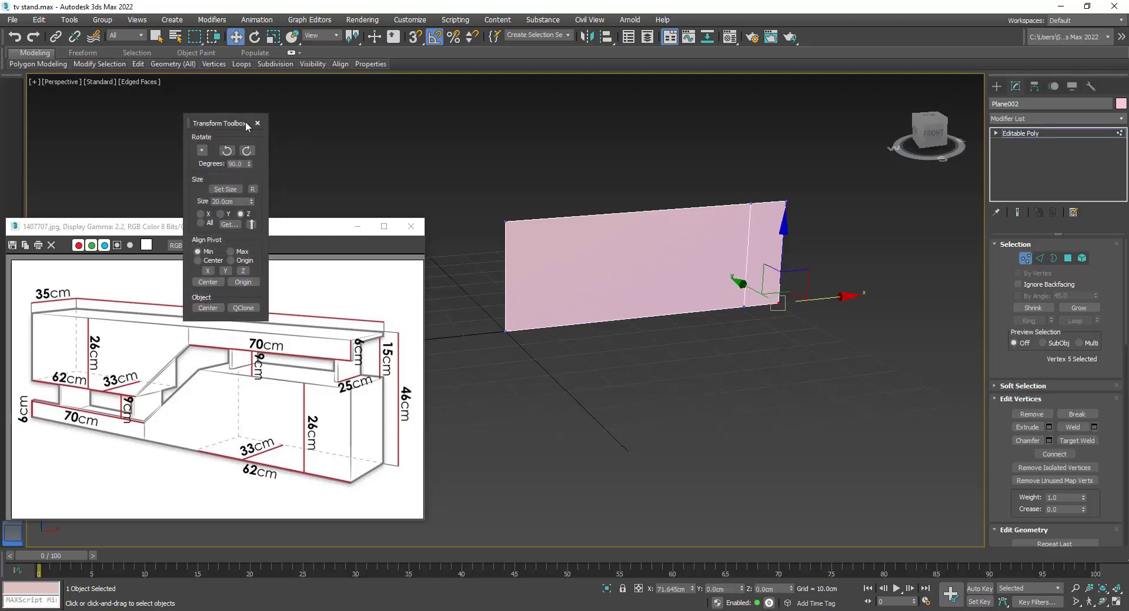
{"action": "left_click", "coordinate": [256, 125]}
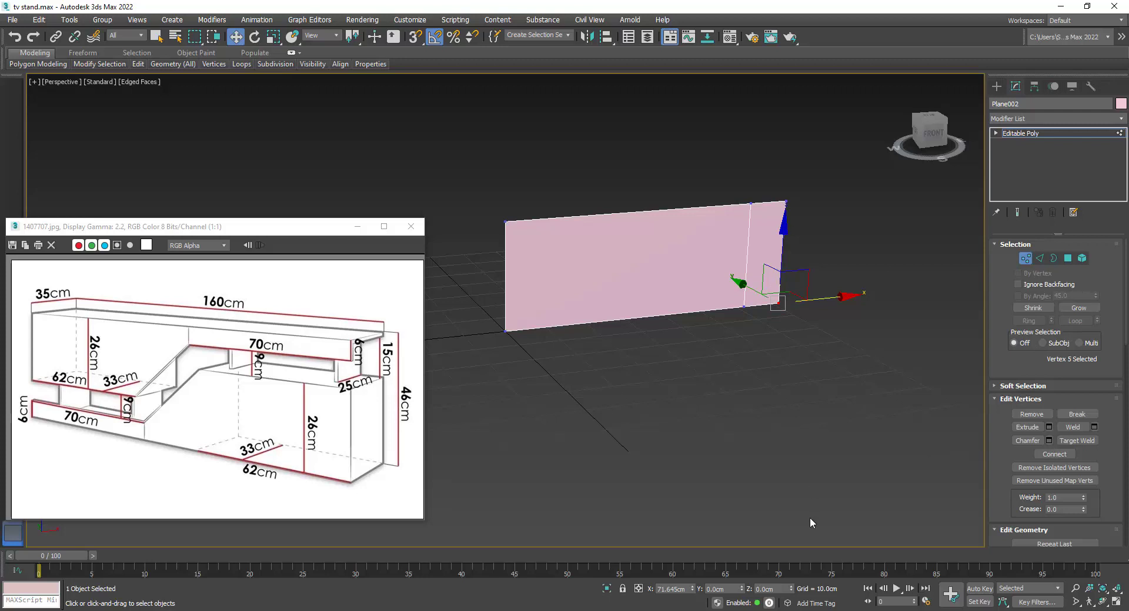
{"action": "left_click", "coordinate": [778, 589]}
{"action": "type", "text": "20"}
{"action": "key", "text": "Return"}
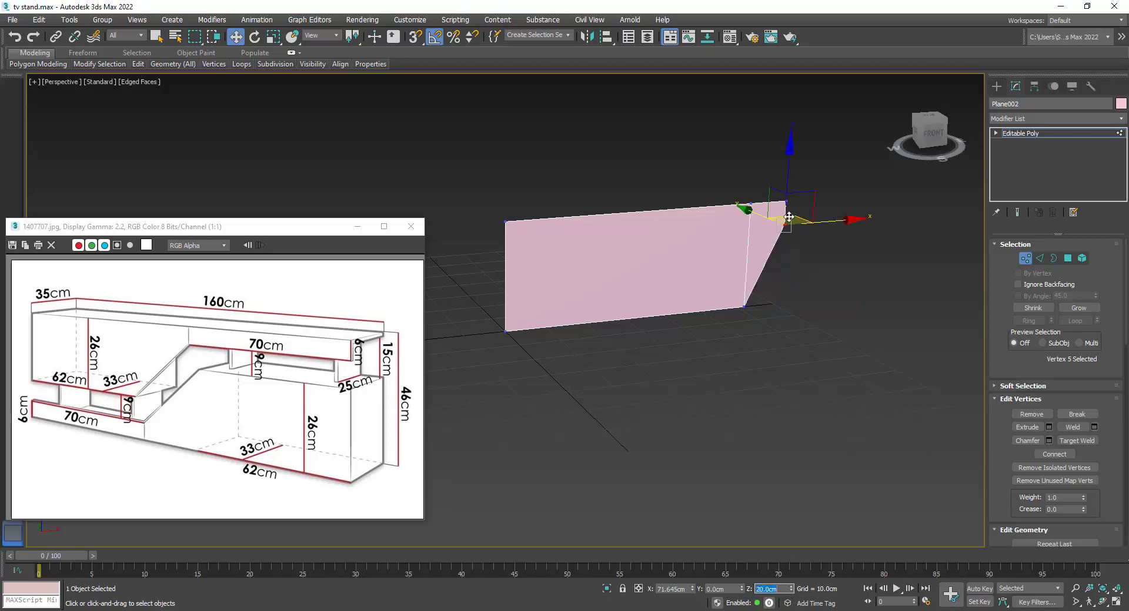
- Move the two right-end vertices to X 90 cm
{"action": "left_click", "coordinate": [813, 304]}
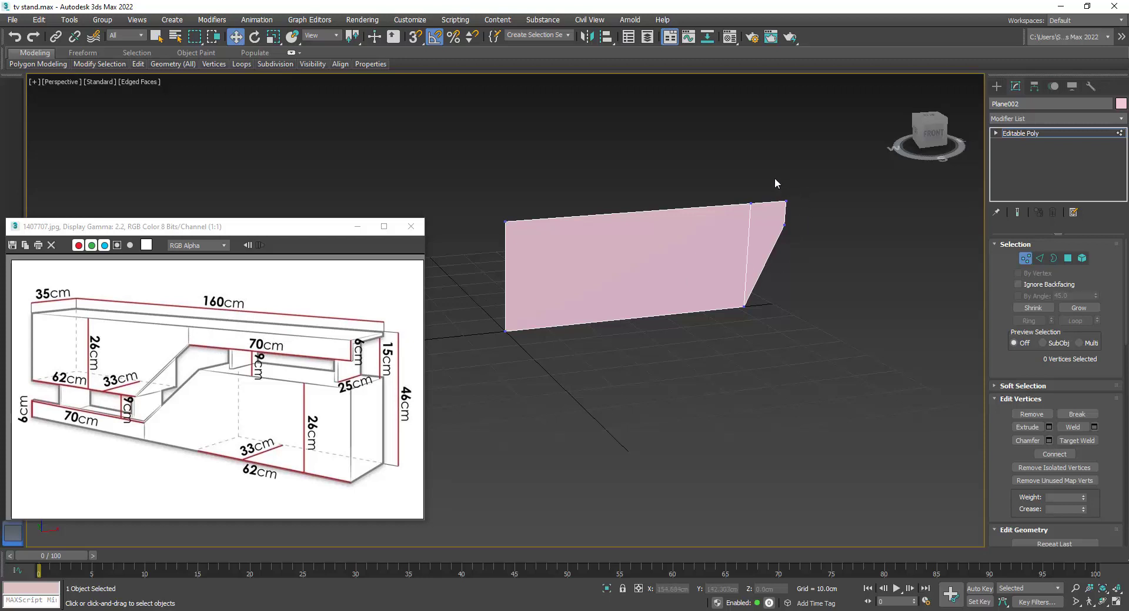
{"action": "left_click_drag", "start_coordinate": [774, 183], "coordinate": [842, 314]}
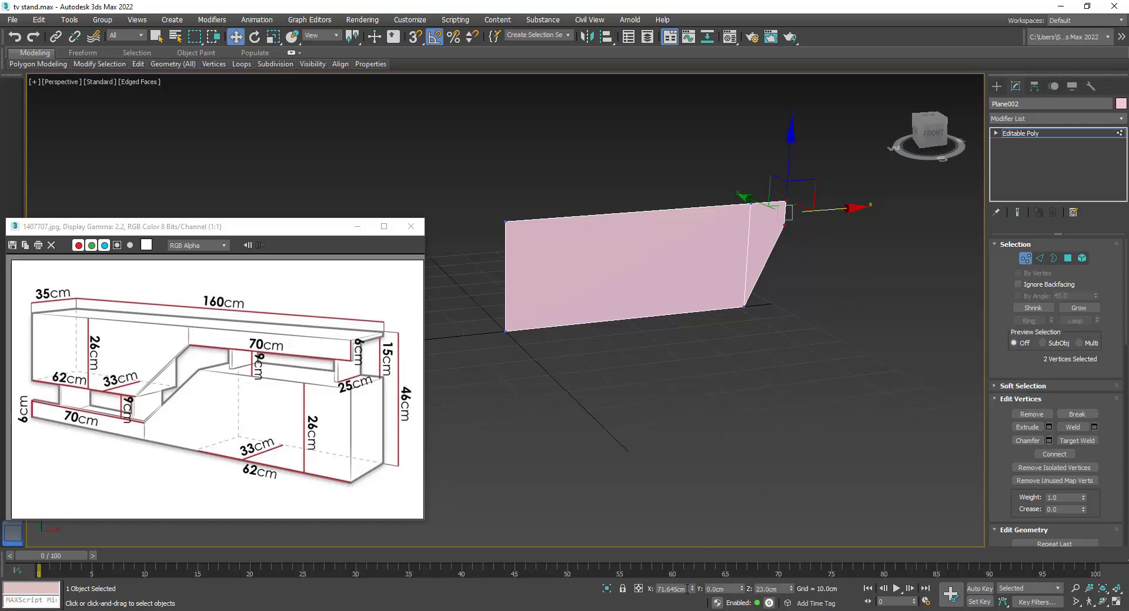
{"action": "type", "text": "90"}
{"action": "key", "text": "Return"}
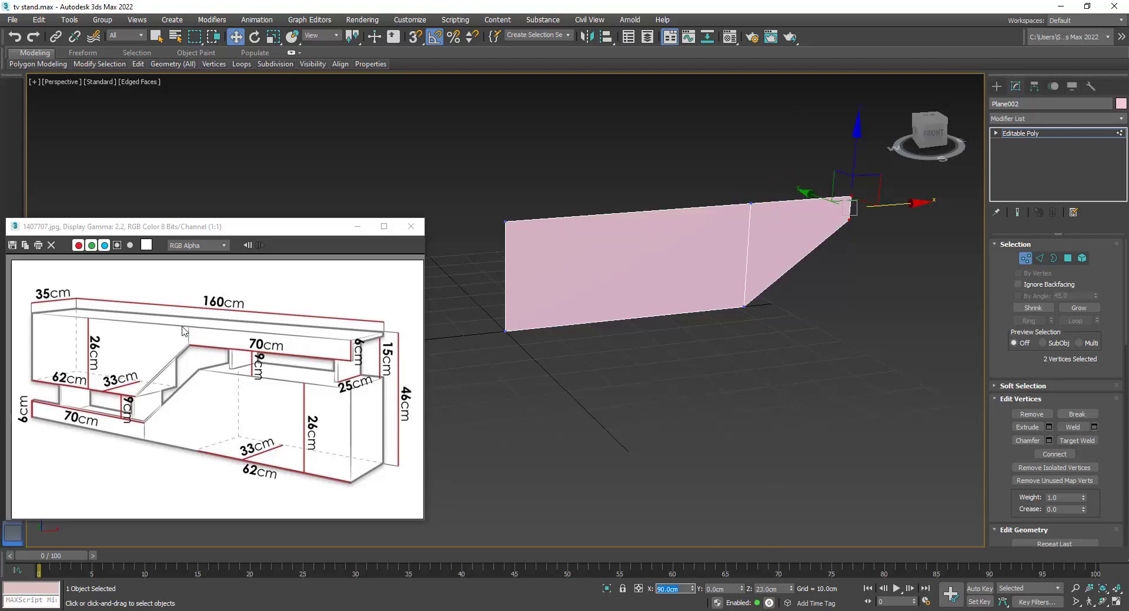
- Extrude the end edge into a flat strip reaching X 160 cm
{"action": "left_click", "coordinate": [1039, 258]}
{"action": "middle_click_drag", "start_coordinate": [941, 293], "coordinate": [718, 345]}
{"action": "left_click", "coordinate": [710, 233]}
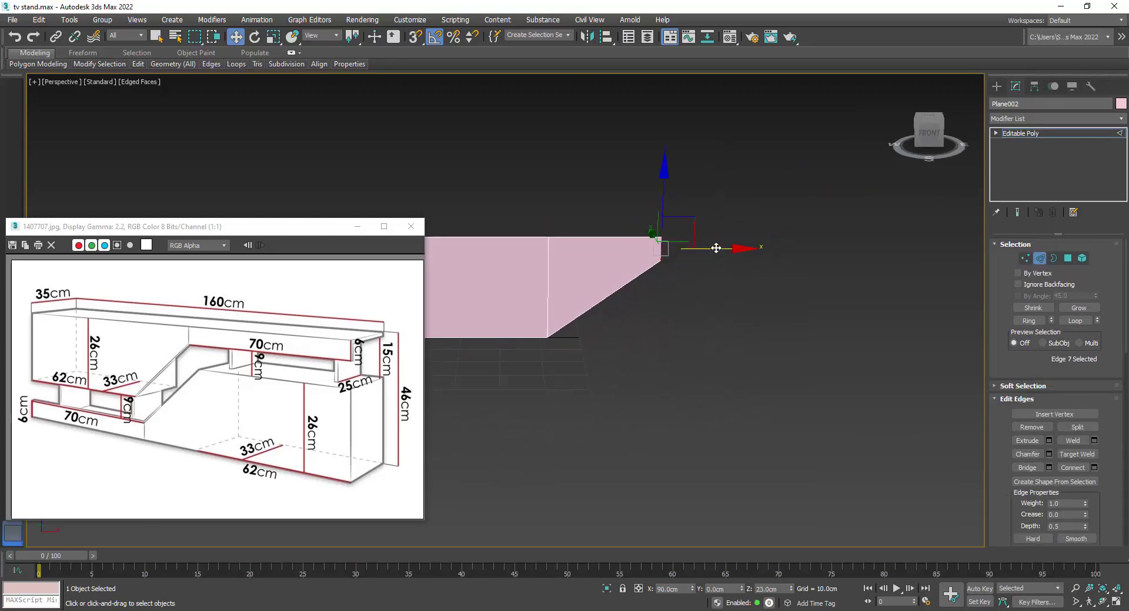
{"action": "left_click_drag", "start_coordinate": [715, 247], "coordinate": [763, 251], "text": "shift"}
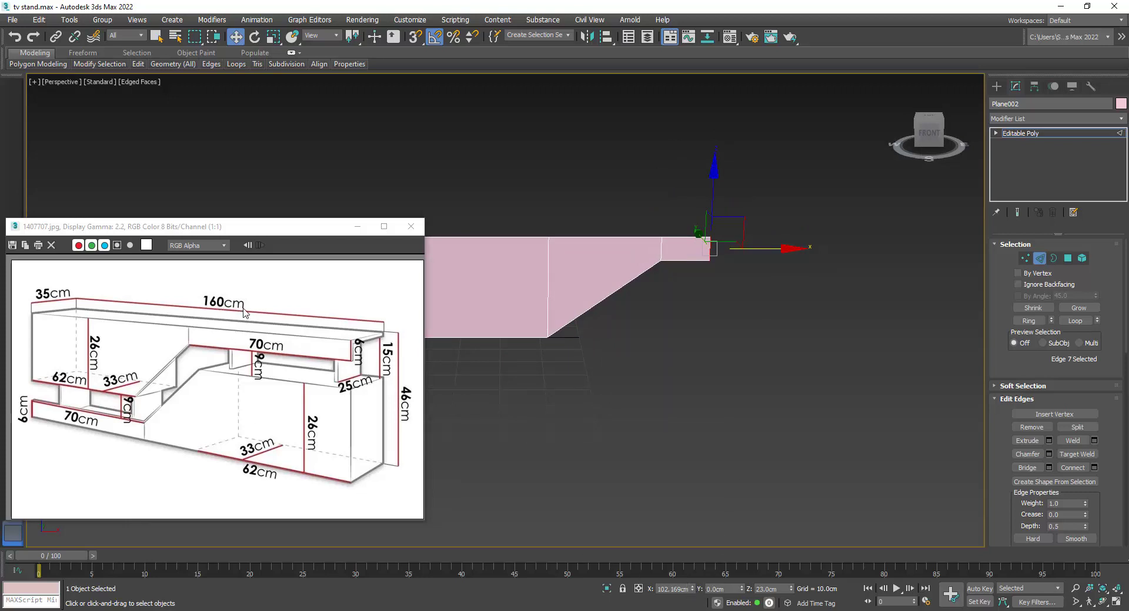
{"action": "double_click", "coordinate": [675, 590]}
{"action": "type", "text": "0"}
{"action": "key", "text": "Return"}
{"action": "left_click", "coordinate": [732, 385]}
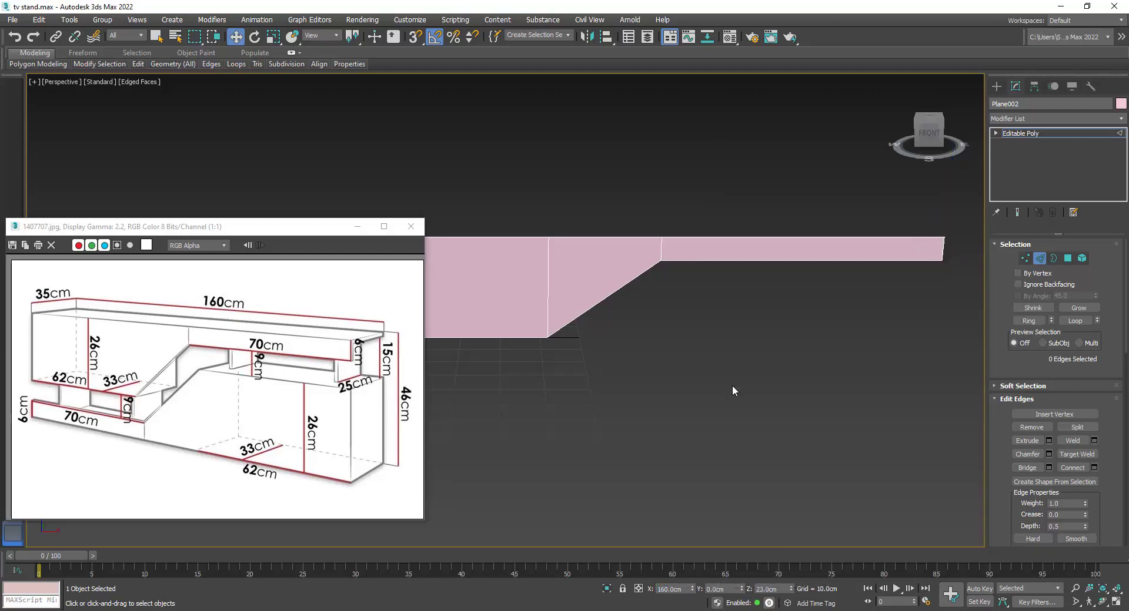
{"action": "mouse_move", "coordinate": [700, 314]}
{"action": "middle_mouse_down", "text": "alt"}
{"action": "mouse_move", "coordinate": [667, 299]}
{"action": "mouse_move", "coordinate": [672, 314]}
{"action": "mouse_move", "coordinate": [681, 302]}
{"action": "mouse_move", "coordinate": [700, 564]}
{"action": "middle_mouse_up", "text": "alt"}
{"action": "key", "text": "alt+Tab"}
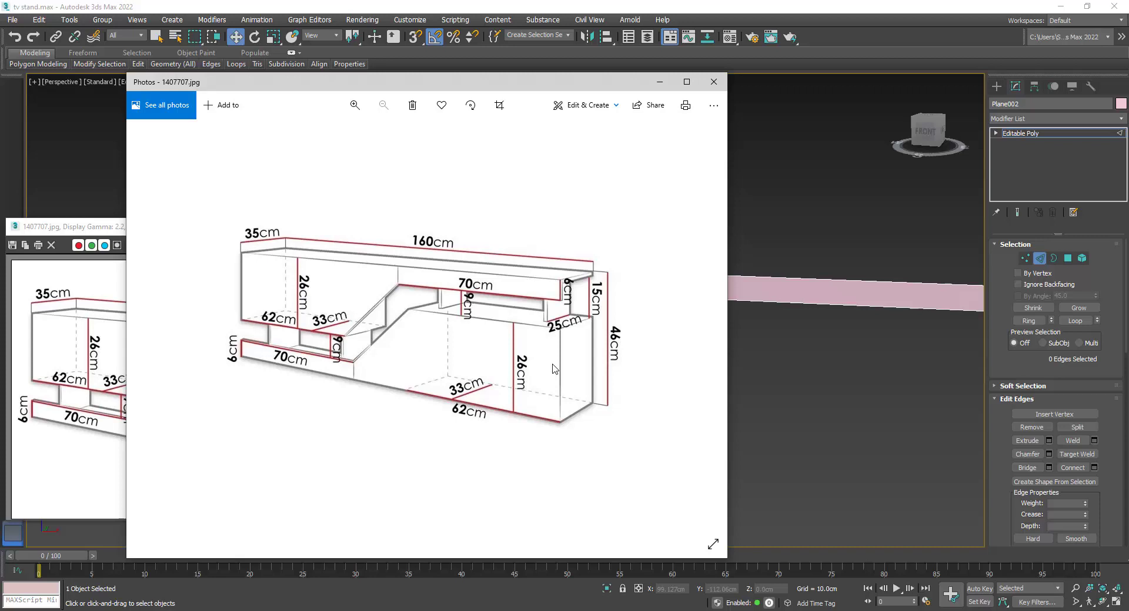
{"action": "key", "text": "Left"}
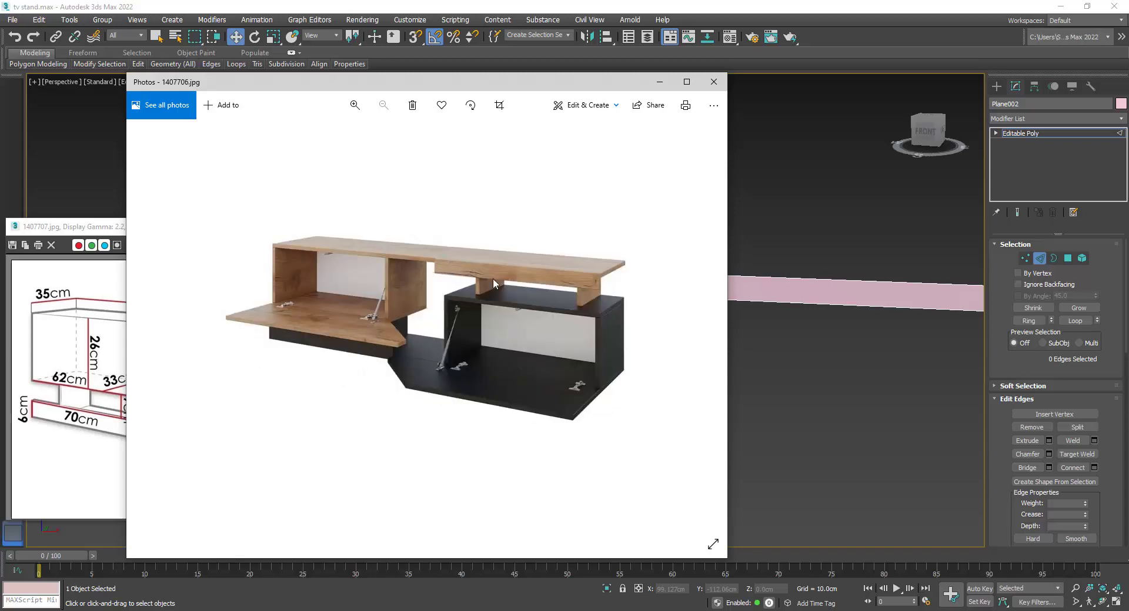
- Chamfer the wall-corner edge by 0.1 cm, leaving the chamfer open
{"action": "left_click", "coordinate": [659, 81]}
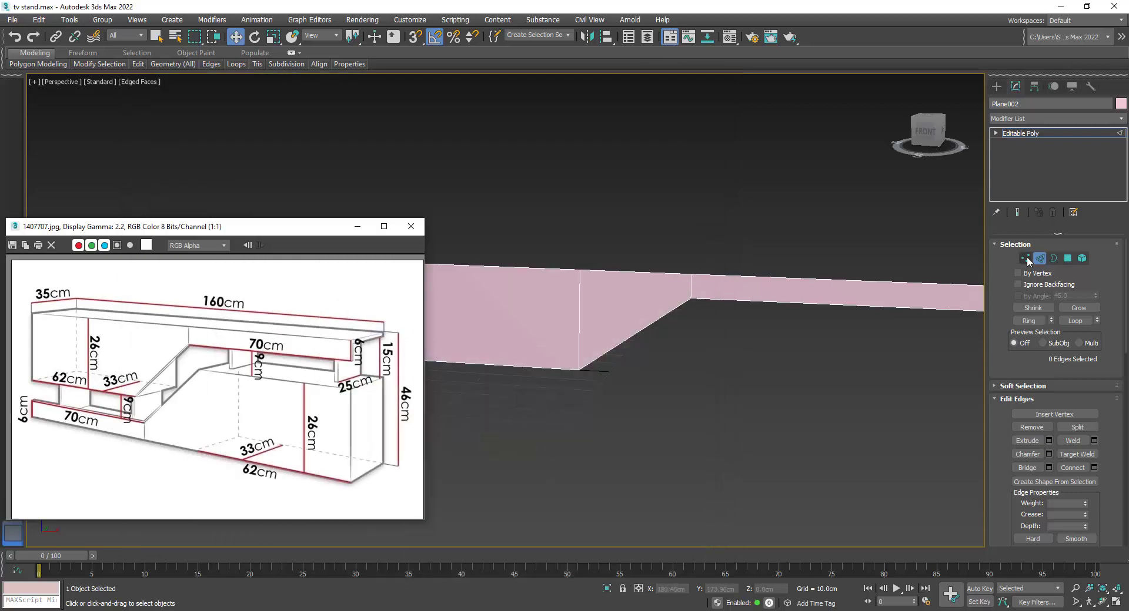
{"action": "left_click", "coordinate": [690, 284]}
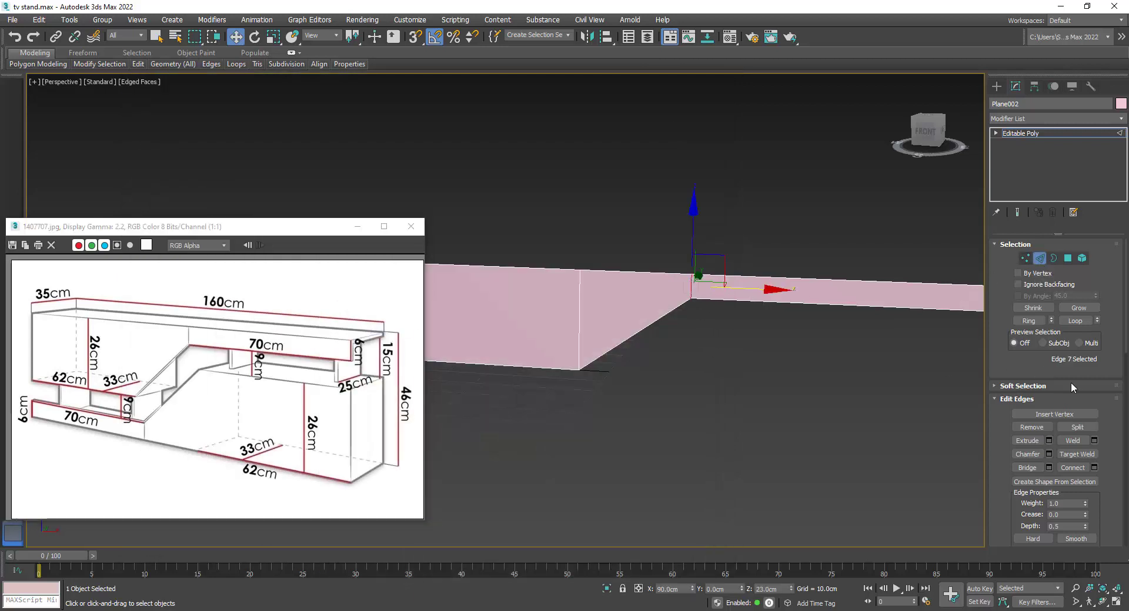
{"action": "left_click", "coordinate": [1048, 454]}
{"action": "scroll", "coordinate": [695, 289], "scroll_direction": "up", "scroll_amount": 4}
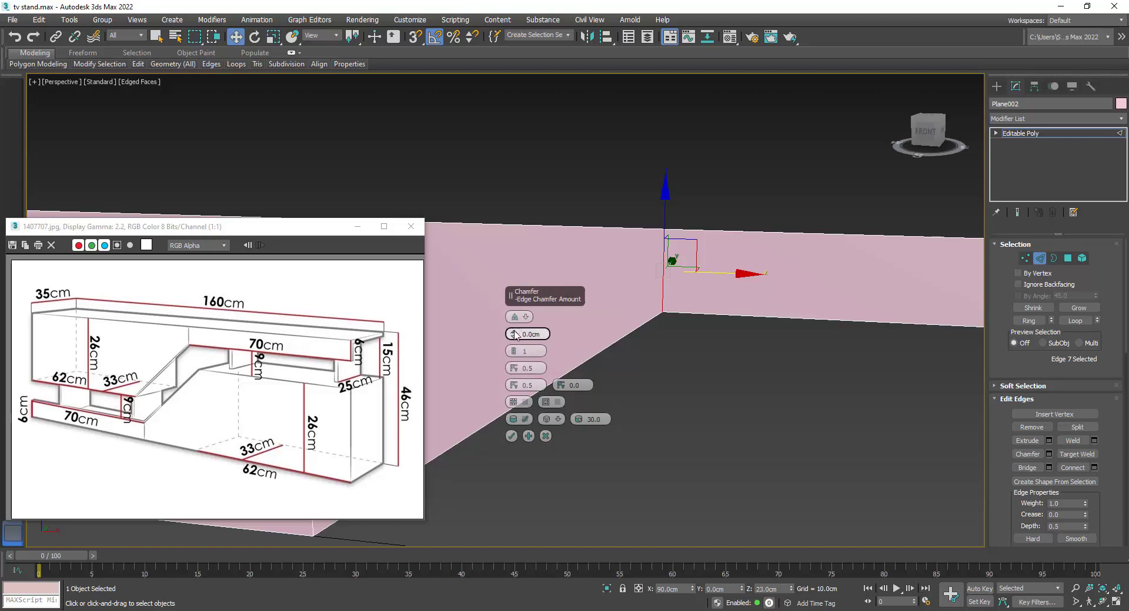
{"action": "left_click_drag", "start_coordinate": [516, 334], "coordinate": [516, 317]}
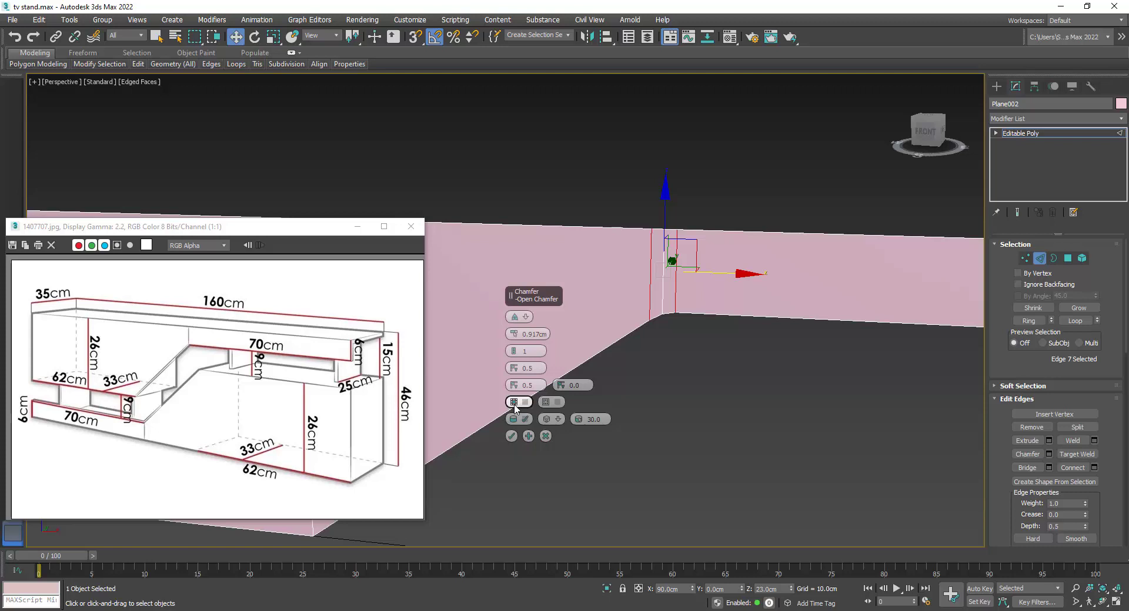
{"action": "left_click", "coordinate": [515, 406]}
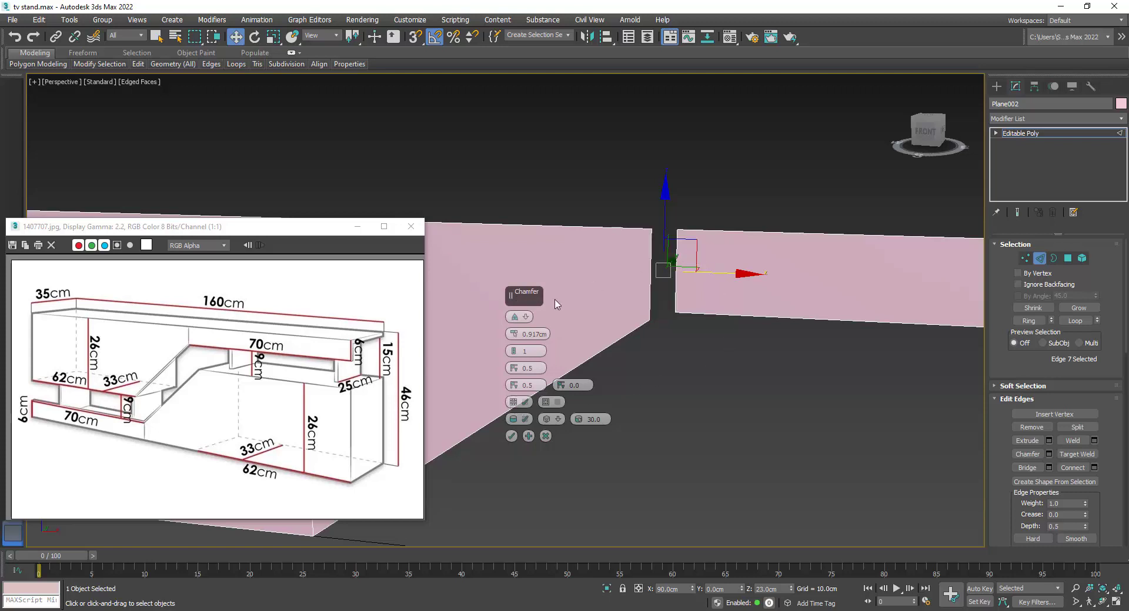
{"action": "right_click", "coordinate": [515, 339]}
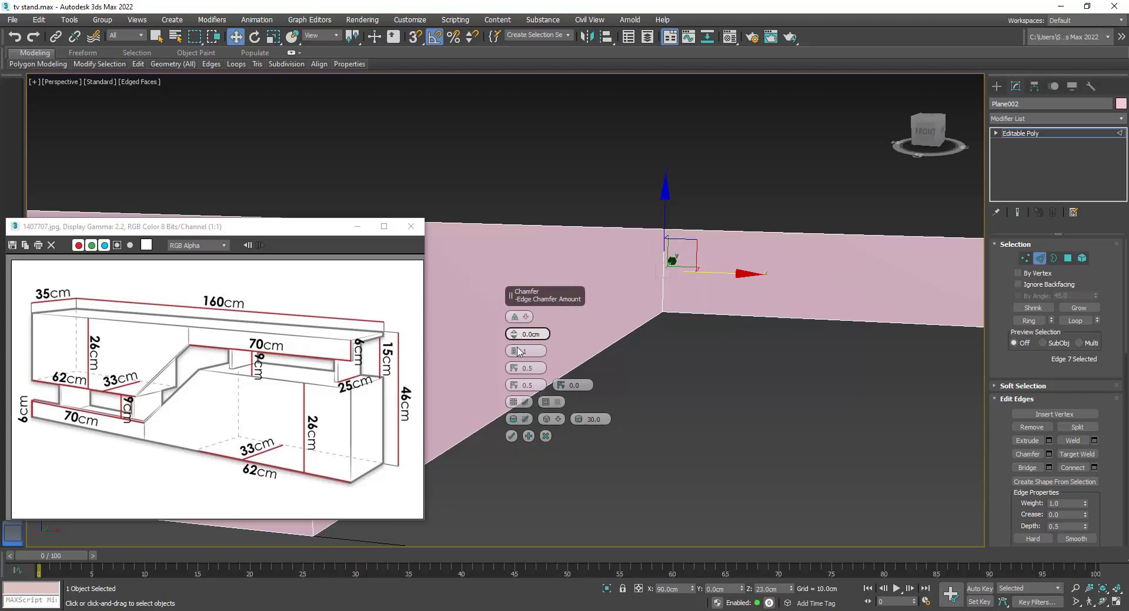
{"action": "double_click", "coordinate": [529, 334]}
{"action": "key", "text": "Return"}
{"action": "left_click", "coordinate": [512, 439]}
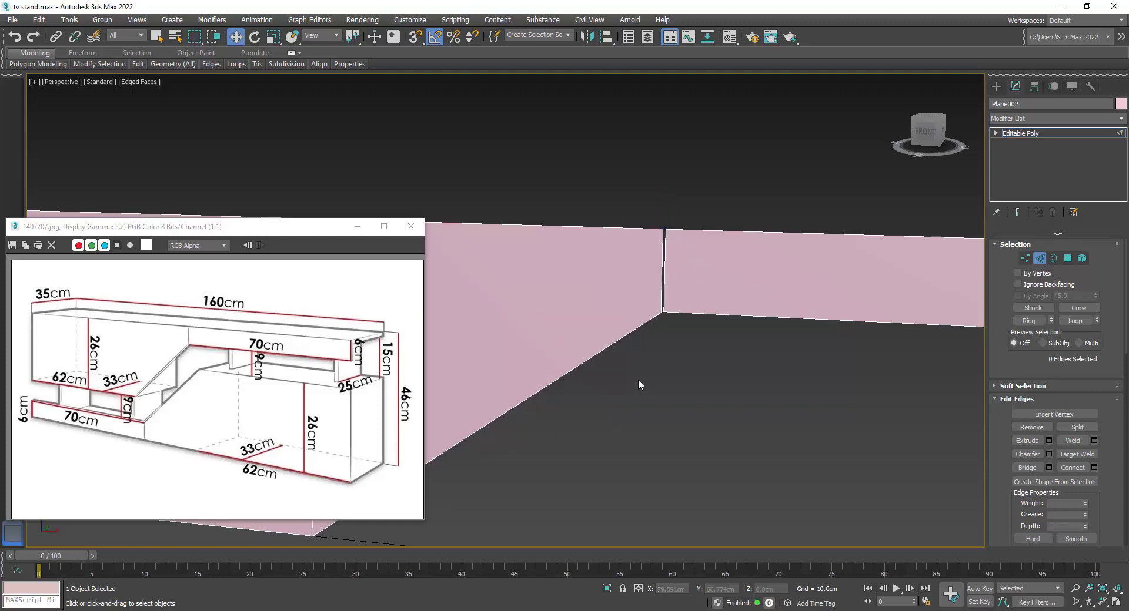
{"action": "scroll", "coordinate": [637, 378], "scroll_direction": "down", "scroll_amount": 3}
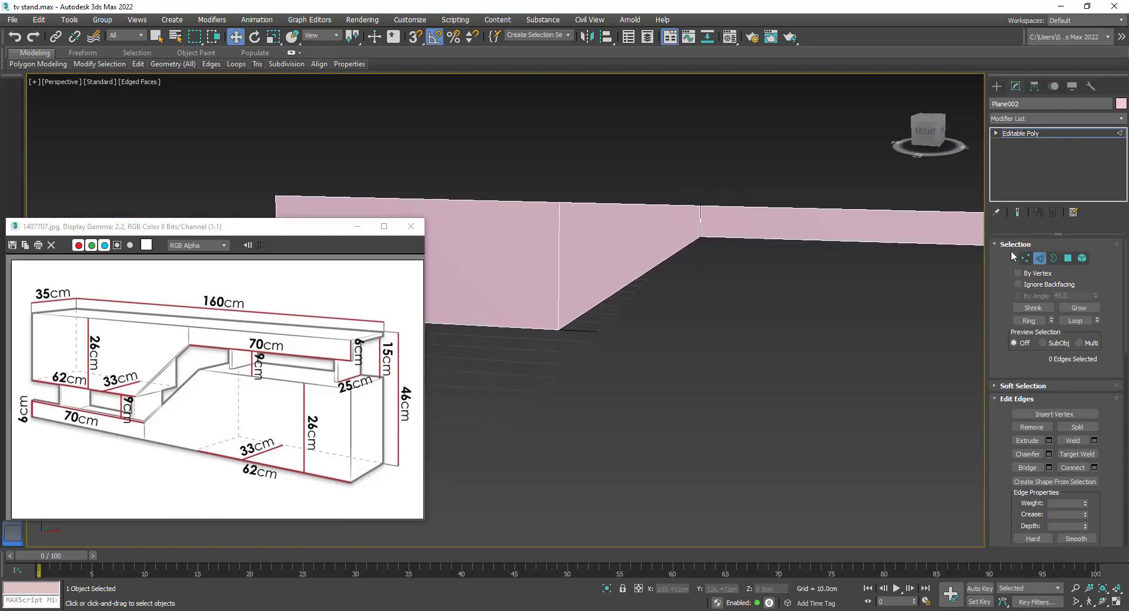
- Select the wall panel and add a Shell modifier with 1.6 cm outer amount
{"action": "left_click", "coordinate": [1040, 262]}
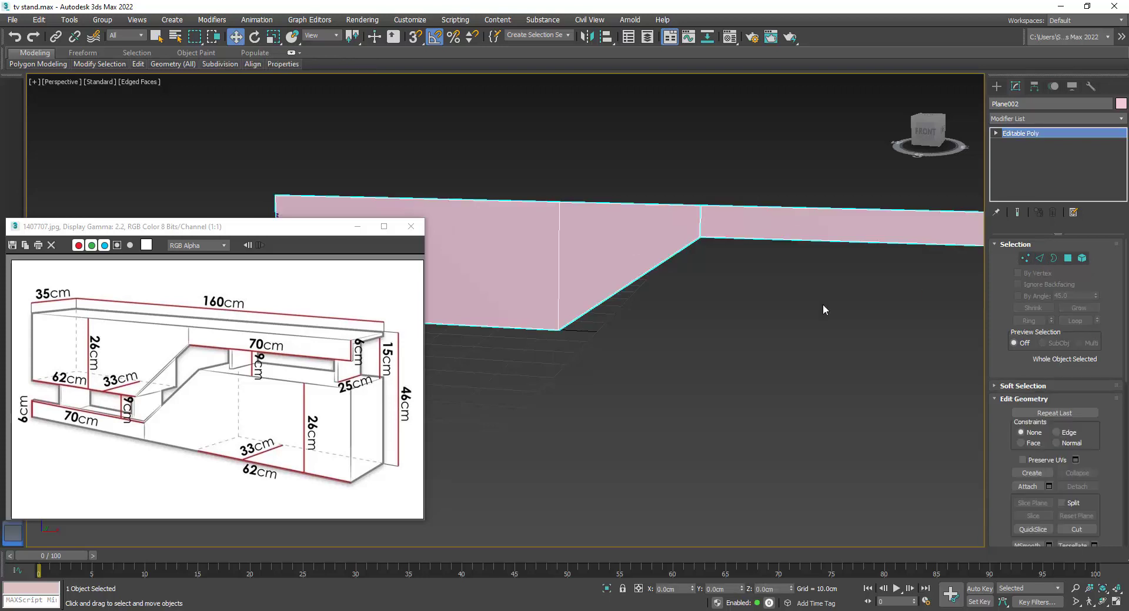
{"action": "left_click", "coordinate": [823, 304]}
{"action": "left_click", "coordinate": [619, 255]}
{"action": "mouse_move", "coordinate": [676, 294]}
{"action": "middle_mouse_down", "text": "alt"}
{"action": "mouse_move", "coordinate": [647, 314]}
{"action": "mouse_move", "coordinate": [670, 288]}
{"action": "mouse_move", "coordinate": [652, 295]}
{"action": "middle_mouse_up", "text": "alt"}
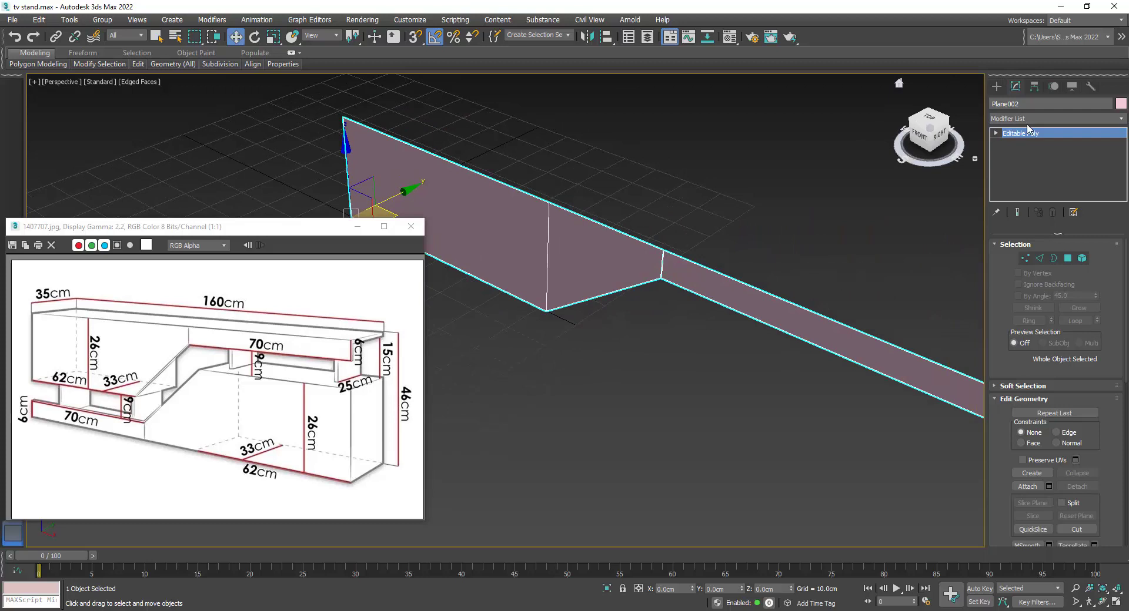
{"action": "left_click", "coordinate": [1035, 122]}
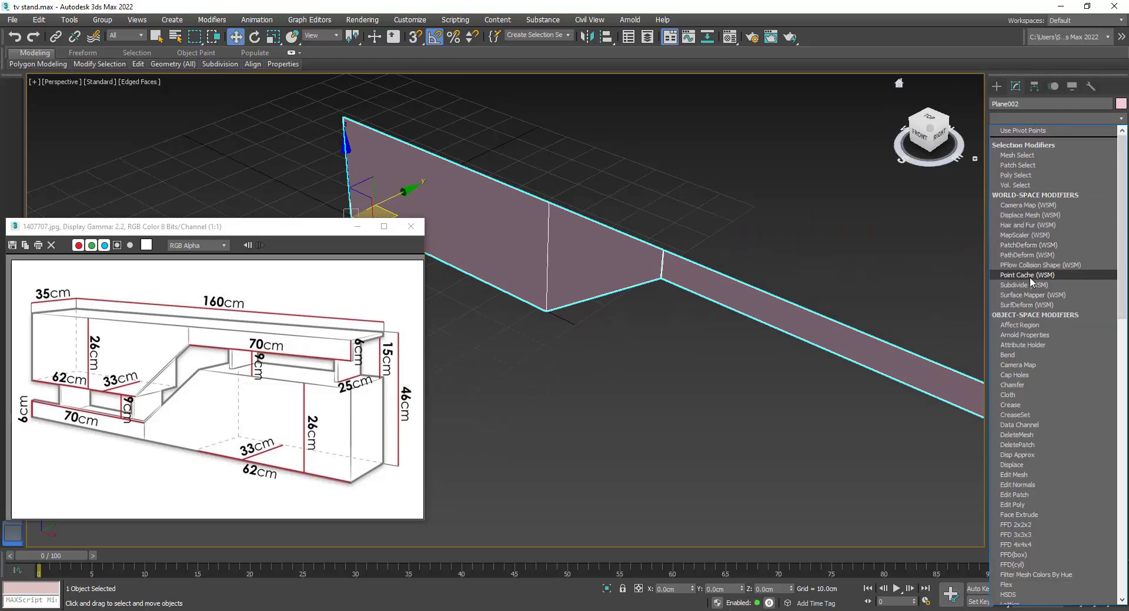
{"action": "type", "text": "sh"}
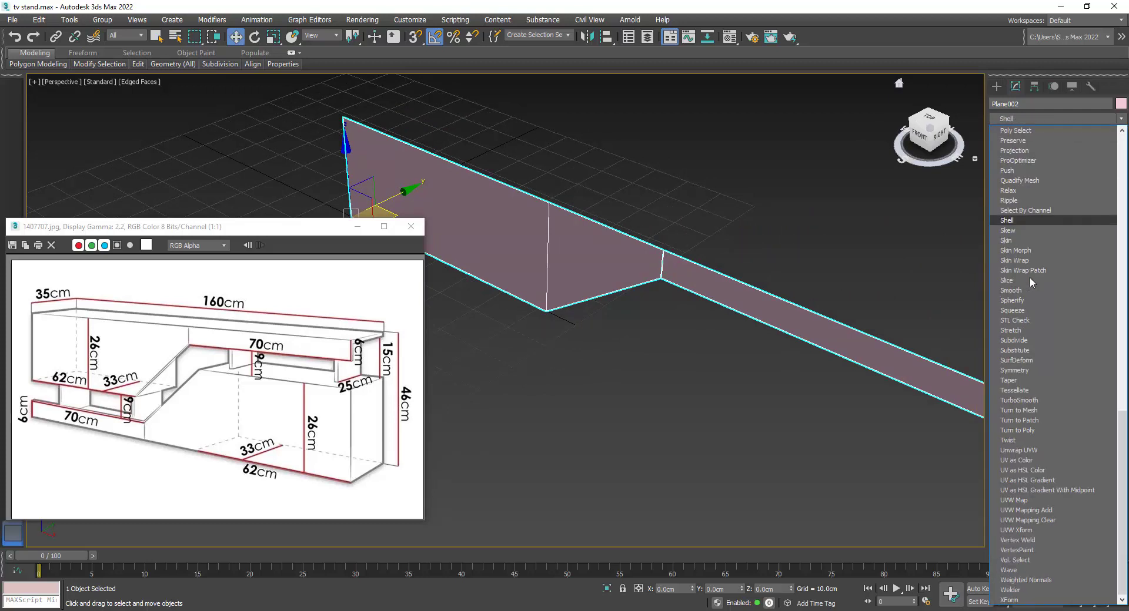
{"action": "left_click", "coordinate": [1018, 221]}
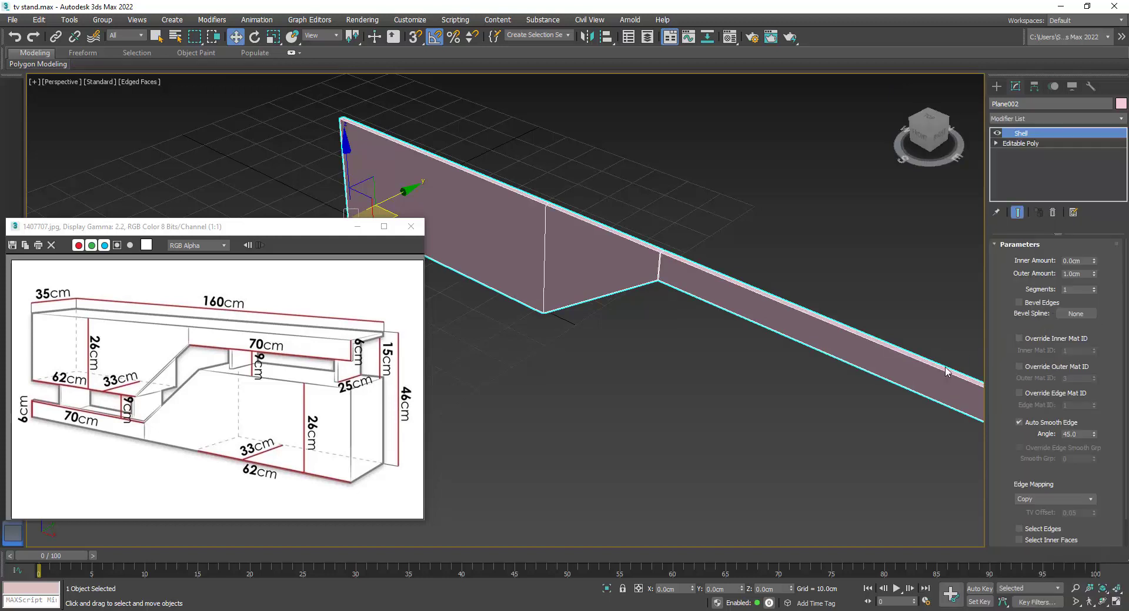
{"action": "double_click", "coordinate": [1076, 274]}
{"action": "type", "text": "1.6"}
{"action": "key", "text": "Return"}
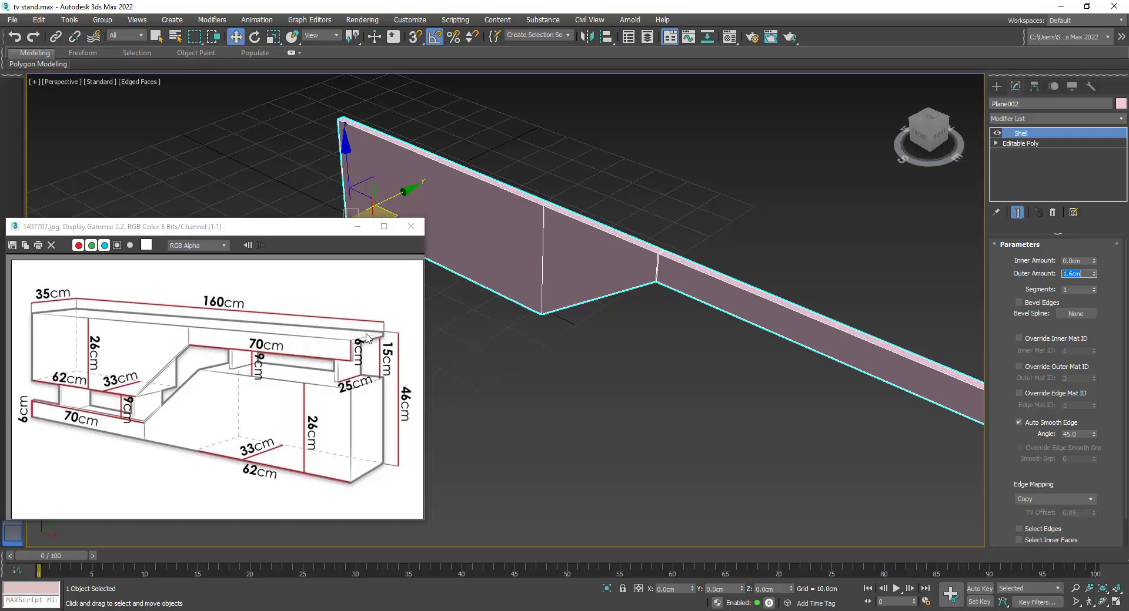
- Collapse the shelled wall panel into an Editable Poly
{"action": "right_click", "coordinate": [1050, 165]}
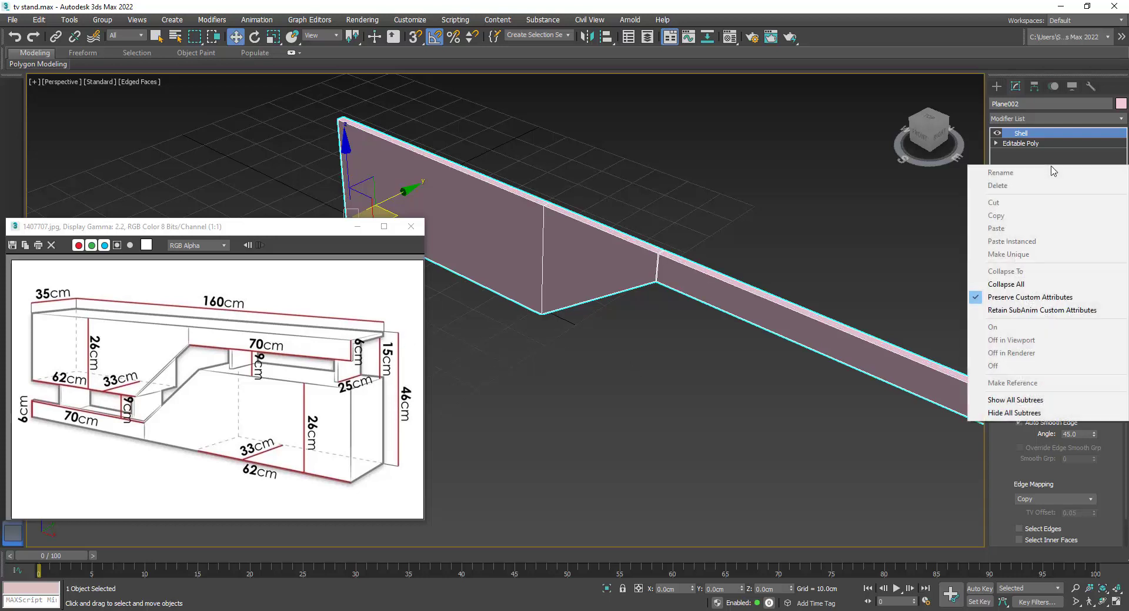
{"action": "right_click", "coordinate": [753, 304]}
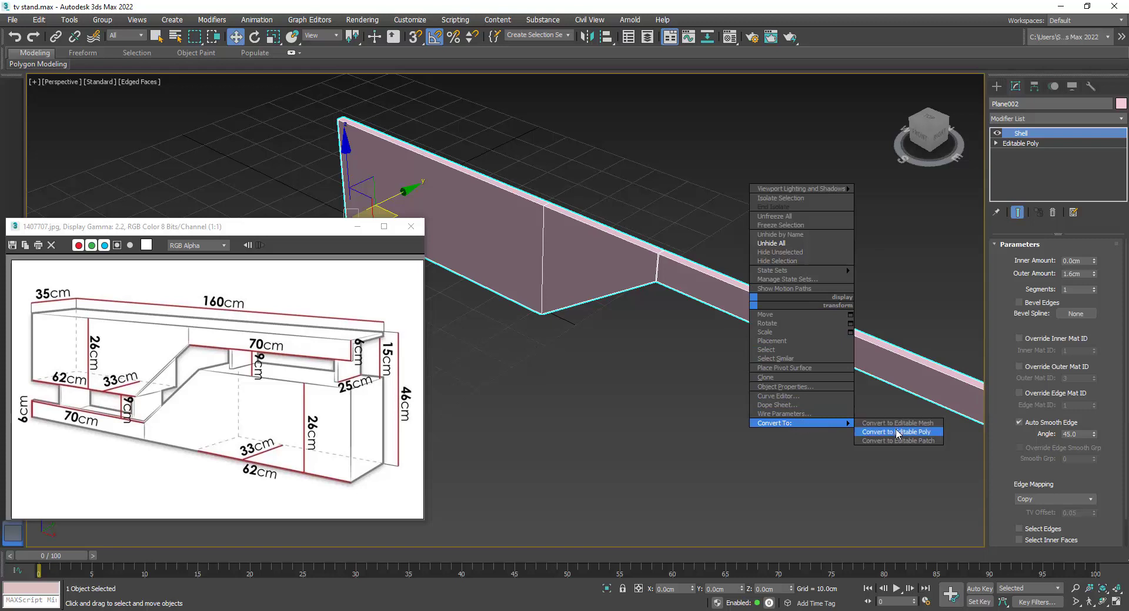
{"action": "left_click", "coordinate": [897, 431]}
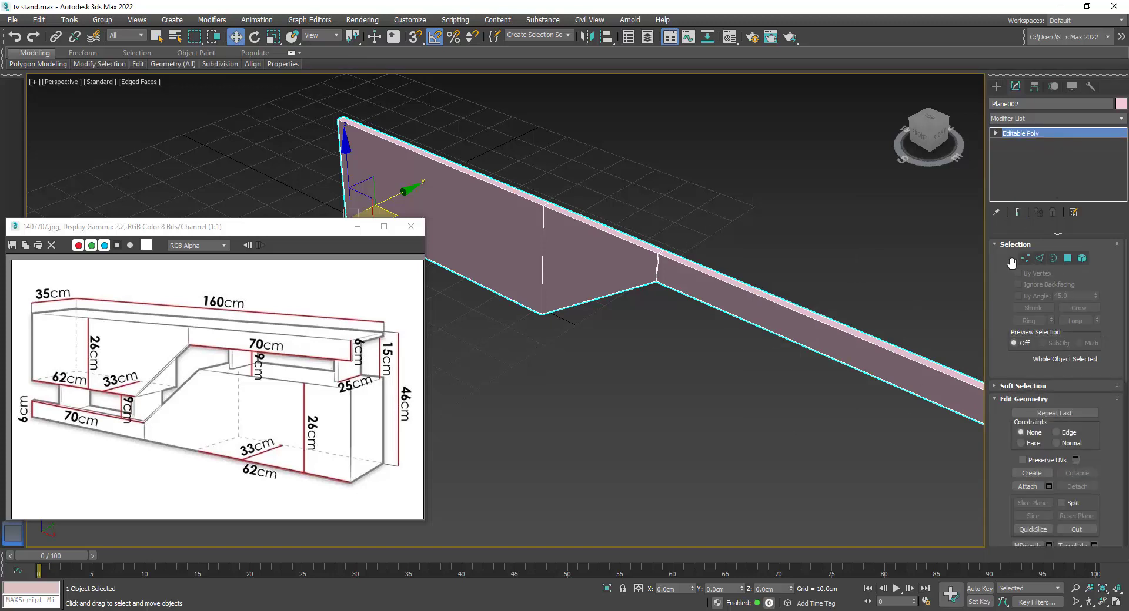
{"action": "left_click", "coordinate": [696, 244]}
- Draw a box from the wall panel's top corner with vertex snapping on
{"action": "middle_click_drag", "start_coordinate": [696, 243], "coordinate": [607, 225]}
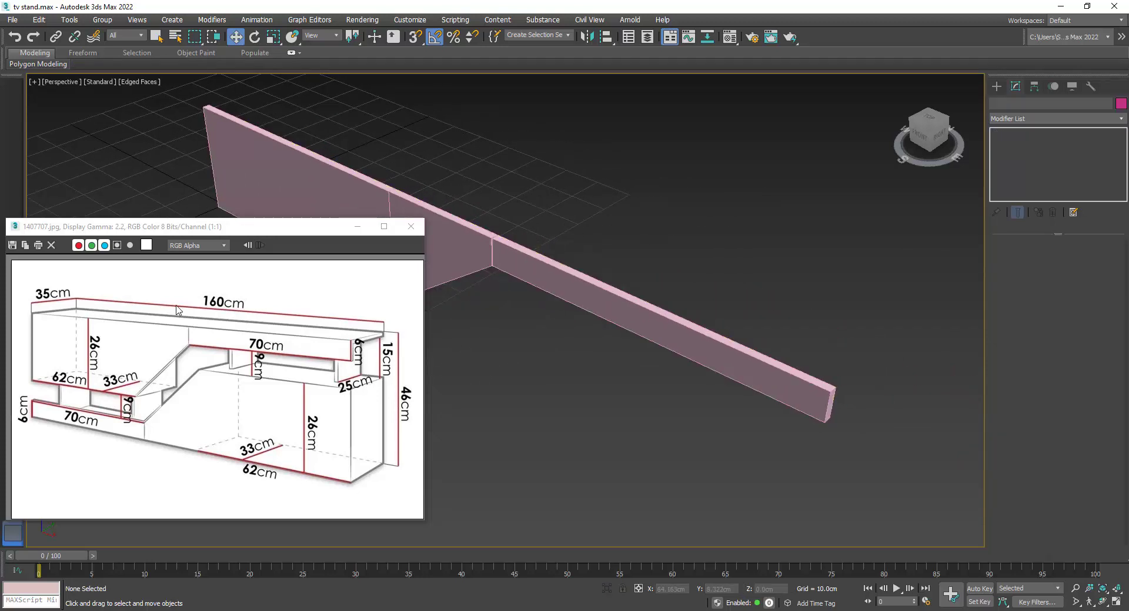
{"action": "middle_click_drag", "start_coordinate": [545, 313], "coordinate": [552, 322]}
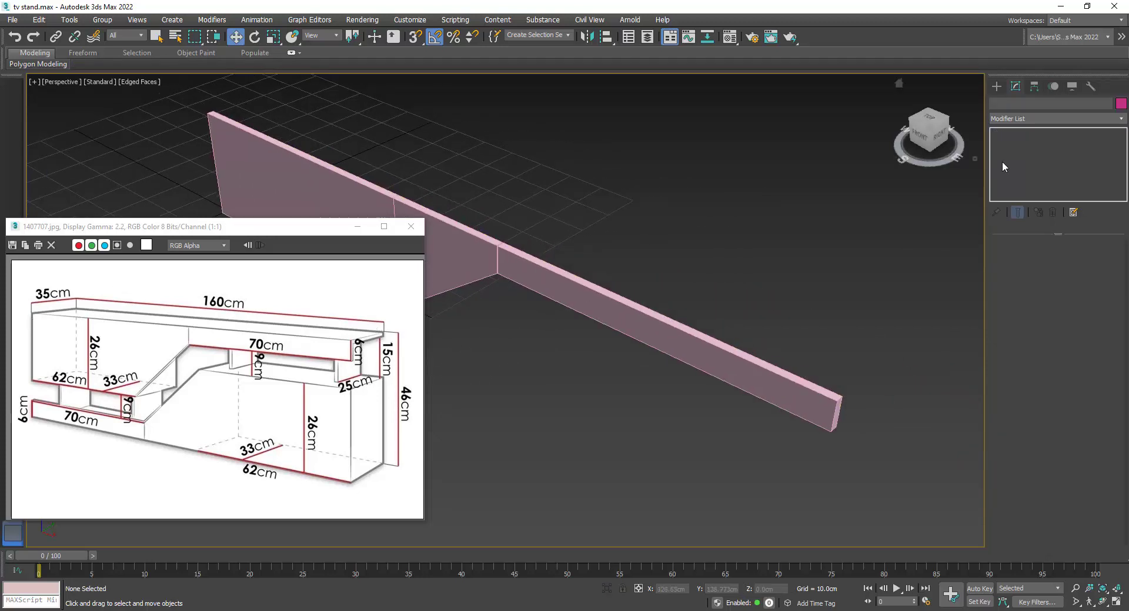
{"action": "left_click", "coordinate": [996, 85]}
{"action": "left_click", "coordinate": [1022, 164]}
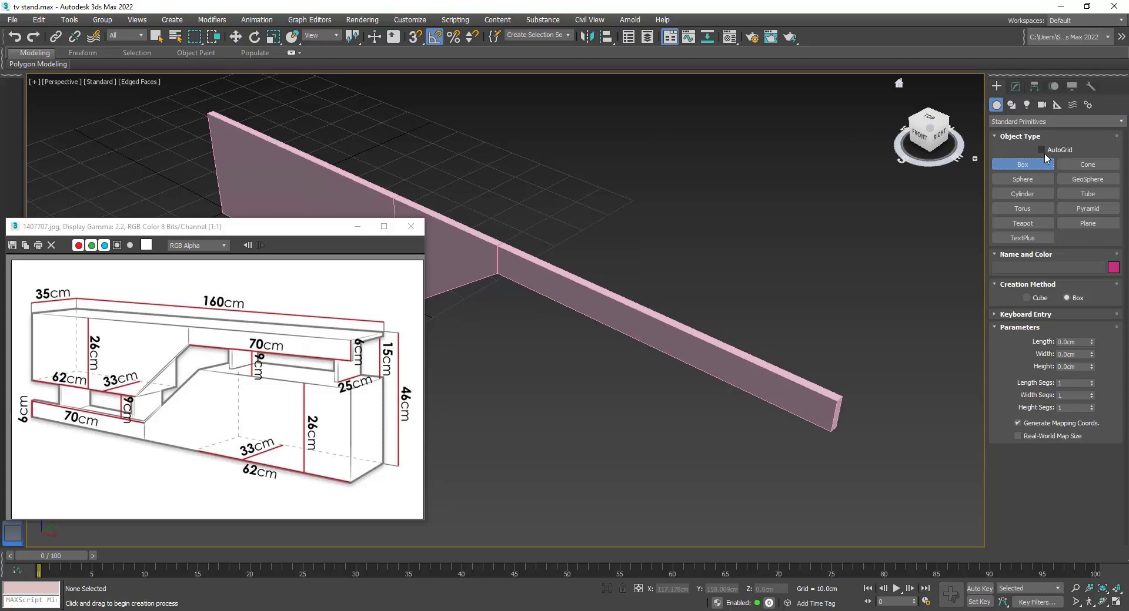
{"action": "key", "text": "s"}
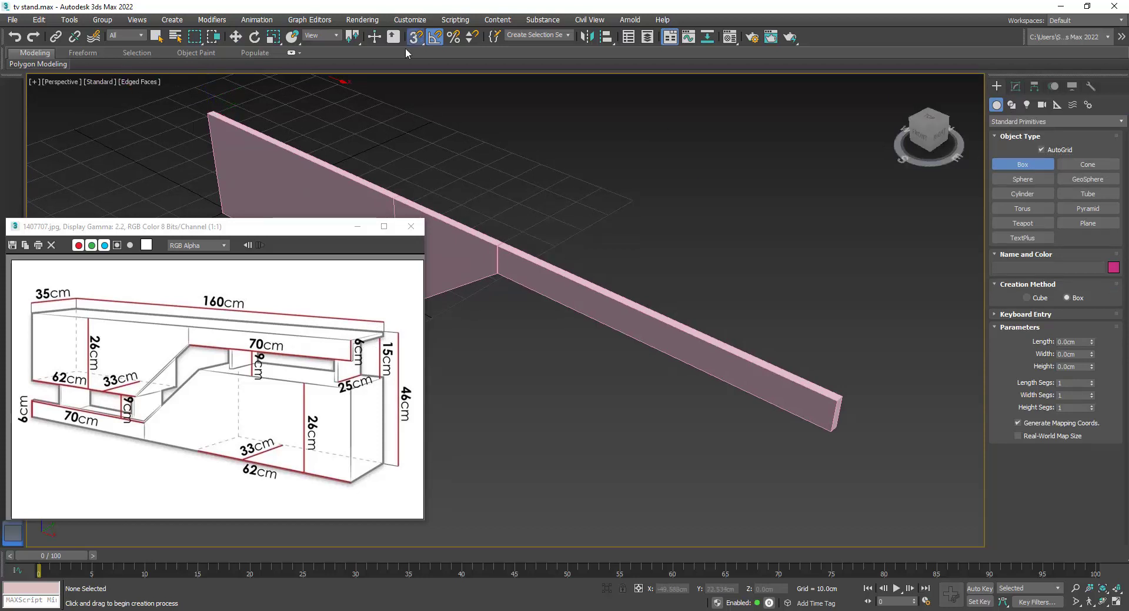
{"action": "left_click_drag", "start_coordinate": [210, 110], "coordinate": [880, 329]}
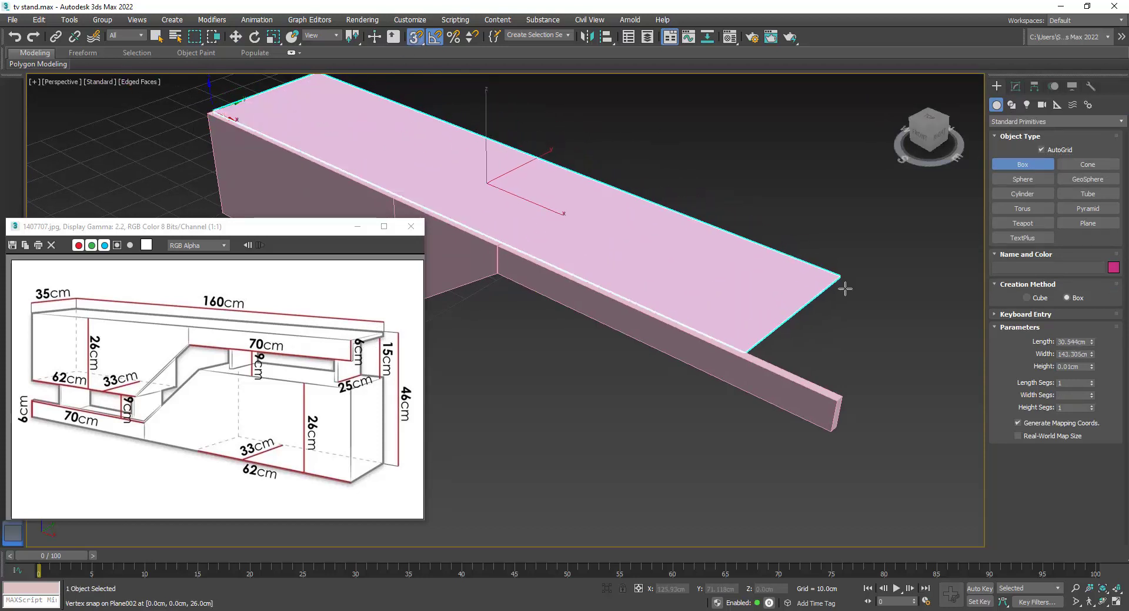
{"action": "left_click", "coordinate": [893, 323]}
- Size the box to Length 33 cm, Width 160 cm and Height 1.6 cm
{"action": "left_click", "coordinate": [1070, 366]}
{"action": "type", "text": "10"}
{"action": "key", "text": "Return"}
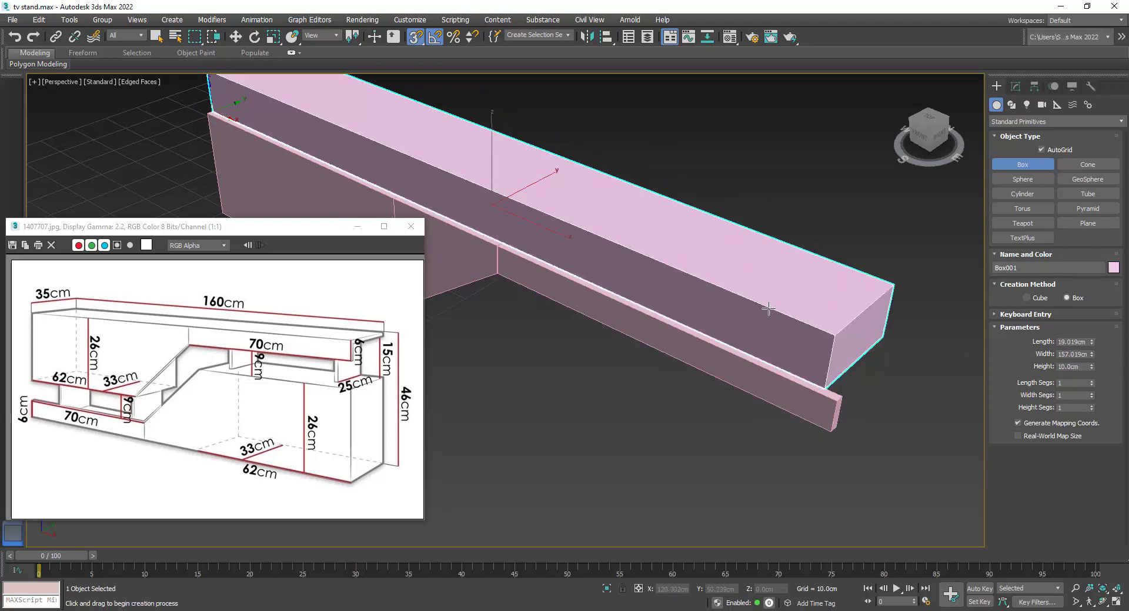
{"action": "left_click", "coordinate": [1071, 341]}
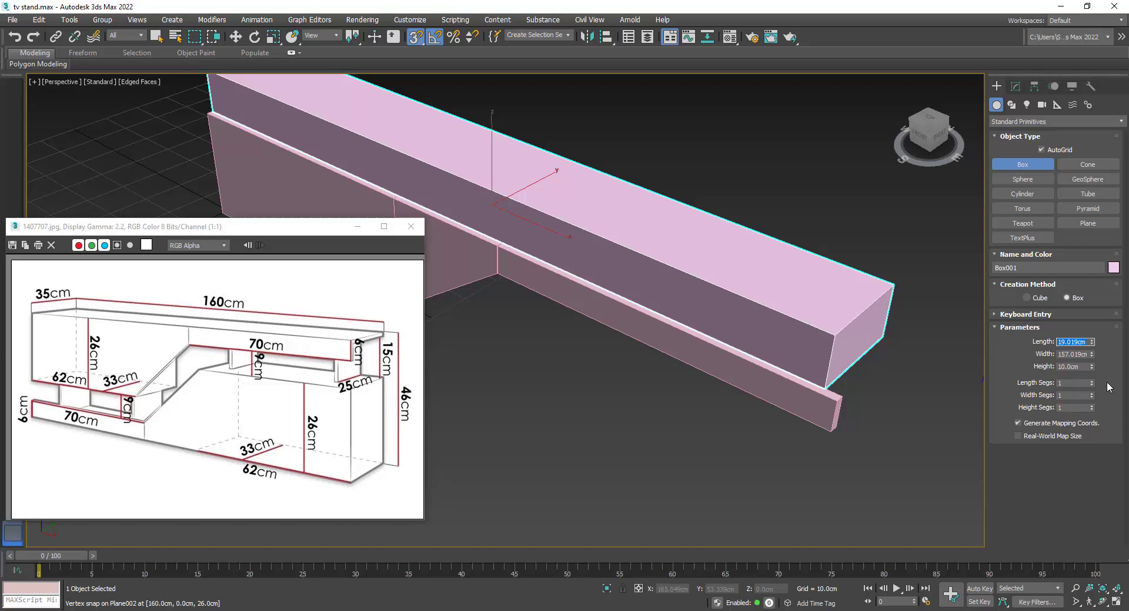
{"action": "type", "text": "33"}
{"action": "key", "text": "Tab"}
{"action": "left_click", "coordinate": [1069, 353]}
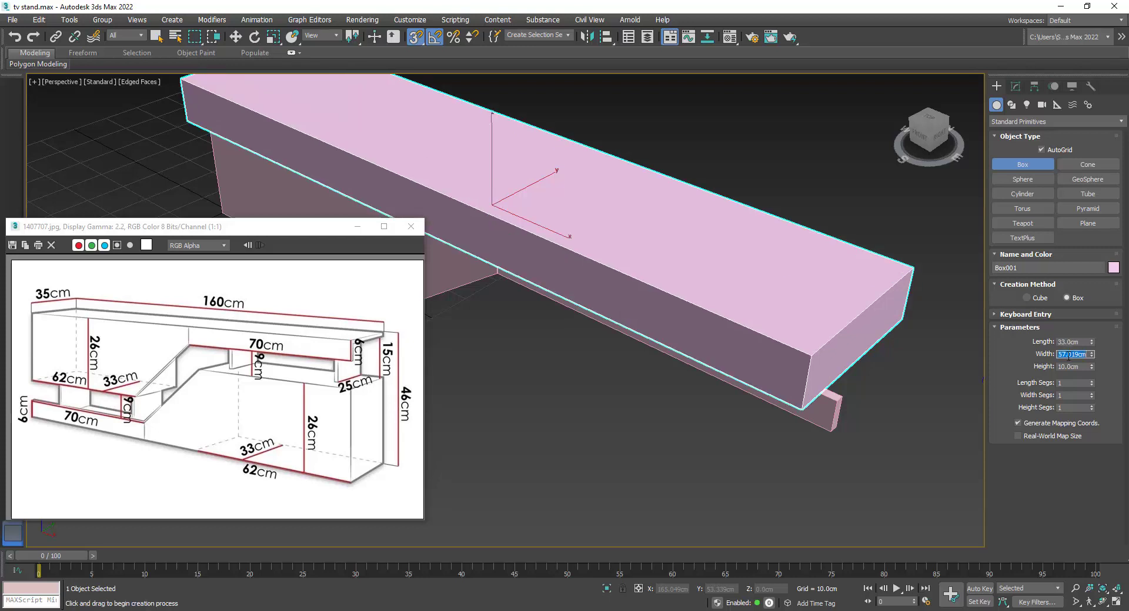
{"action": "type", "text": "160"}
{"action": "key", "text": "Return"}
{"action": "key", "text": "Tab"}
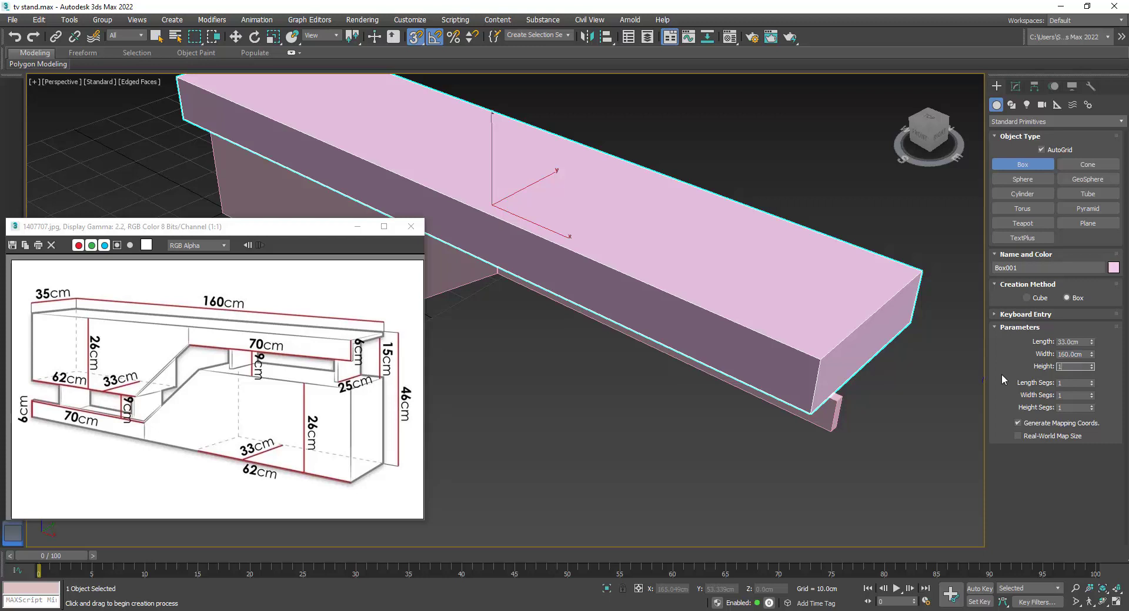
{"action": "type", "text": "1.6"}
{"action": "key", "text": "Return"}
- Snap the slab onto the top of the wall panel
{"action": "key", "text": "w"}
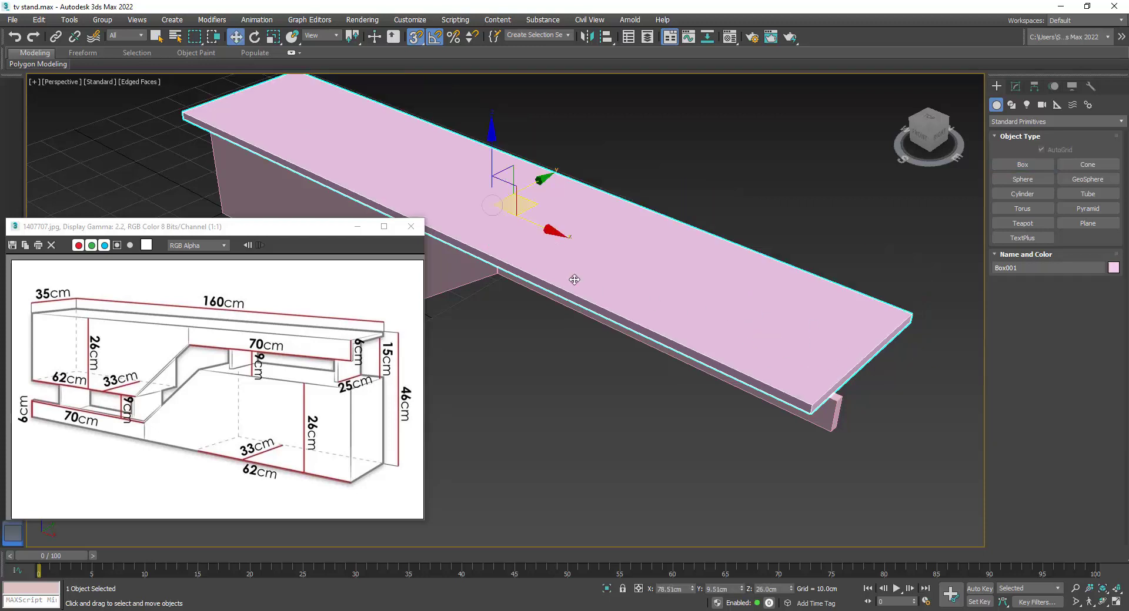
{"action": "middle_click_drag", "start_coordinate": [264, 177], "coordinate": [210, 150], "text": "alt"}
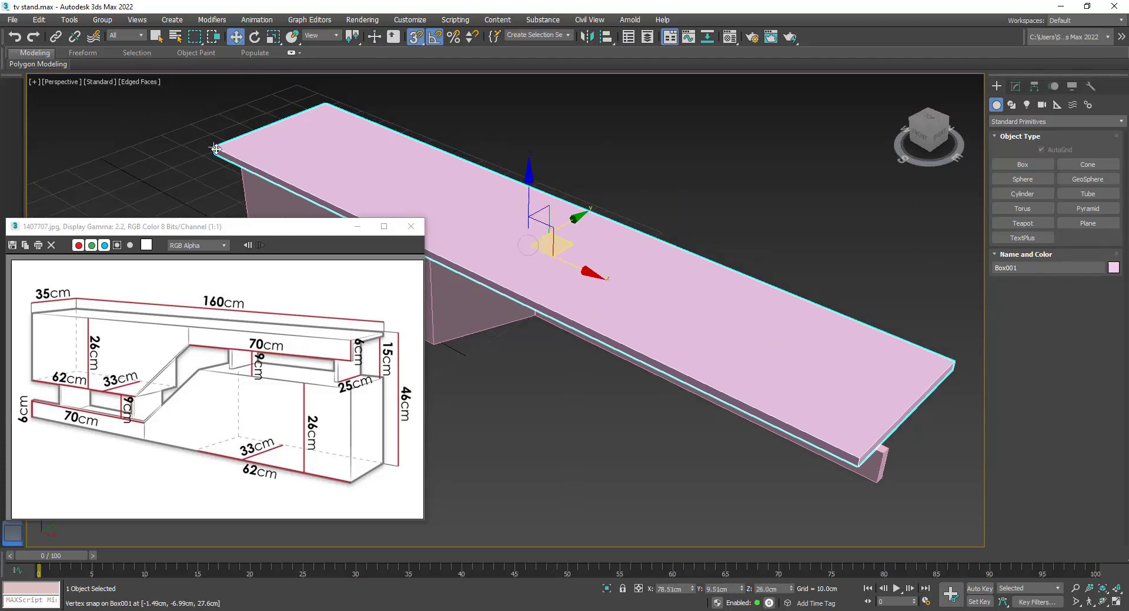
{"action": "left_click_drag", "start_coordinate": [215, 148], "coordinate": [242, 141]}
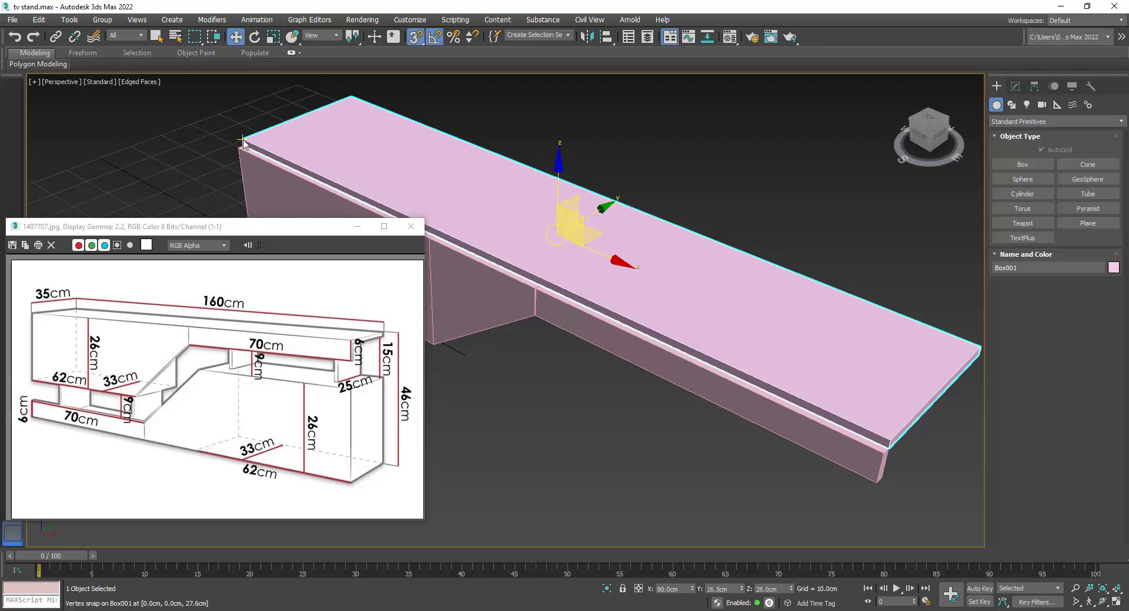
{"action": "key", "text": "space"}
{"action": "right_click", "coordinate": [242, 142]}
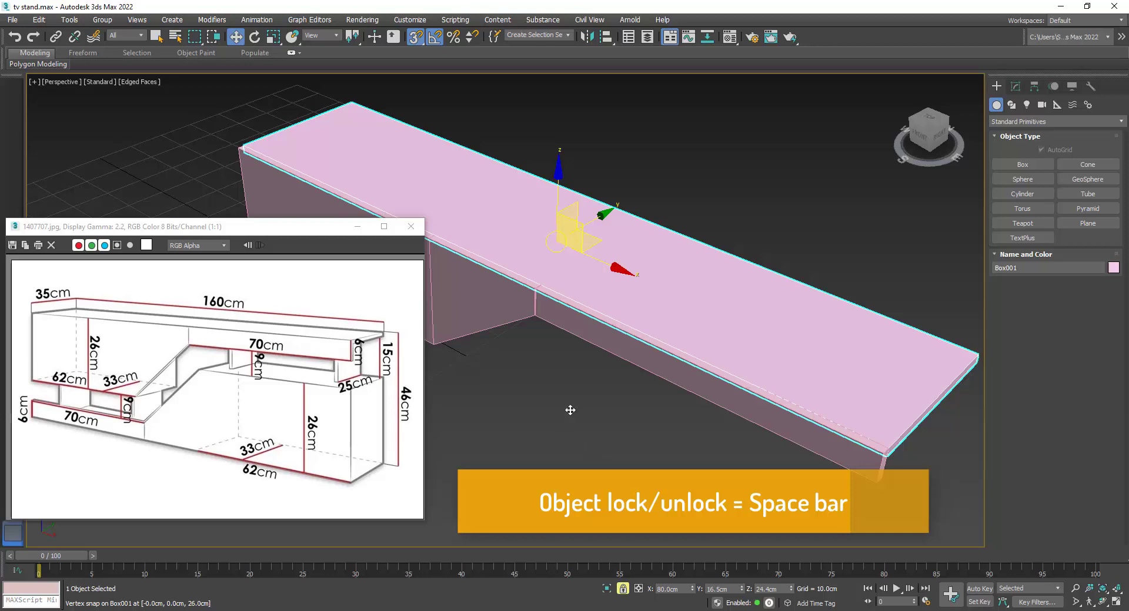
{"action": "key", "text": "space"}
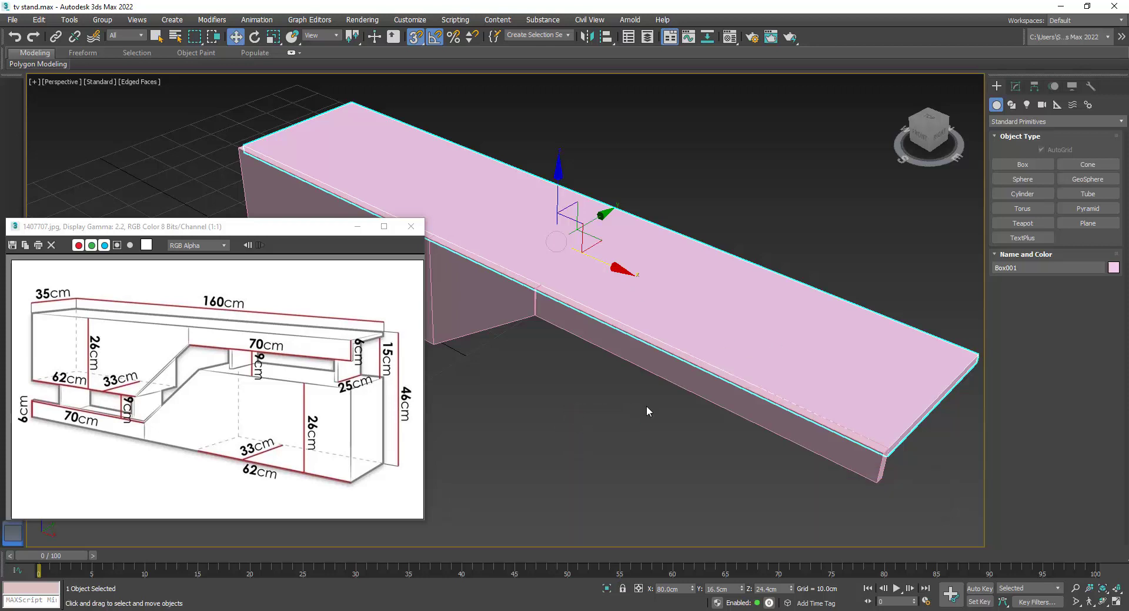
{"action": "left_click", "coordinate": [610, 429]}
{"action": "middle_click_drag", "start_coordinate": [635, 338], "coordinate": [599, 388], "text": "alt"}
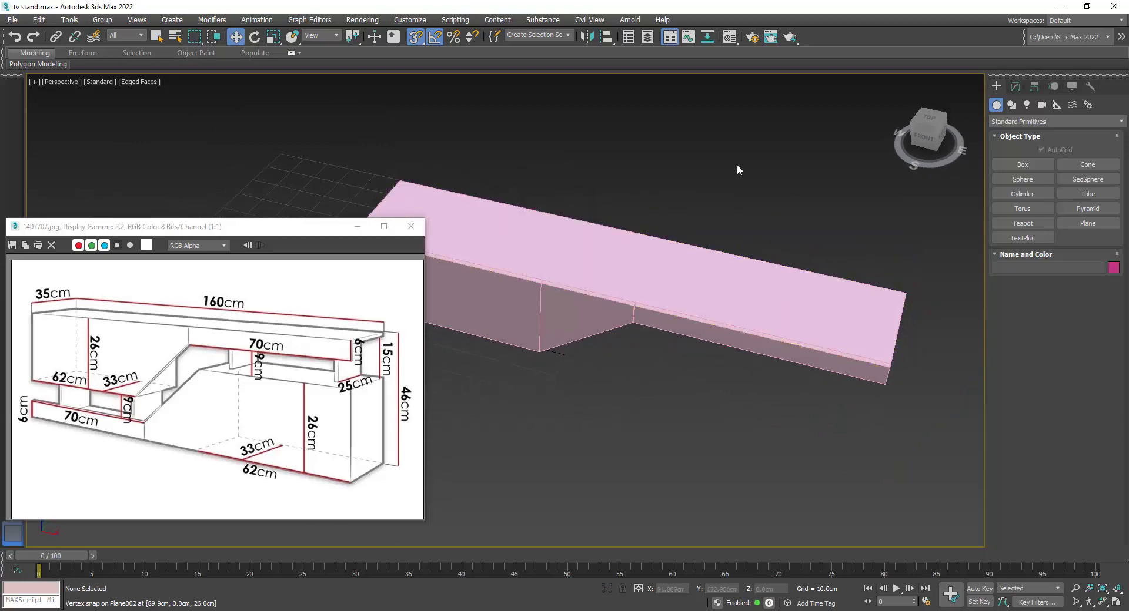
- Give both the wall panel and the slab a grey object colour
{"action": "key", "text": "ctrl+a"}
{"action": "left_click", "coordinate": [1114, 268]}
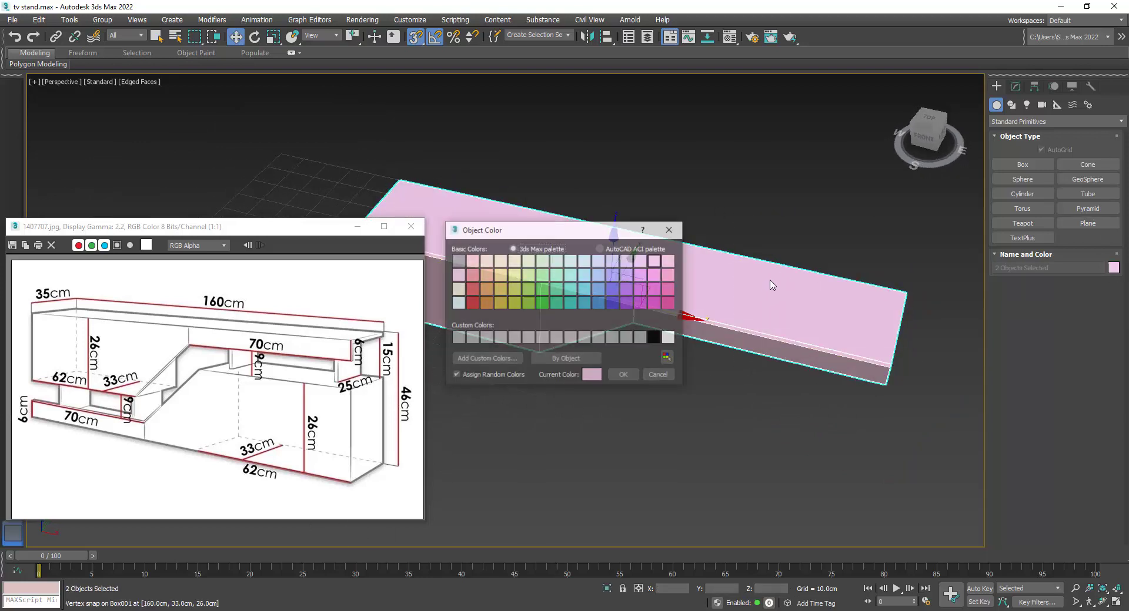
{"action": "left_click", "coordinate": [626, 339]}
{"action": "left_click", "coordinate": [623, 376]}
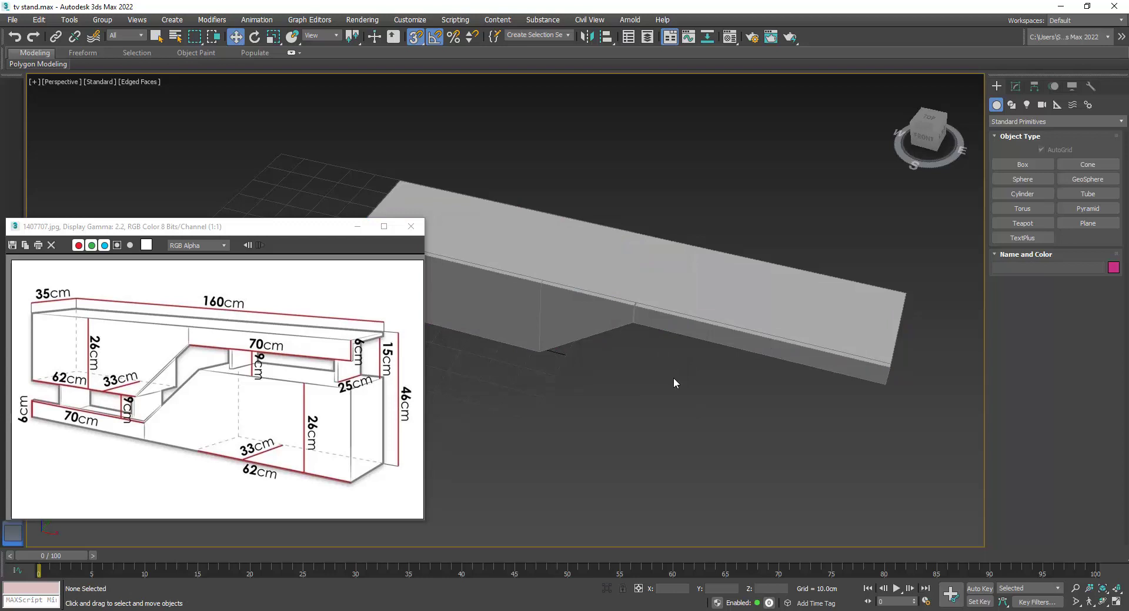
{"action": "left_click", "coordinate": [721, 174]}
{"action": "mouse_move", "coordinate": [713, 357]}
{"action": "middle_mouse_down", "text": "alt"}
{"action": "mouse_move", "coordinate": [696, 318]}
{"action": "mouse_move", "coordinate": [676, 359]}
{"action": "middle_mouse_up", "text": "alt"}
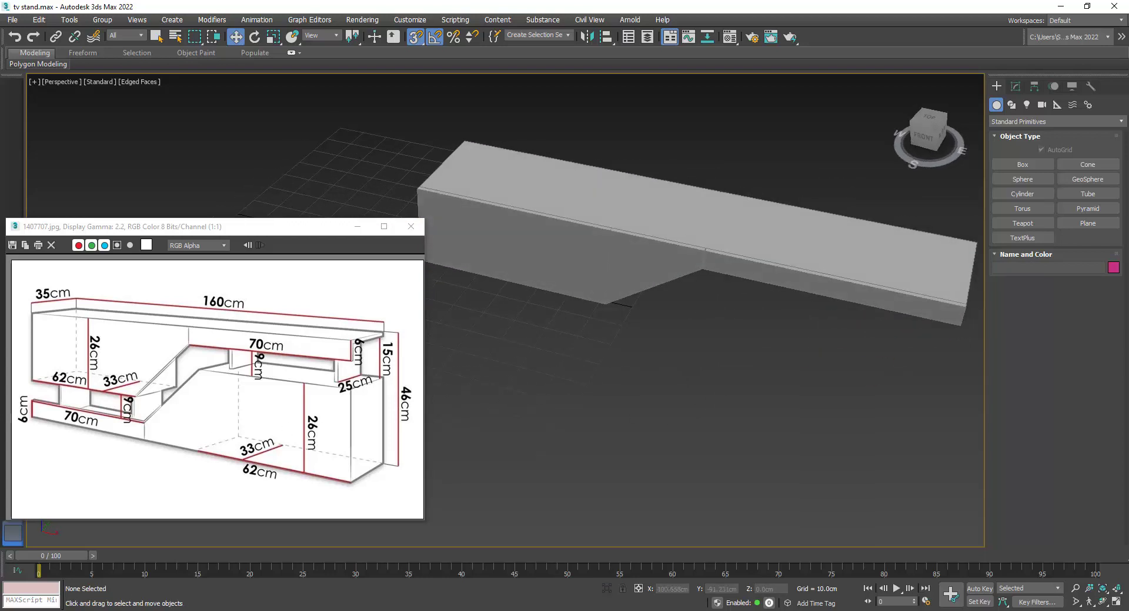
{"action": "key", "text": "alt+Tab"}
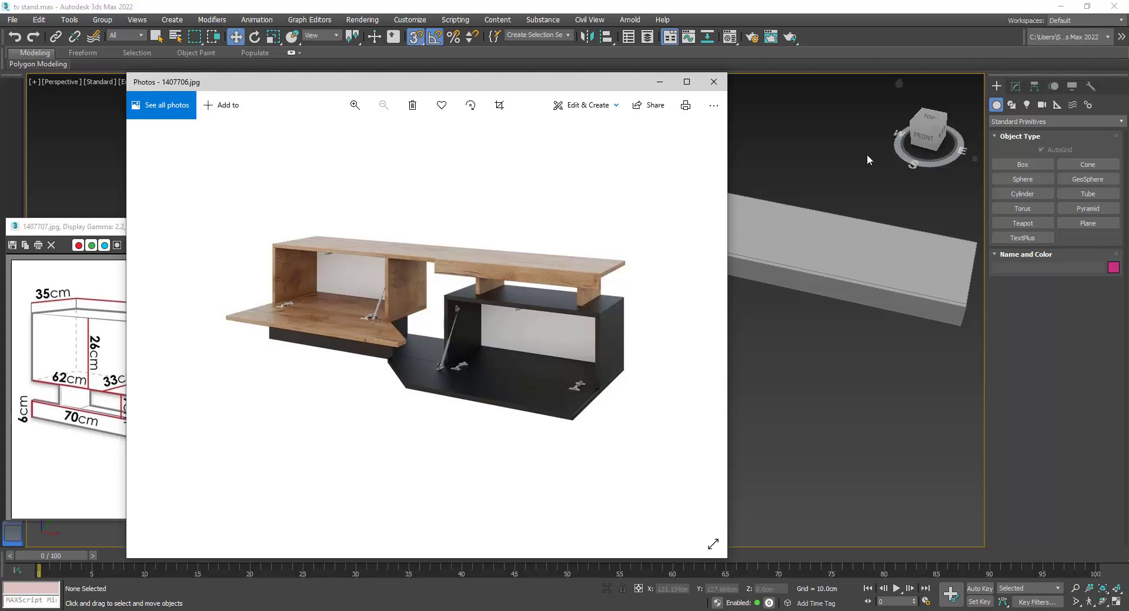
{"action": "key", "text": "alt+Tab"}
{"action": "middle_click_drag", "start_coordinate": [717, 265], "coordinate": [617, 209], "text": "alt"}
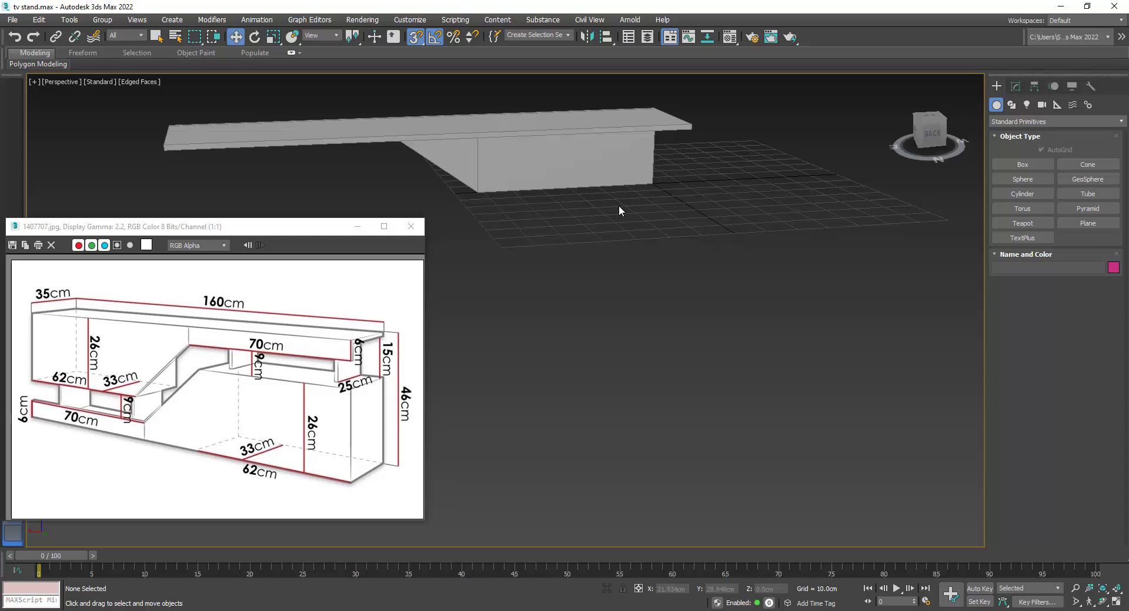
- Clone the top slab downward and set the copy's width to 62 cm
{"action": "left_click", "coordinate": [629, 118]}
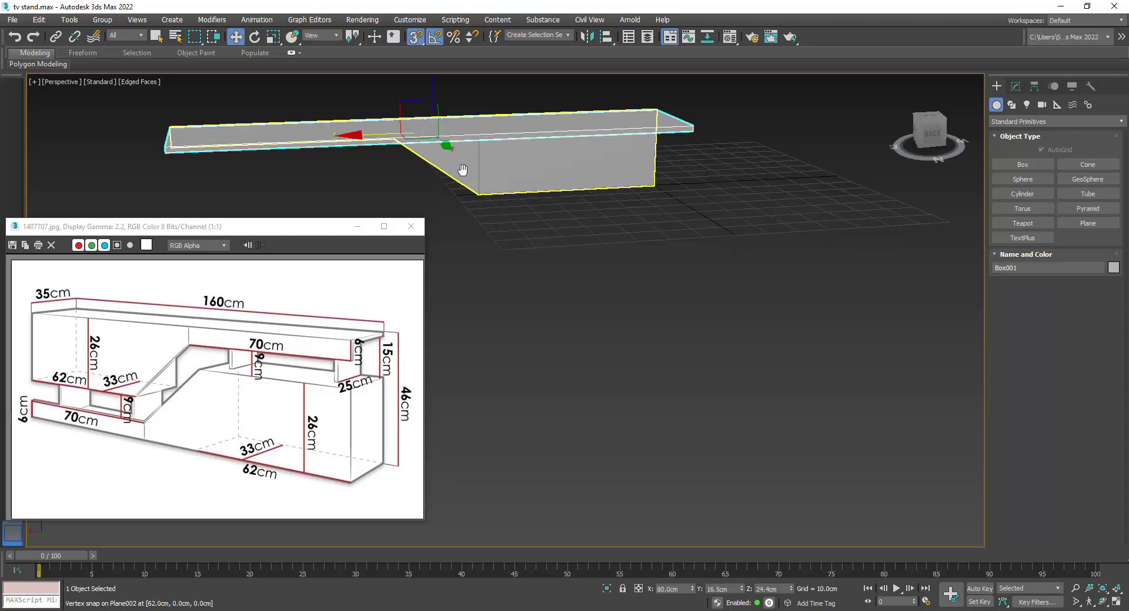
{"action": "middle_click_drag", "start_coordinate": [462, 170], "coordinate": [467, 207]}
{"action": "left_click_drag", "start_coordinate": [472, 186], "coordinate": [472, 238], "text": "shift"}
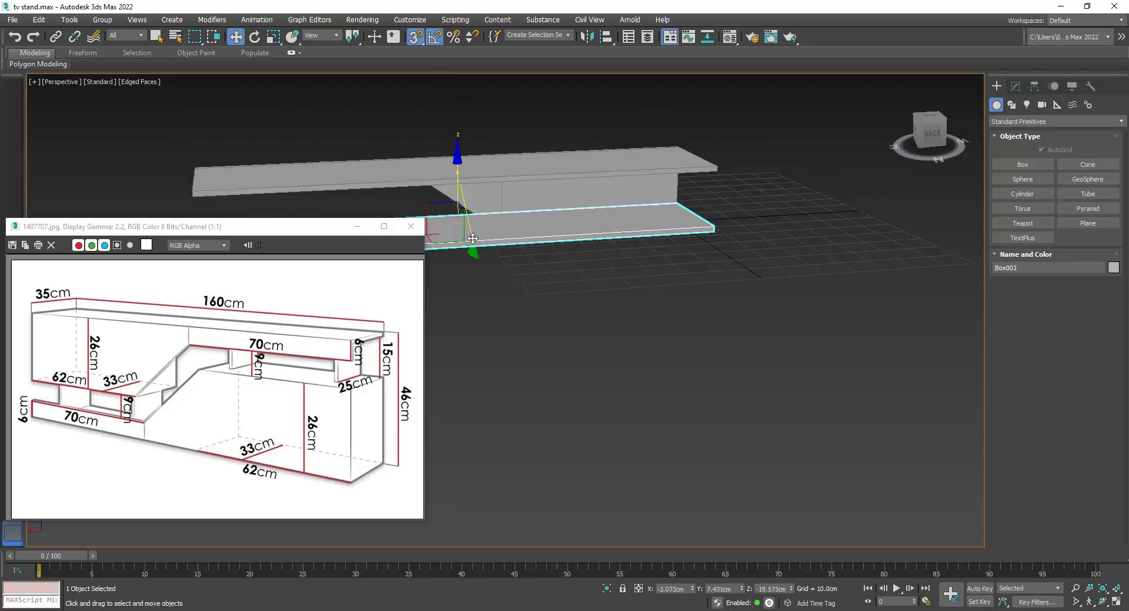
{"action": "left_click", "coordinate": [562, 364]}
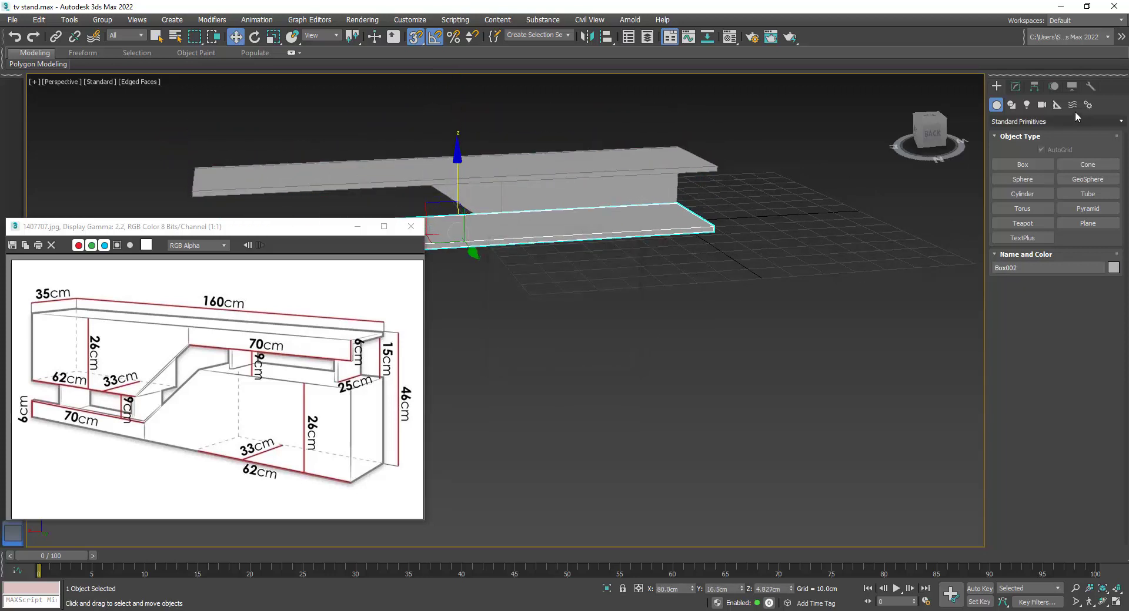
{"action": "left_click", "coordinate": [1015, 85]}
{"action": "double_click", "coordinate": [1084, 272]}
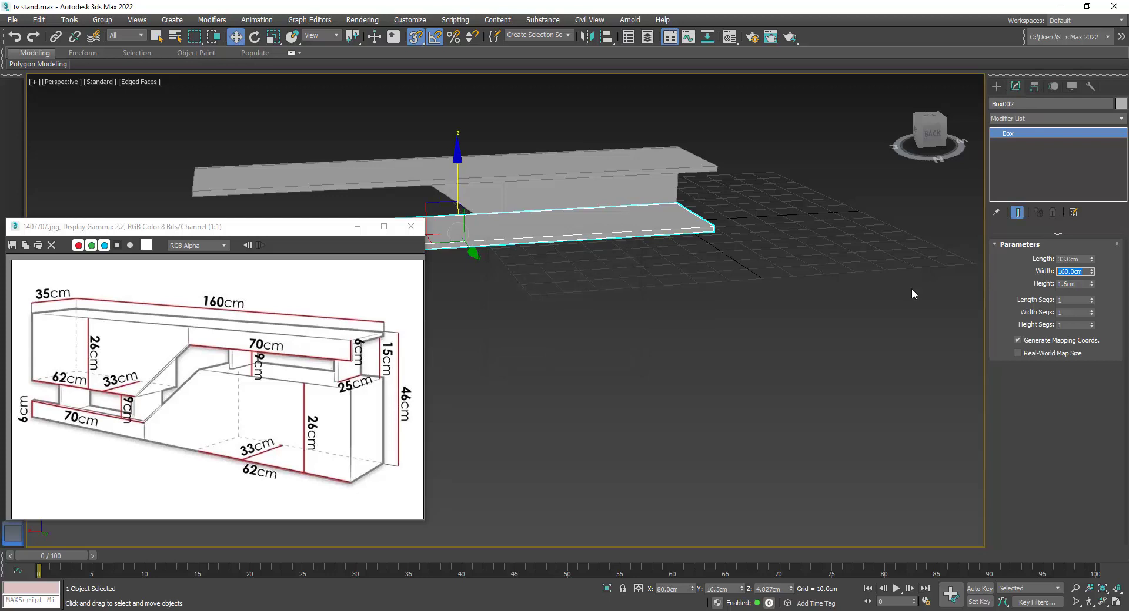
{"action": "type", "text": "62"}
{"action": "key", "text": "Return"}
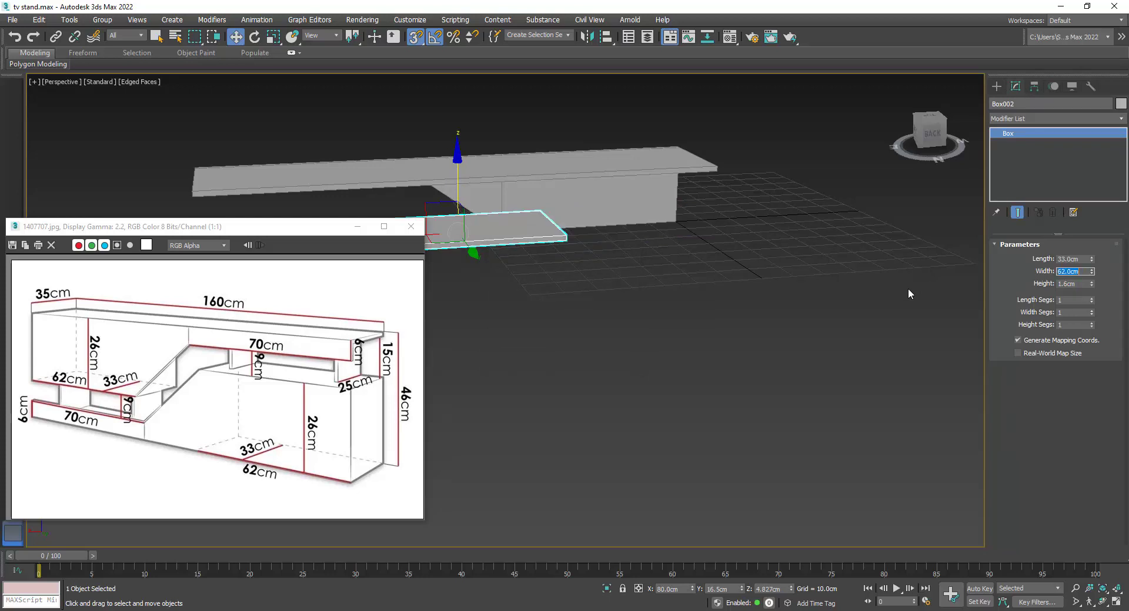
- Snap the 62 cm slab beneath the end of the upper shelf body
{"action": "mouse_move", "coordinate": [651, 245]}
{"action": "middle_mouse_down", "text": "alt"}
{"action": "mouse_move", "coordinate": [682, 300]}
{"action": "mouse_move", "coordinate": [658, 311]}
{"action": "middle_mouse_up", "text": "alt"}
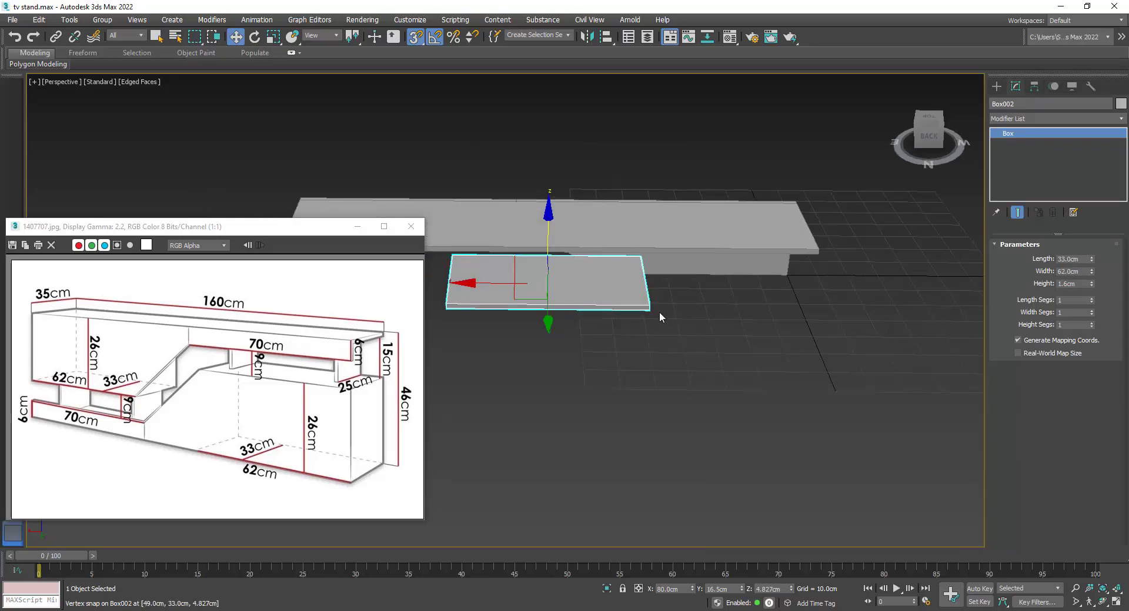
{"action": "key", "text": "space"}
{"action": "left_click_drag", "start_coordinate": [649, 311], "coordinate": [781, 282]}
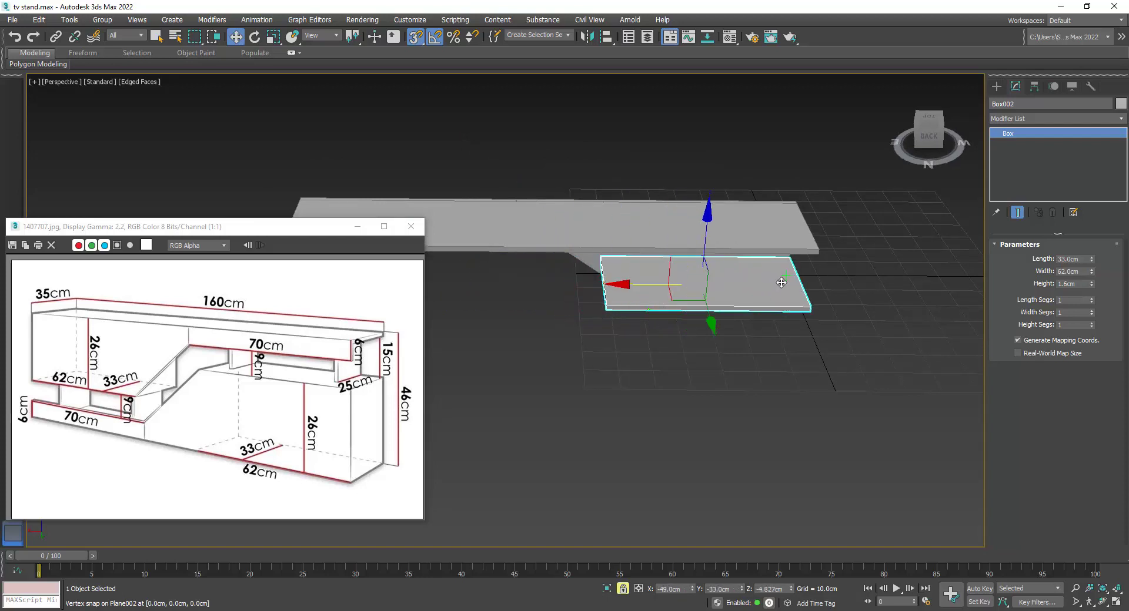
{"action": "mouse_move", "coordinate": [780, 282]}
{"action": "middle_mouse_down", "text": "alt"}
{"action": "mouse_move", "coordinate": [685, 285]}
{"action": "mouse_move", "coordinate": [774, 302]}
{"action": "middle_mouse_up", "text": "alt"}
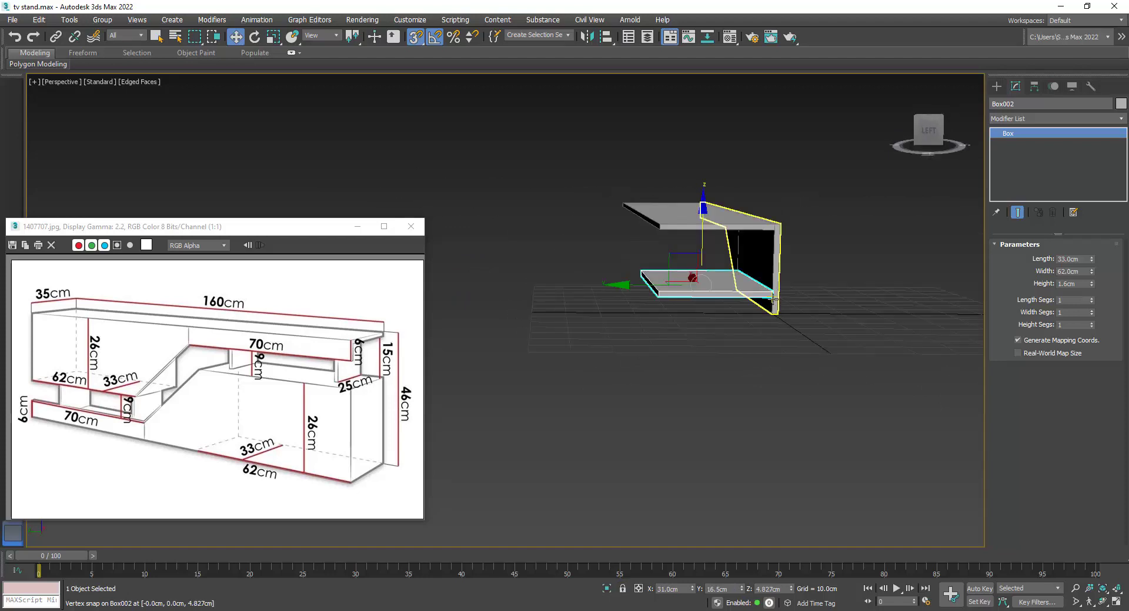
{"action": "left_click_drag", "start_coordinate": [773, 300], "coordinate": [774, 319]}
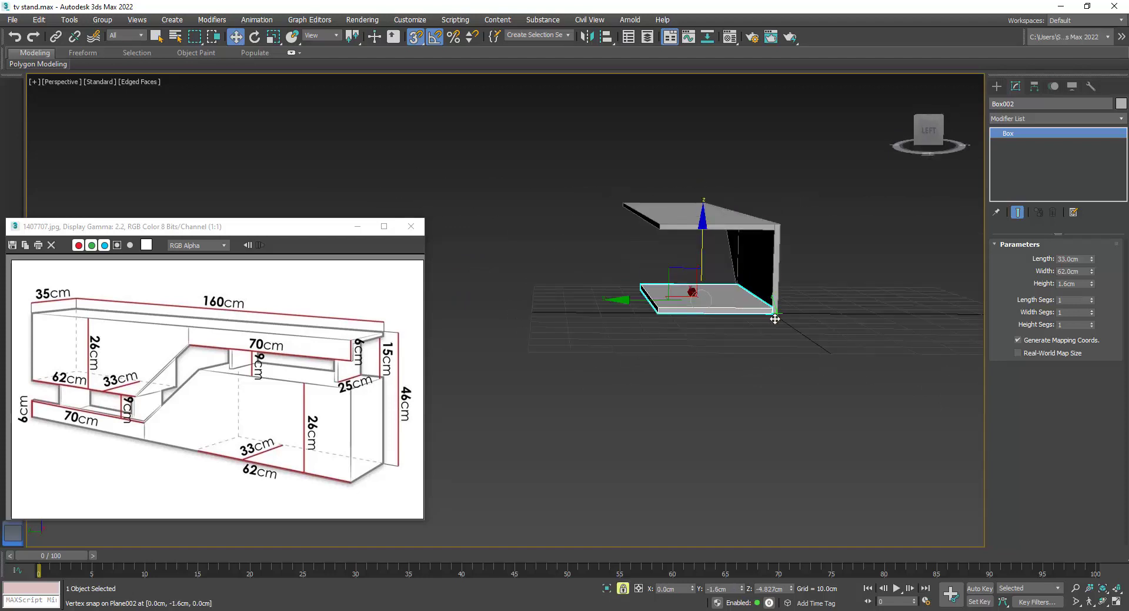
{"action": "right_click", "coordinate": [717, 353]}
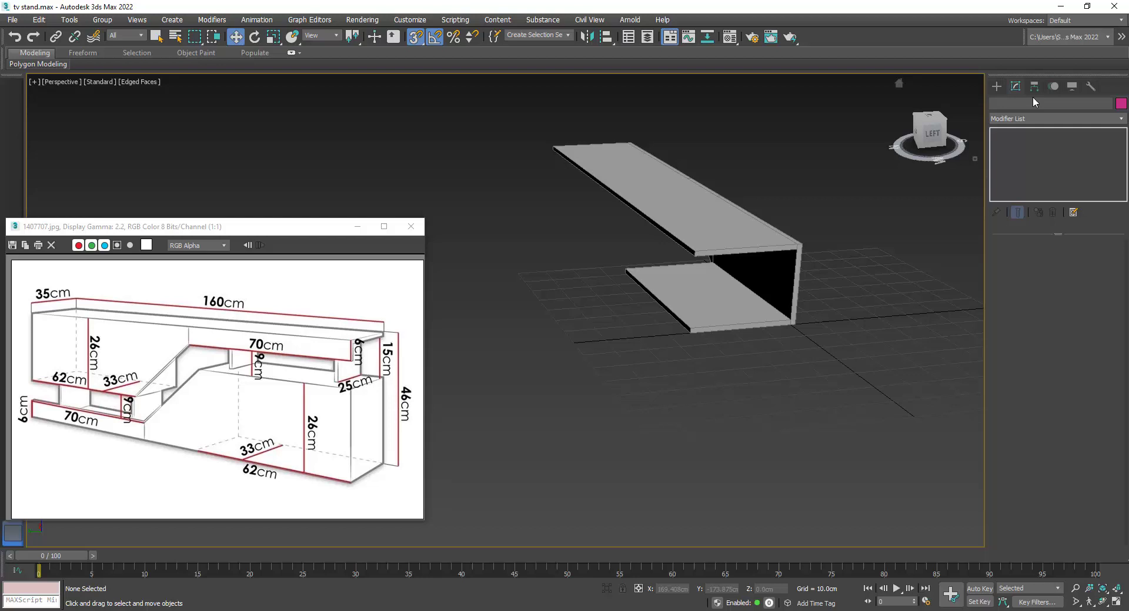
{"action": "left_click", "coordinate": [997, 85]}
- Draw an upright box from the shelf corner with a height of -1.6 cm
{"action": "left_click", "coordinate": [1021, 164]}
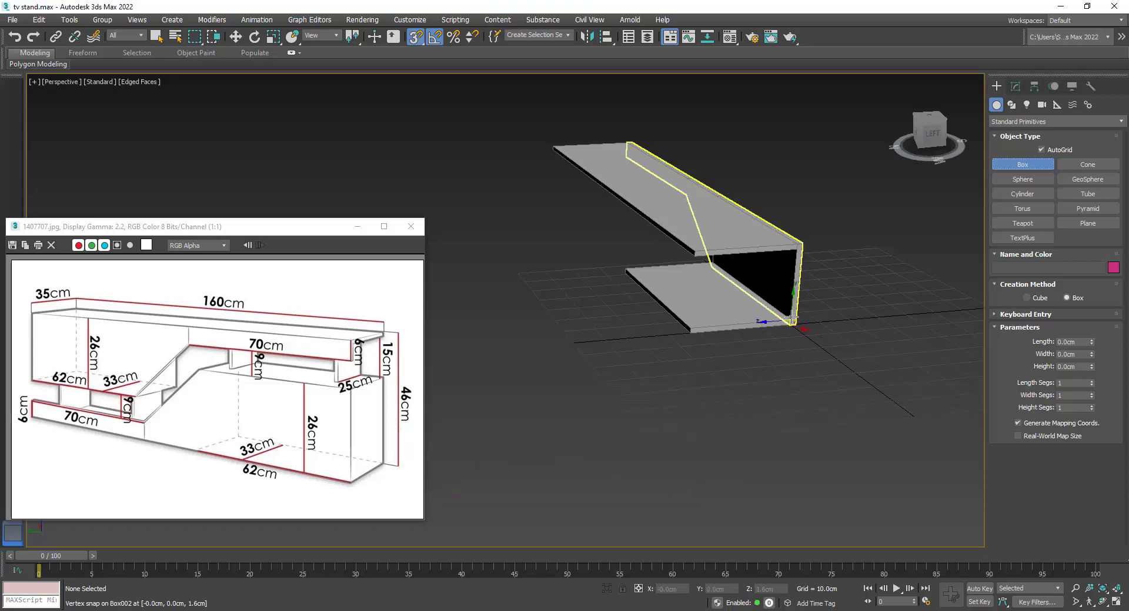
{"action": "left_click_drag", "start_coordinate": [794, 317], "coordinate": [689, 258]}
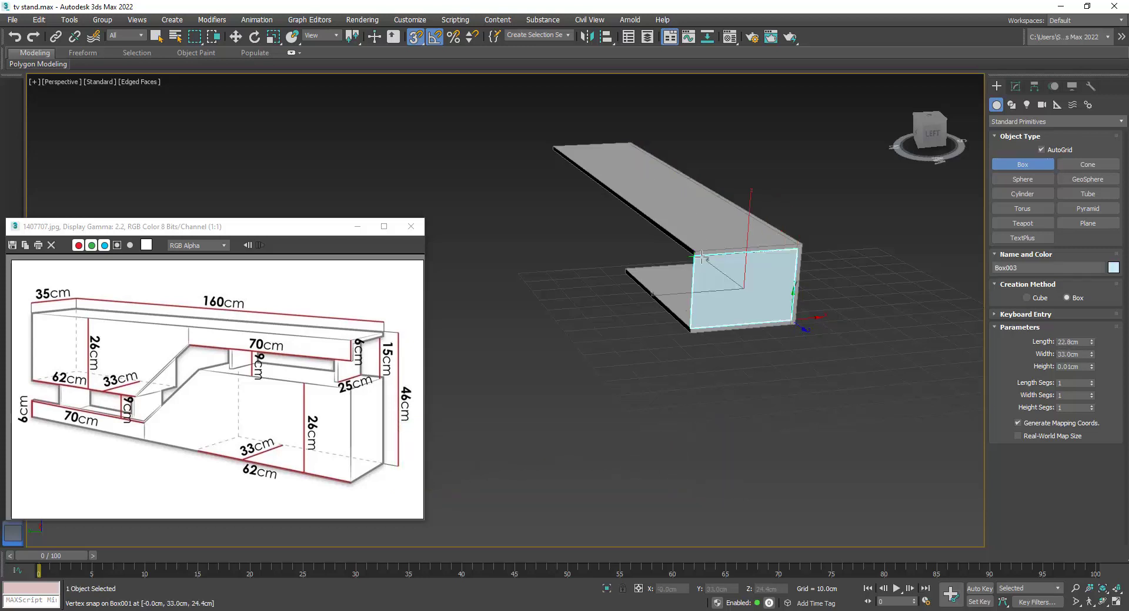
{"action": "left_click", "coordinate": [676, 248]}
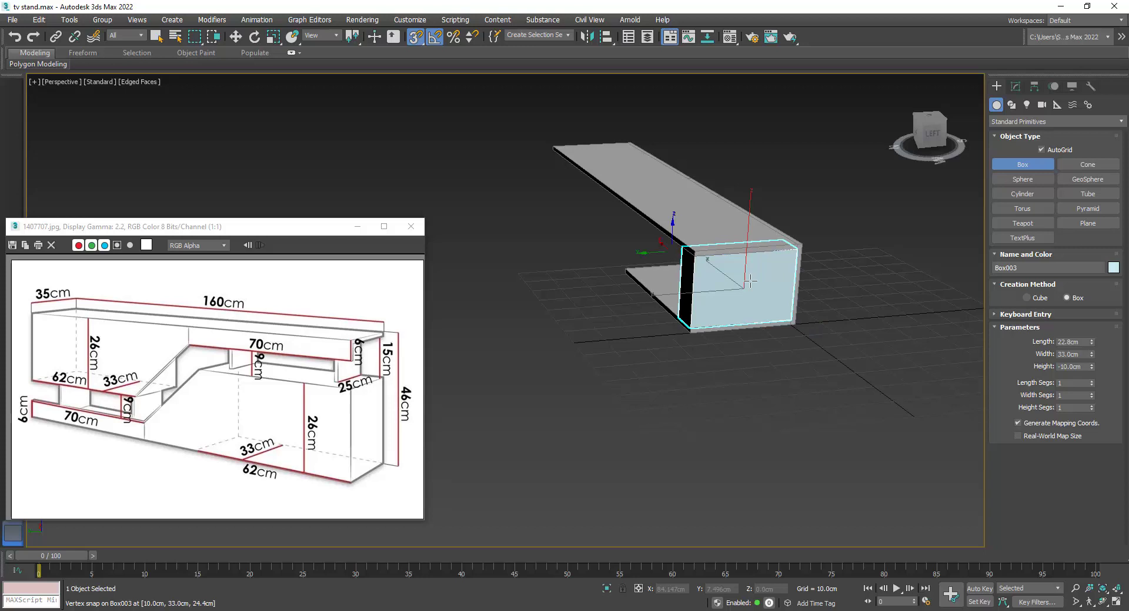
{"action": "double_click", "coordinate": [1083, 366]}
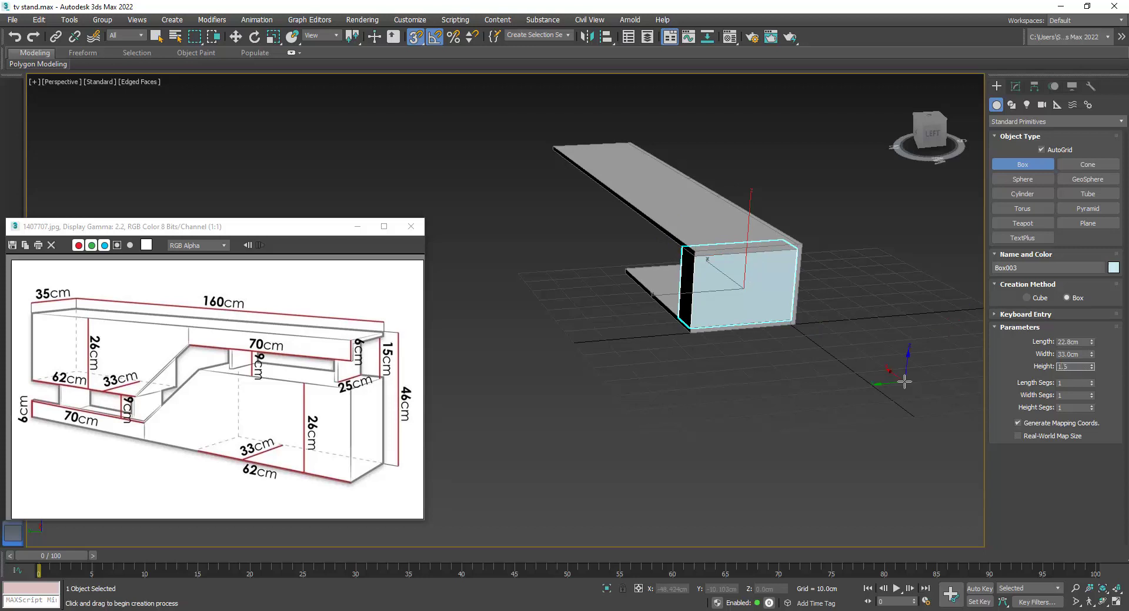
{"action": "key", "text": "Return"}
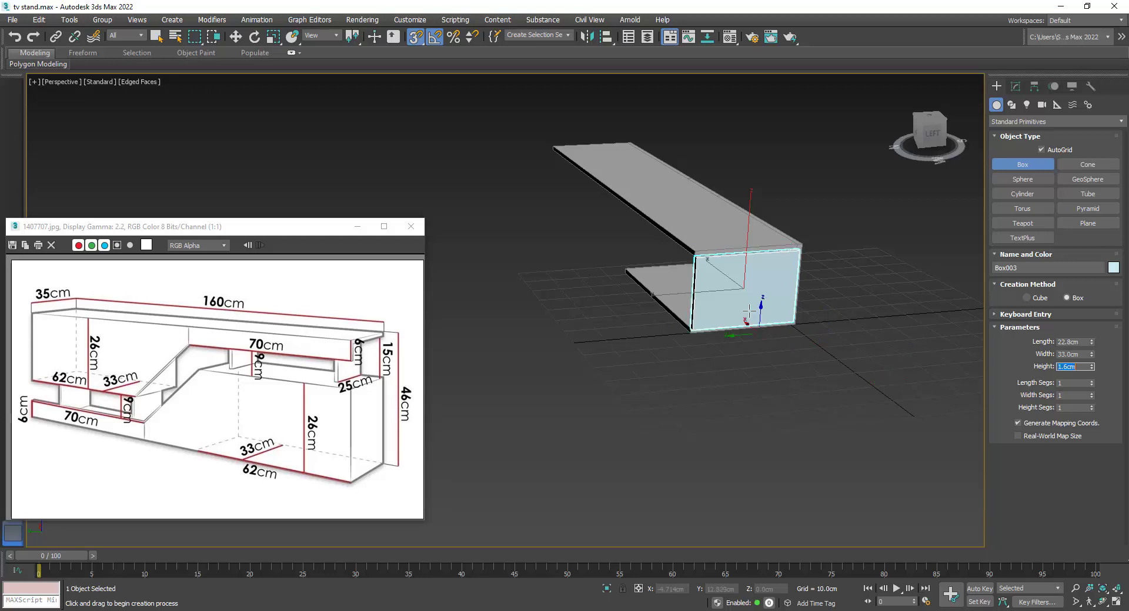
{"action": "scroll", "coordinate": [661, 326], "scroll_direction": "up", "scroll_amount": 5}
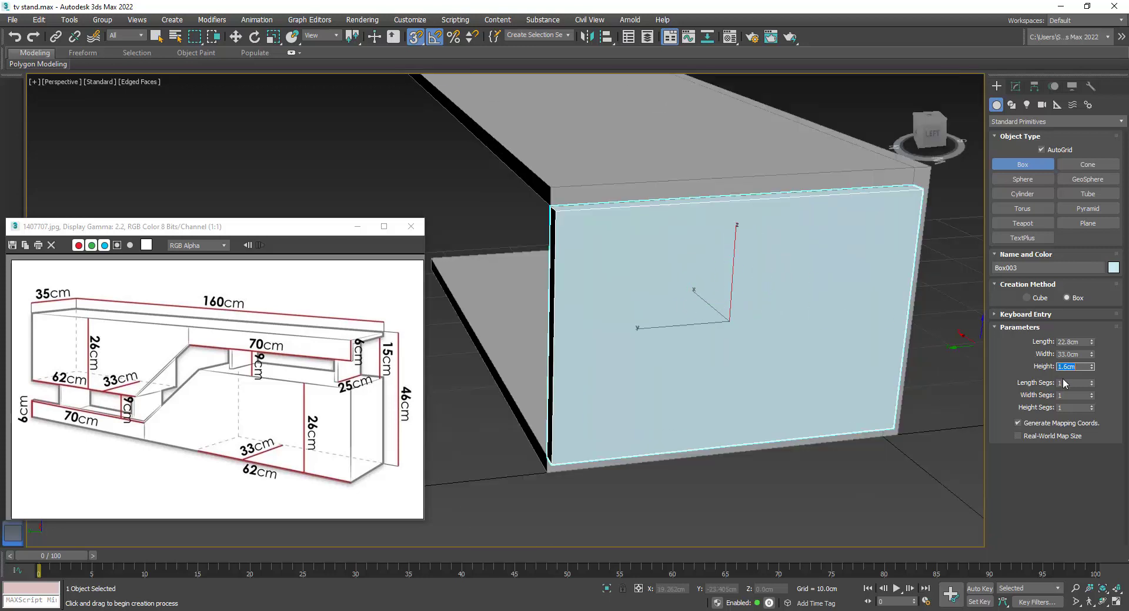
{"action": "type", "text": "-1.6"}
{"action": "key", "text": "Return"}
{"action": "key", "text": "w"}
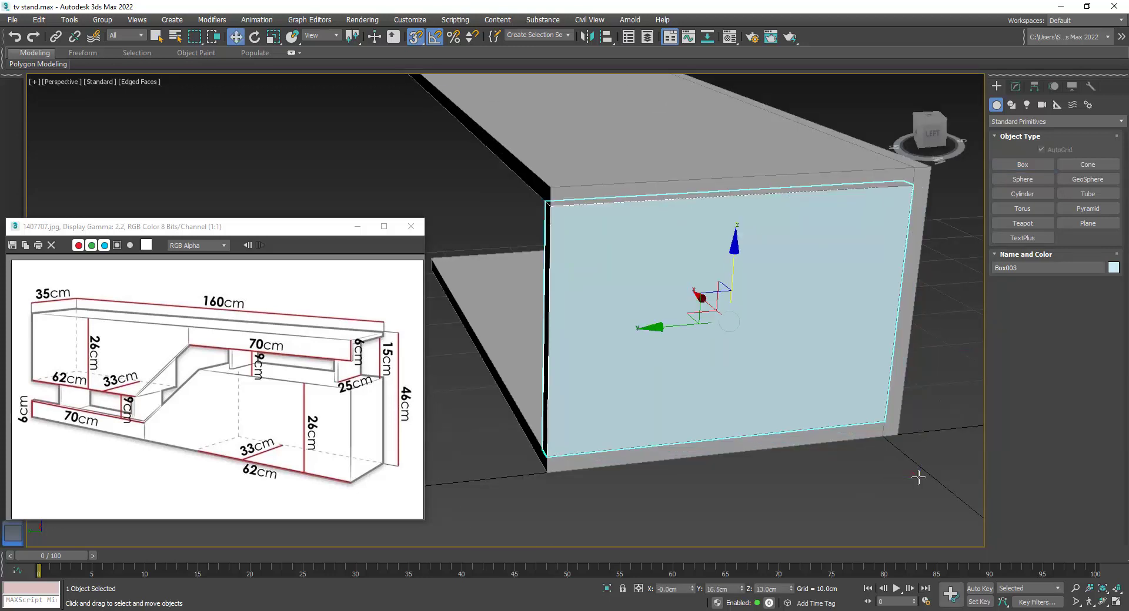
{"action": "mouse_move", "coordinate": [552, 342]}
{"action": "middle_mouse_down", "text": "alt"}
{"action": "mouse_move", "coordinate": [859, 202]}
{"action": "mouse_move", "coordinate": [679, 371]}
{"action": "middle_mouse_up", "text": "alt"}
{"action": "left_click", "coordinate": [858, 201]}
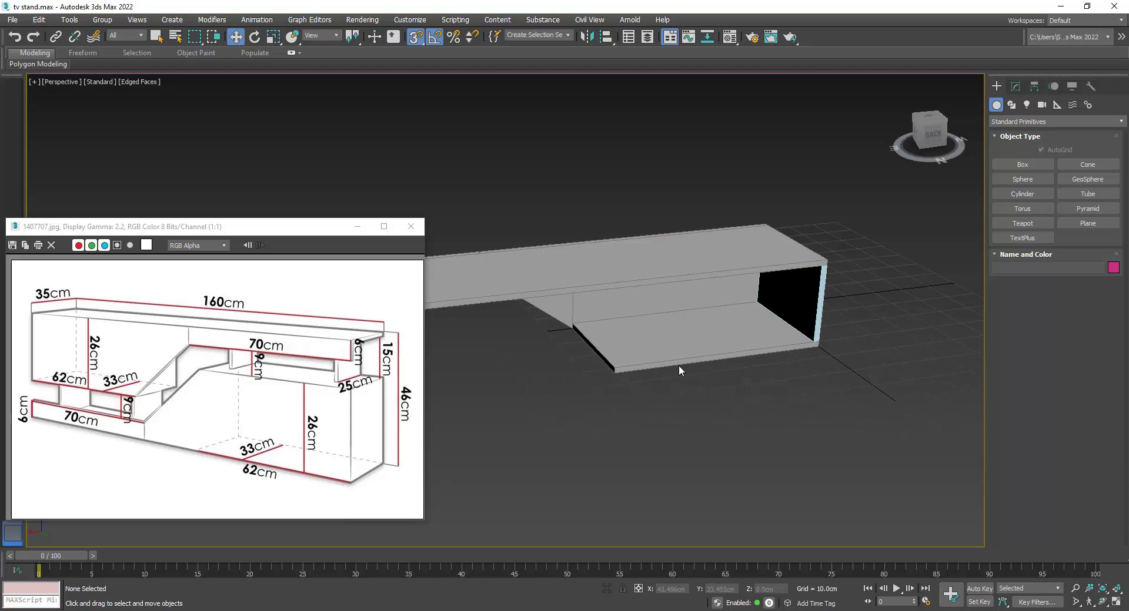
- Copy the end panel Box003 to the lower shelf's other end as Box004
{"action": "left_click", "coordinate": [795, 316]}
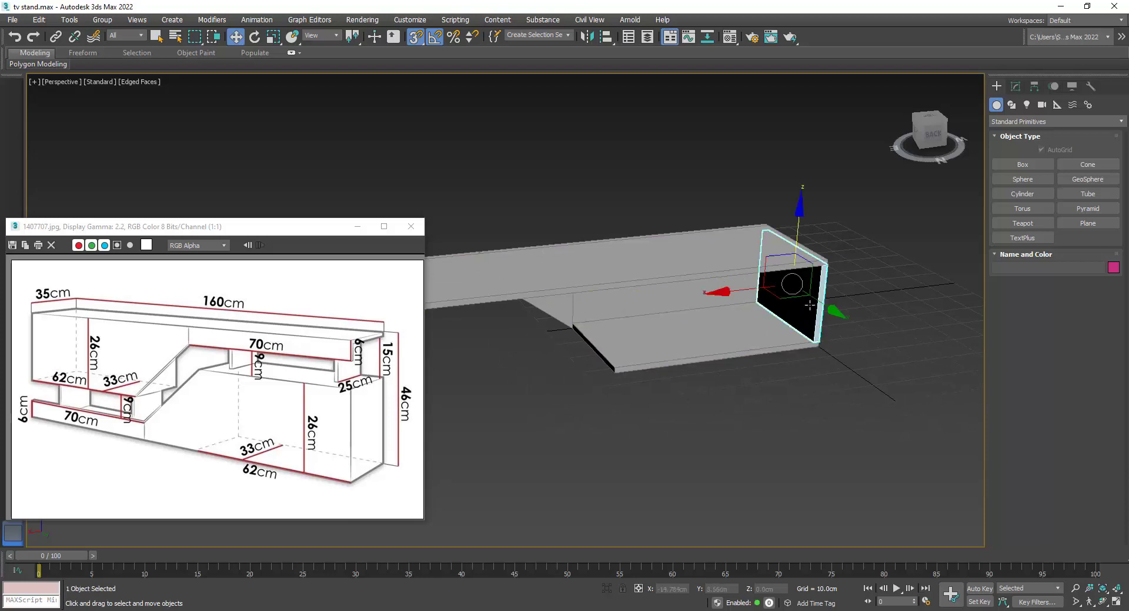
{"action": "right_click", "coordinate": [806, 343]}
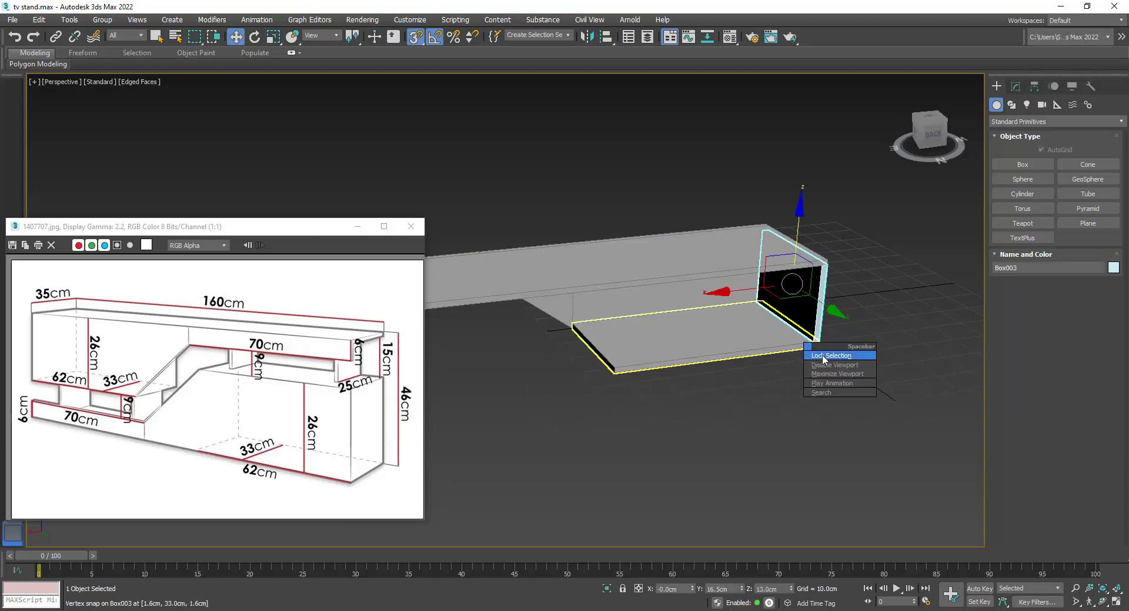
{"action": "left_click", "coordinate": [821, 358]}
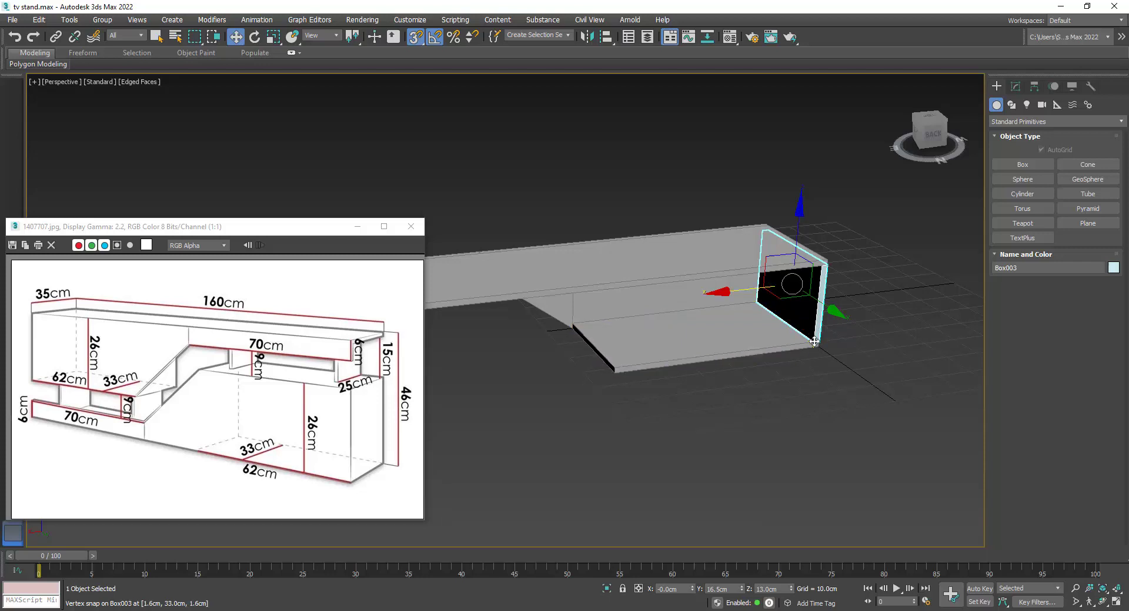
{"action": "left_click_drag", "start_coordinate": [813, 342], "coordinate": [651, 340], "text": "shift"}
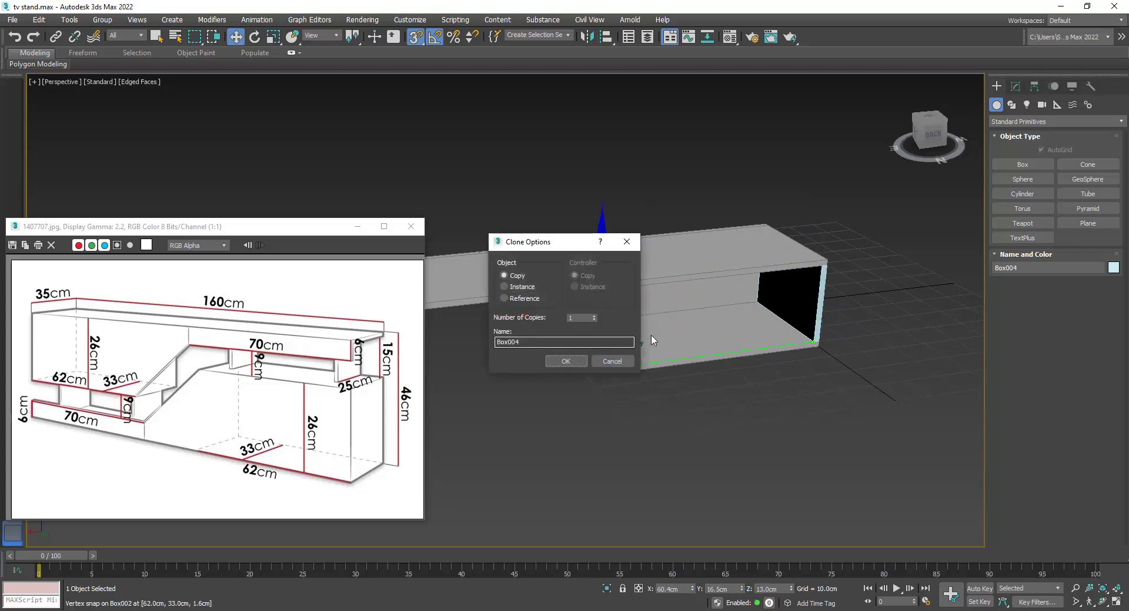
{"action": "left_click", "coordinate": [566, 361]}
{"action": "mouse_move", "coordinate": [569, 362]}
{"action": "middle_mouse_down", "text": "alt"}
{"action": "mouse_move", "coordinate": [773, 298]}
{"action": "mouse_move", "coordinate": [619, 355]}
{"action": "mouse_move", "coordinate": [679, 350]}
{"action": "mouse_move", "coordinate": [564, 277]}
{"action": "middle_mouse_up", "text": "alt"}
{"action": "left_click", "coordinate": [774, 298]}
{"action": "left_click", "coordinate": [565, 278]}
{"action": "scroll", "coordinate": [672, 326], "scroll_direction": "up", "scroll_amount": 5}
{"action": "scroll", "coordinate": [599, 334], "scroll_direction": "down", "scroll_amount": 3}
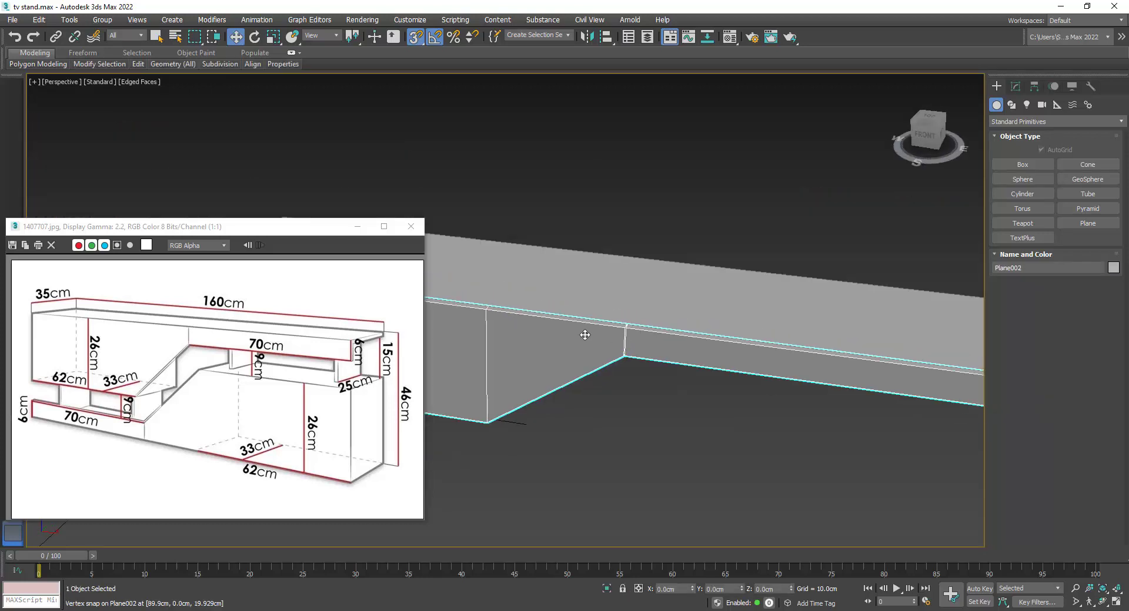
- Select all the shelf body's edges, then drop the right-hand and bottom-corner edges
{"action": "middle_click_drag", "start_coordinate": [581, 351], "coordinate": [577, 364], "text": "alt"}
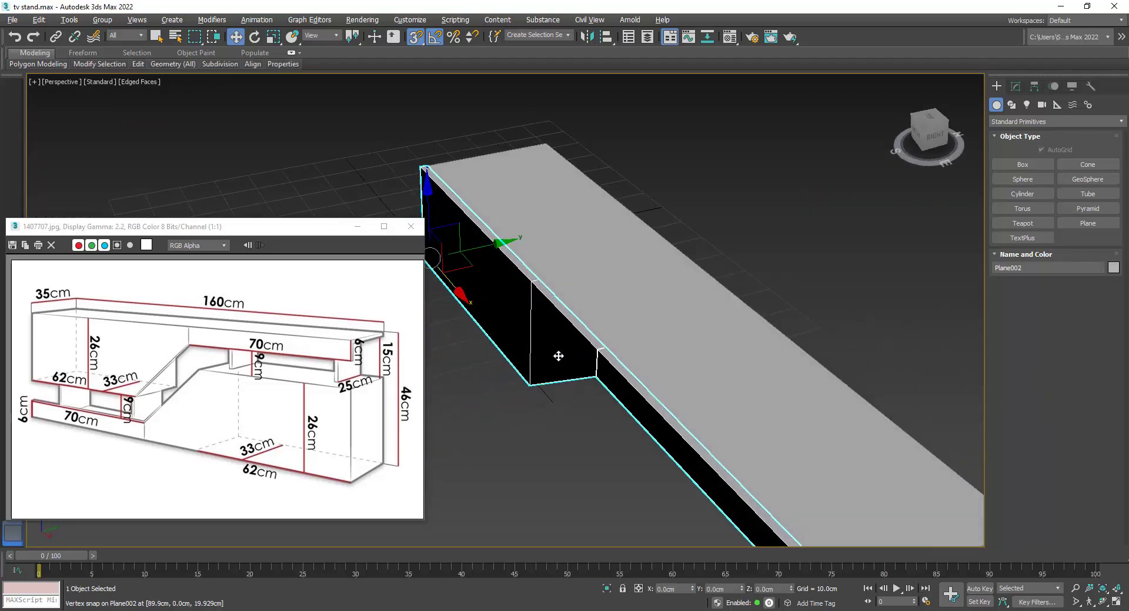
{"action": "left_click", "coordinate": [1015, 85]}
{"action": "left_click", "coordinate": [1044, 260]}
{"action": "mouse_move", "coordinate": [655, 334]}
{"action": "middle_mouse_down", "text": "alt"}
{"action": "mouse_move", "coordinate": [650, 309]}
{"action": "mouse_move", "coordinate": [644, 316]}
{"action": "middle_mouse_up", "text": "alt"}
{"action": "scroll", "coordinate": [668, 320], "scroll_direction": "down", "scroll_amount": 3}
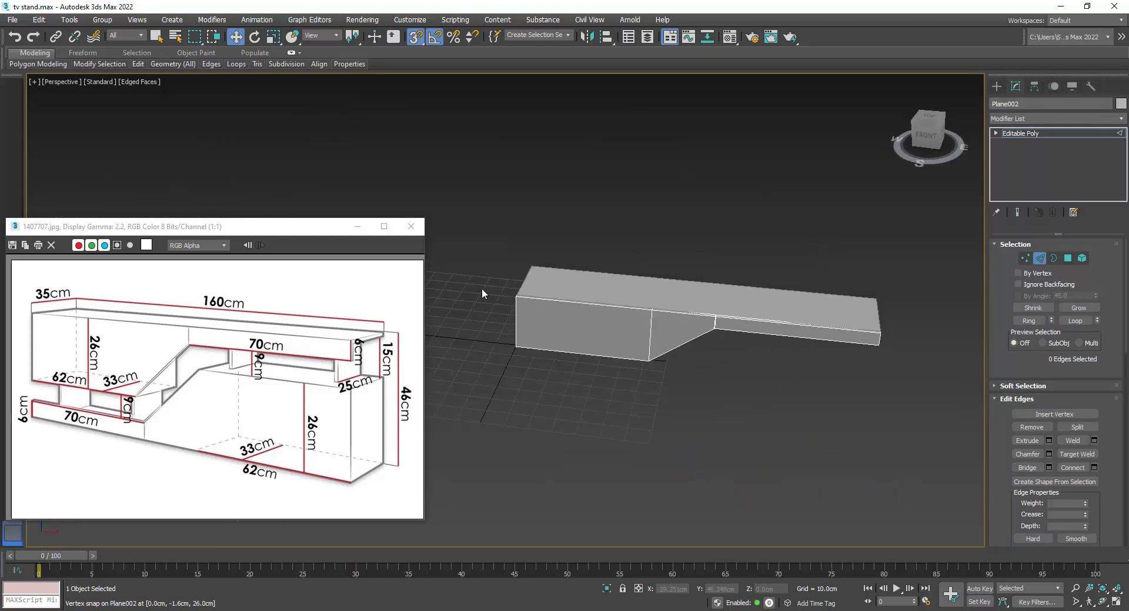
{"action": "left_click_drag", "start_coordinate": [710, 431], "coordinate": [729, 436]}
{"action": "scroll", "coordinate": [729, 437], "scroll_direction": "up", "scroll_amount": 5}
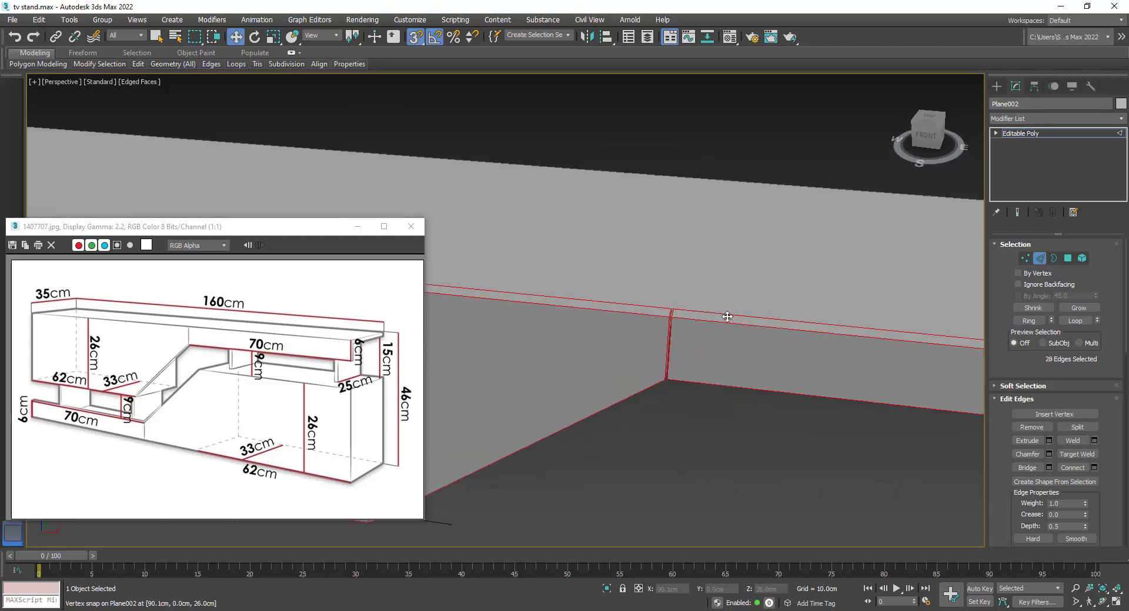
{"action": "scroll", "coordinate": [678, 295], "scroll_direction": "up", "scroll_amount": 2}
{"action": "left_click_drag", "start_coordinate": [672, 271], "coordinate": [629, 336], "text": "alt"}
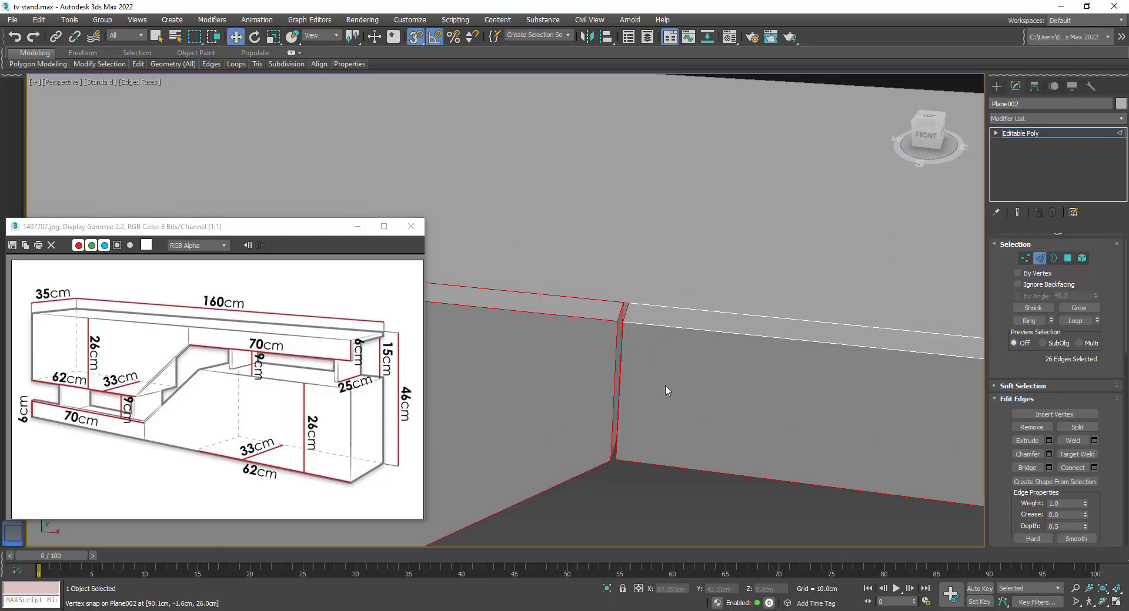
{"action": "left_click_drag", "start_coordinate": [685, 450], "coordinate": [615, 454], "text": "alt"}
{"action": "middle_click_drag", "start_coordinate": [615, 455], "coordinate": [650, 427], "text": "alt"}
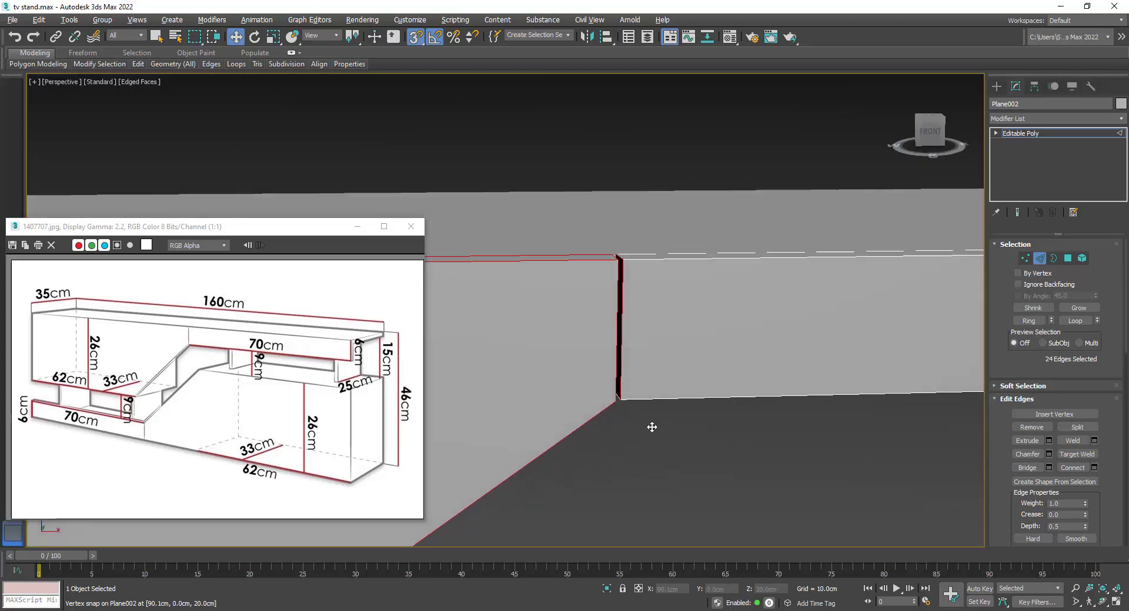
- Deselect the remaining inner edges, leaving only the 16 outer border edges
{"action": "mouse_move", "coordinate": [672, 217]}
{"action": "left_mouse_down"}
{"action": "mouse_move", "coordinate": [633, 272]}
{"action": "mouse_move", "coordinate": [609, 274]}
{"action": "left_mouse_up"}
{"action": "scroll", "coordinate": [633, 271], "scroll_direction": "up", "scroll_amount": 3}
{"action": "mouse_move", "coordinate": [609, 274]}
{"action": "middle_mouse_down", "text": "alt"}
{"action": "mouse_move", "coordinate": [686, 262]}
{"action": "mouse_move", "coordinate": [682, 283]}
{"action": "middle_mouse_up", "text": "alt"}
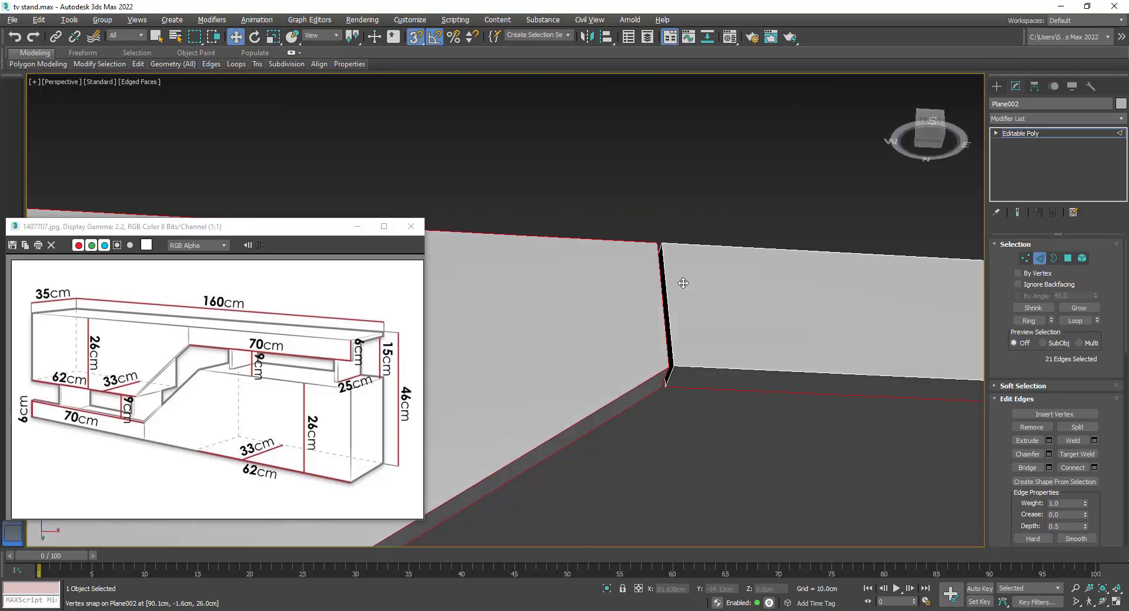
{"action": "left_click_drag", "start_coordinate": [686, 357], "coordinate": [687, 357], "text": "alt"}
{"action": "scroll", "coordinate": [687, 357], "scroll_direction": "down", "scroll_amount": 3}
{"action": "mouse_move", "coordinate": [687, 357]}
{"action": "middle_mouse_down", "text": "alt"}
{"action": "mouse_move", "coordinate": [751, 316]}
{"action": "mouse_move", "coordinate": [629, 323]}
{"action": "middle_mouse_up", "text": "alt"}
{"action": "scroll", "coordinate": [668, 332], "scroll_direction": "up", "scroll_amount": 3}
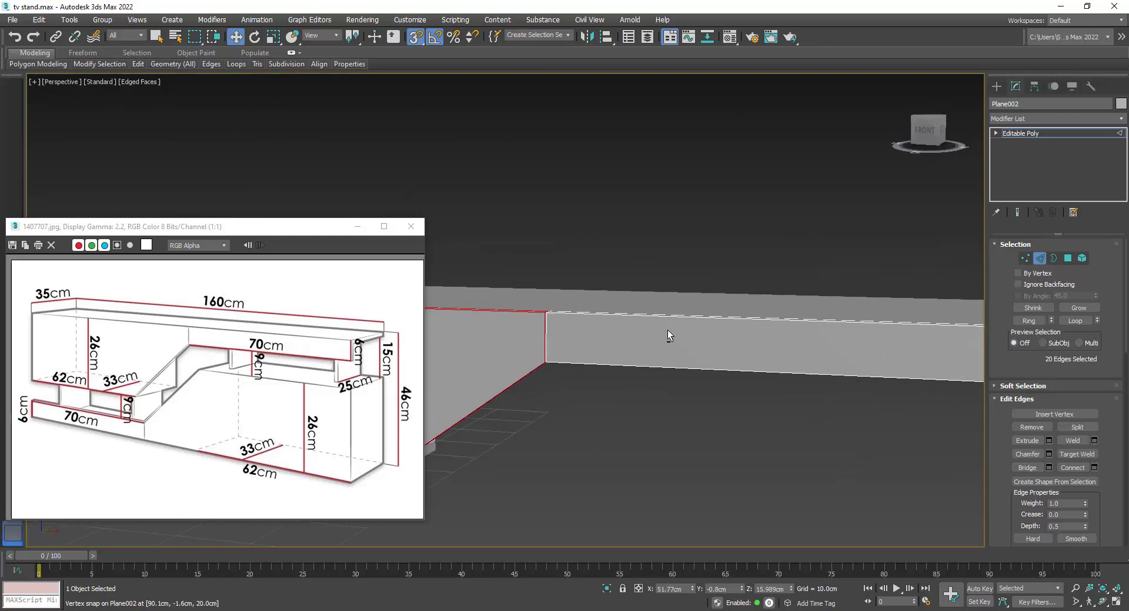
{"action": "scroll", "coordinate": [673, 365], "scroll_direction": "up", "scroll_amount": 2}
{"action": "middle_click_drag", "start_coordinate": [673, 366], "coordinate": [668, 357], "text": "alt"}
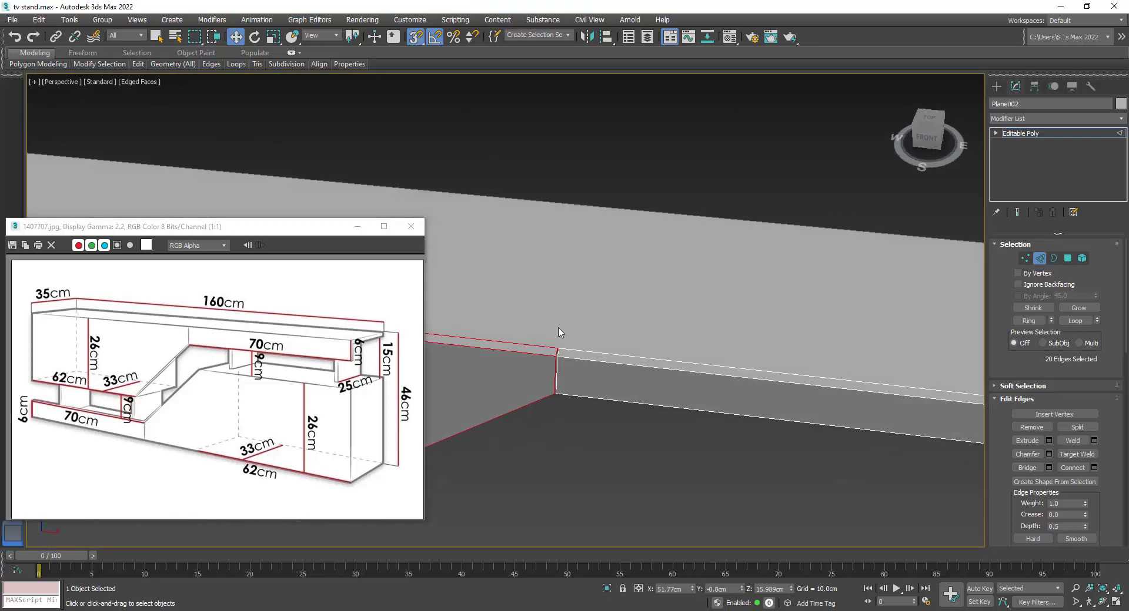
{"action": "left_click", "coordinate": [357, 226]}
{"action": "mouse_move", "coordinate": [493, 335]}
{"action": "middle_mouse_down"}
{"action": "mouse_move", "coordinate": [509, 313]}
{"action": "mouse_move", "coordinate": [496, 305]}
{"action": "middle_mouse_up"}
{"action": "left_click", "coordinate": [482, 295], "text": "alt"}
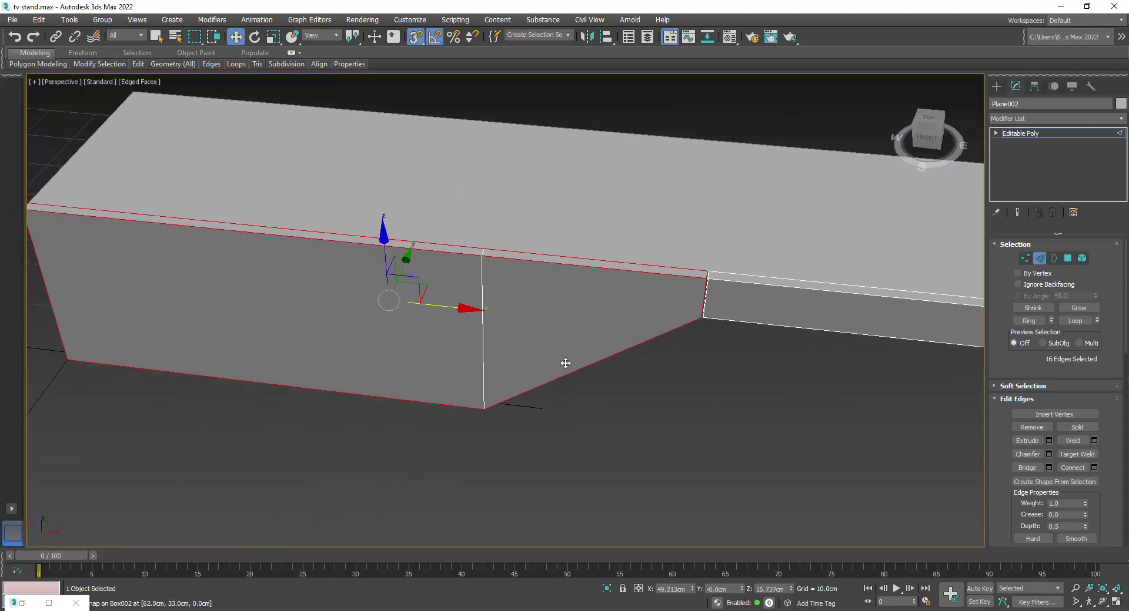
{"action": "scroll", "coordinate": [460, 321], "scroll_direction": "up", "scroll_amount": 3}
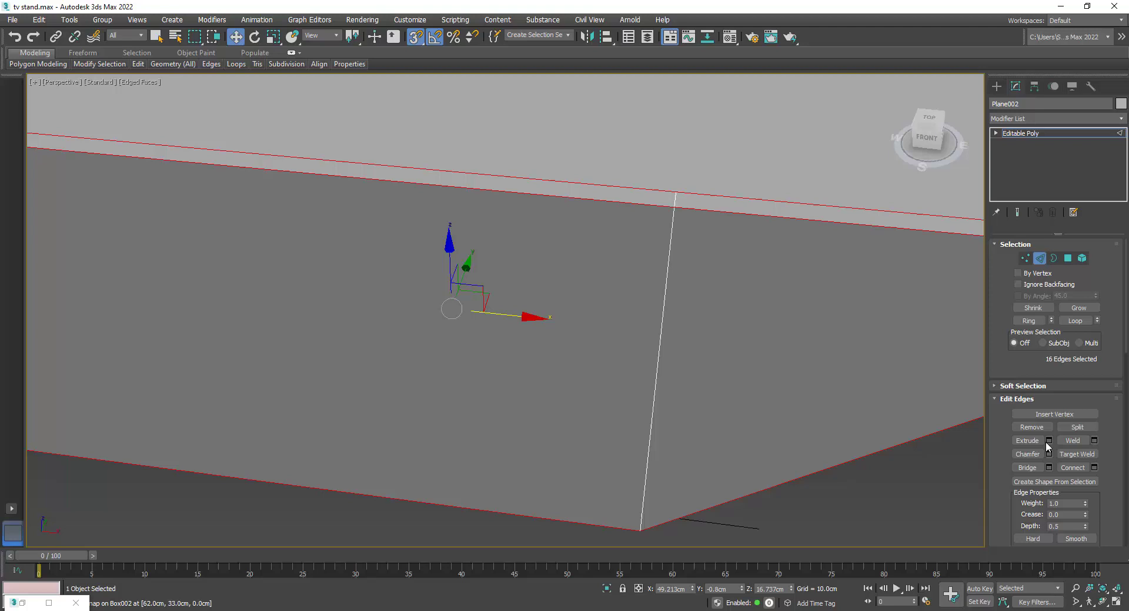
{"action": "middle_click_drag", "start_coordinate": [771, 243], "coordinate": [630, 265]}
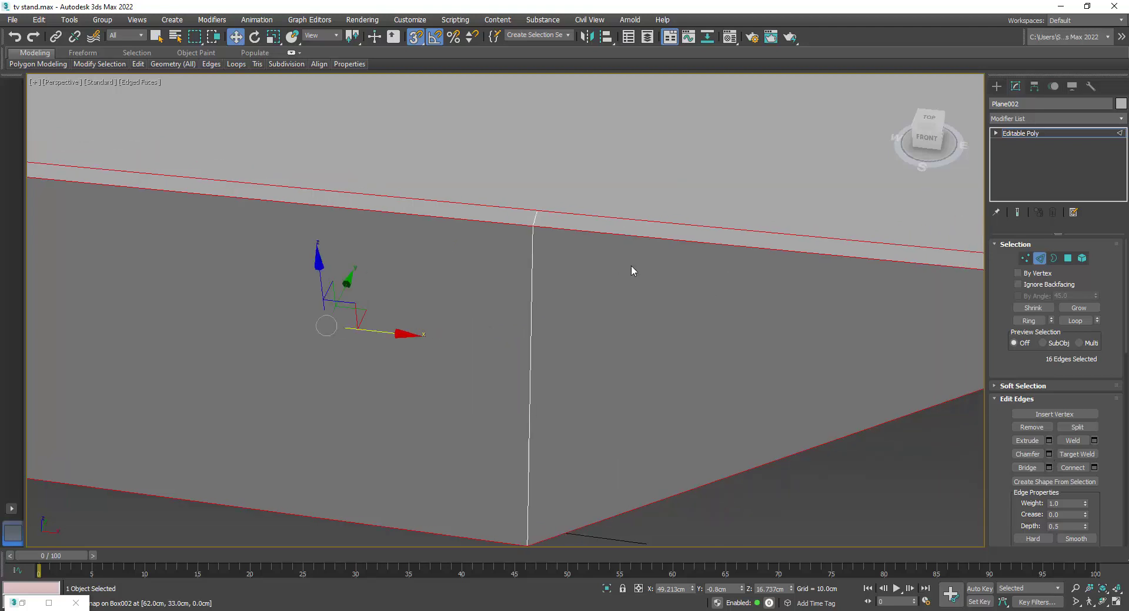
{"action": "left_click", "coordinate": [1036, 119]}
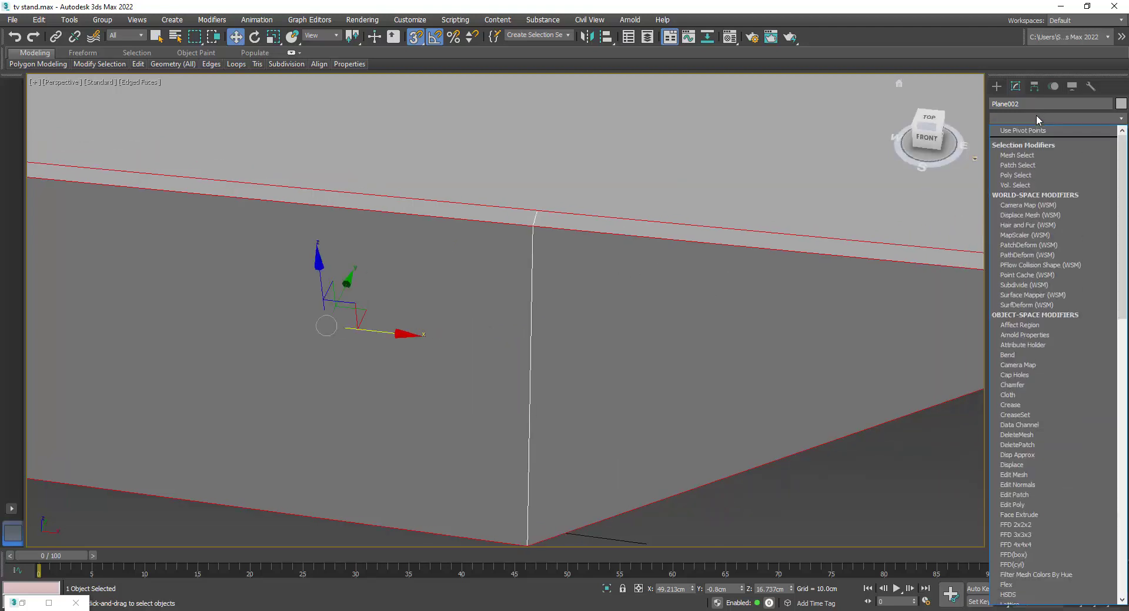
{"action": "type", "text": "c"}
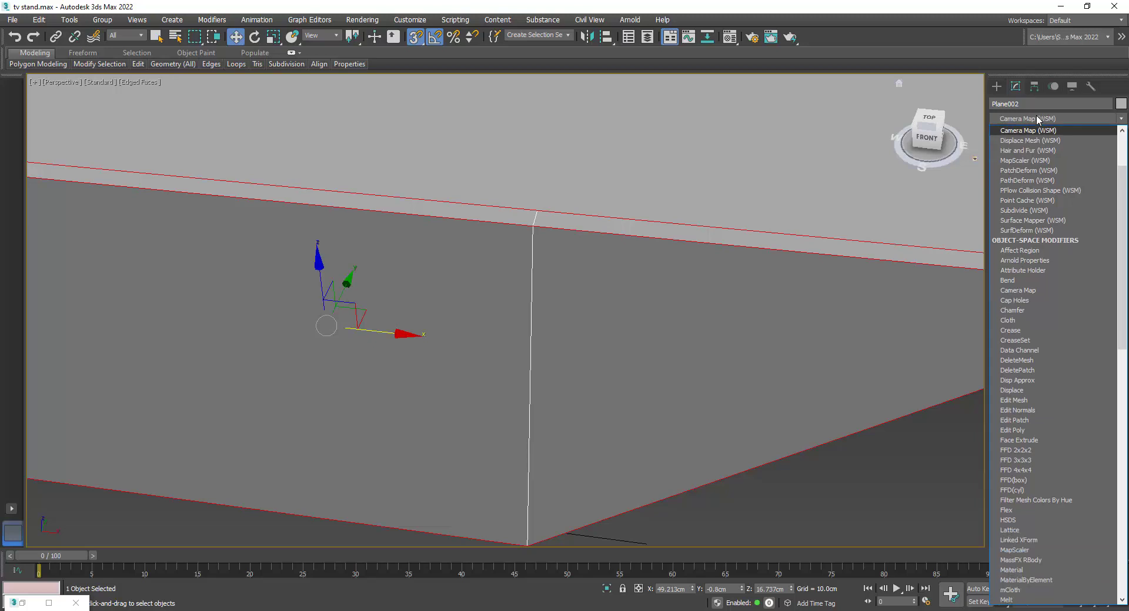
- Add a Chamfer modifier with Uniform mitering, 0.15 cm amount and 0 segments
{"action": "left_click", "coordinate": [1012, 310]}
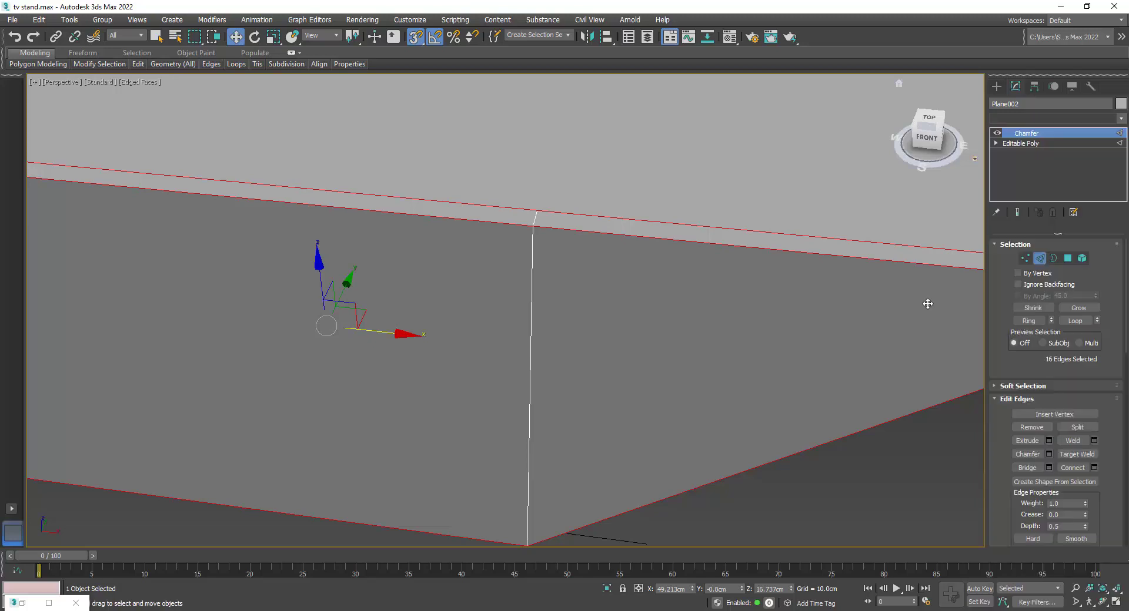
{"action": "scroll", "coordinate": [594, 300], "scroll_direction": "down", "scroll_amount": 2}
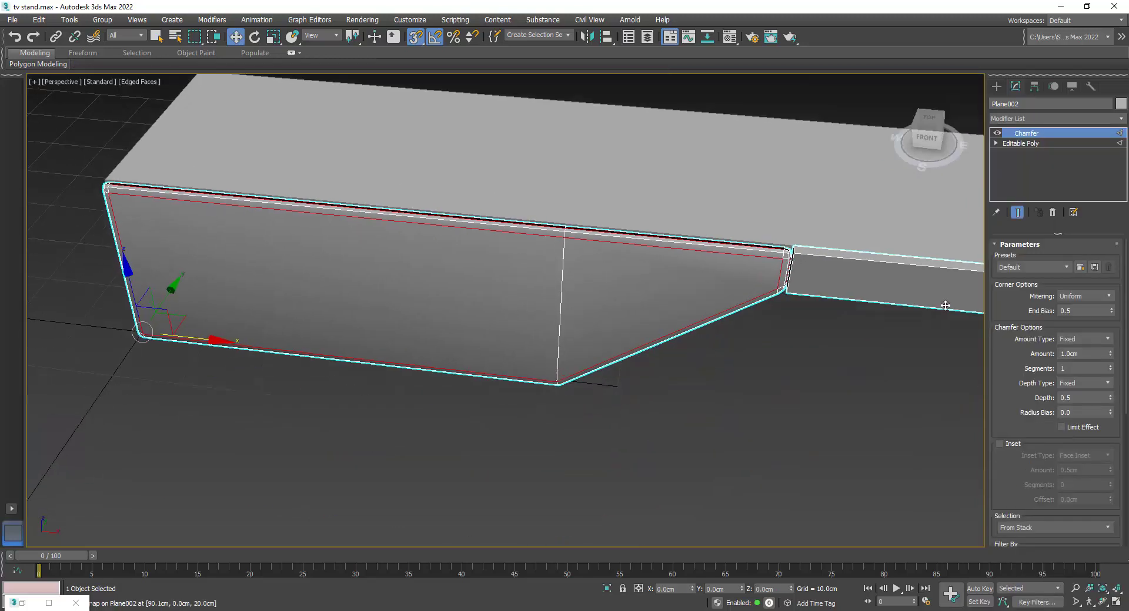
{"action": "left_click", "coordinate": [1081, 297]}
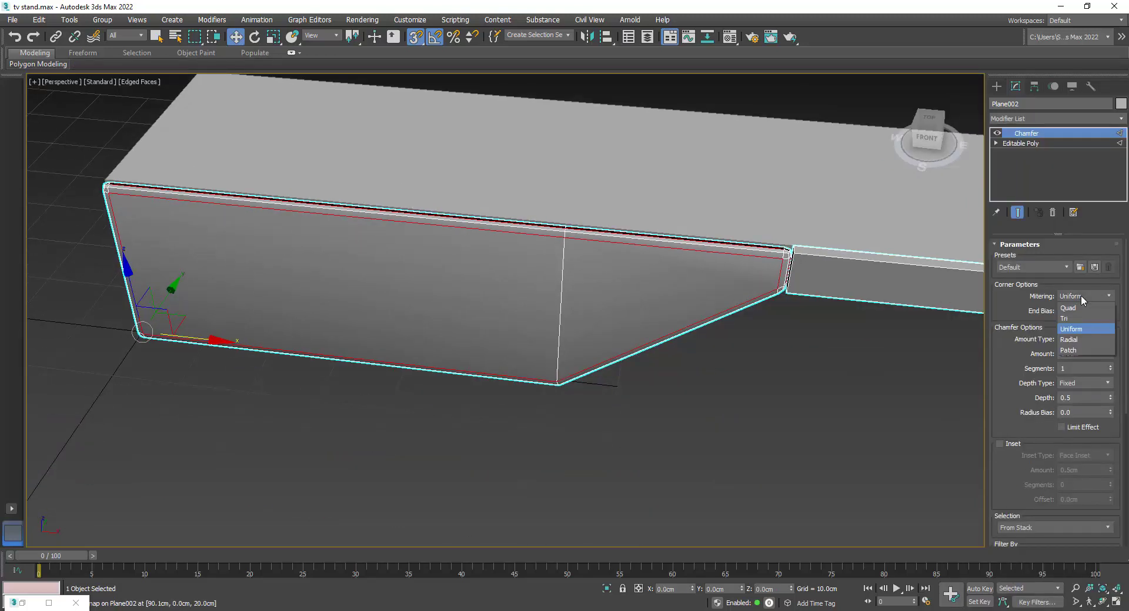
{"action": "left_click", "coordinate": [1081, 329]}
{"action": "left_click", "coordinate": [1081, 353]}
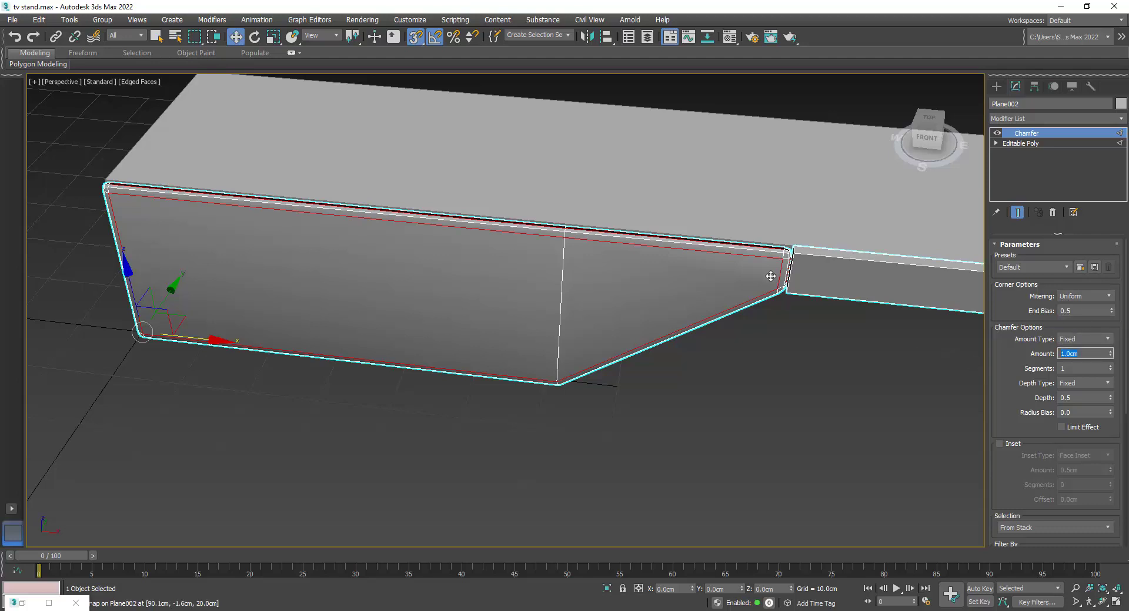
{"action": "scroll", "coordinate": [775, 262], "scroll_direction": "up", "scroll_amount": 2}
{"action": "type", "text": ".1"}
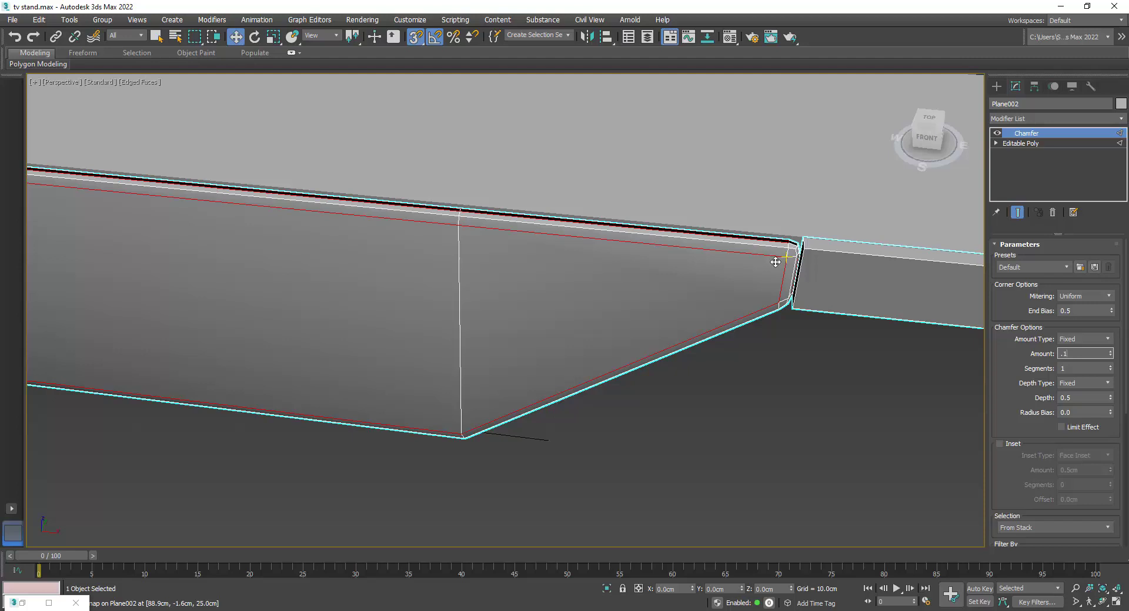
{"action": "key", "text": "Return"}
{"action": "scroll", "coordinate": [776, 259], "scroll_direction": "up", "scroll_amount": 2}
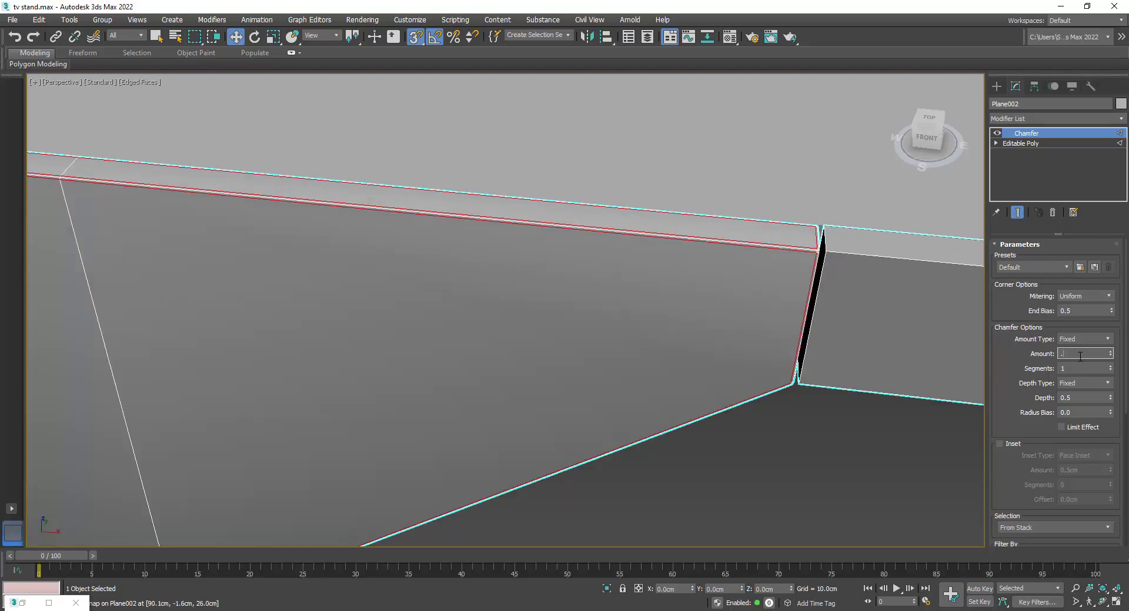
{"action": "type", "text": ".15"}
{"action": "key", "text": "Return"}
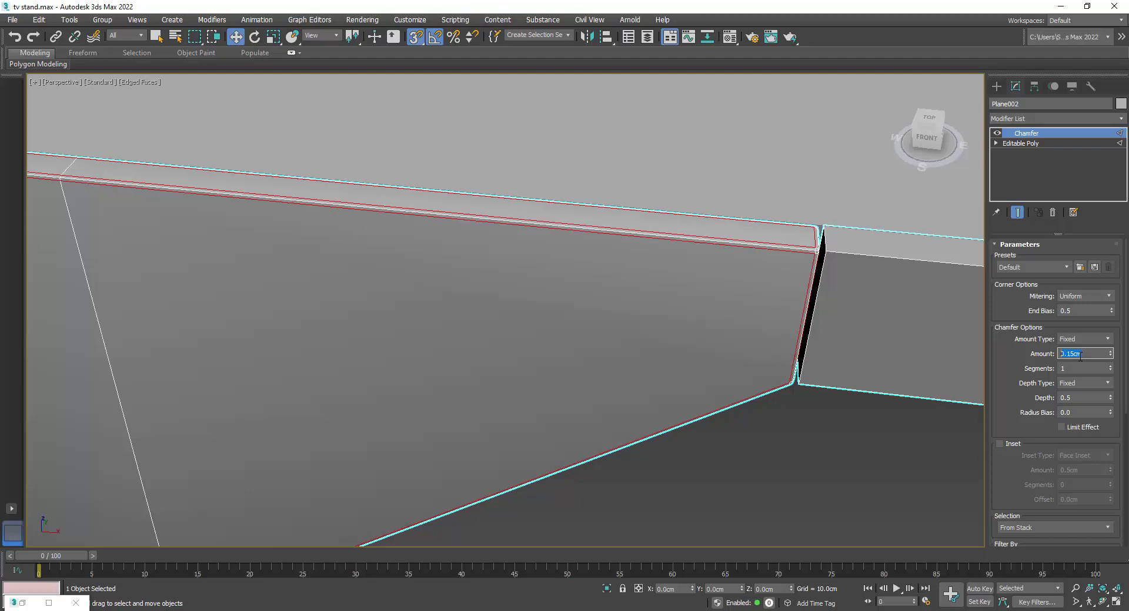
{"action": "left_click", "coordinate": [1110, 372]}
{"action": "scroll", "coordinate": [745, 382], "scroll_direction": "down", "scroll_amount": 2}
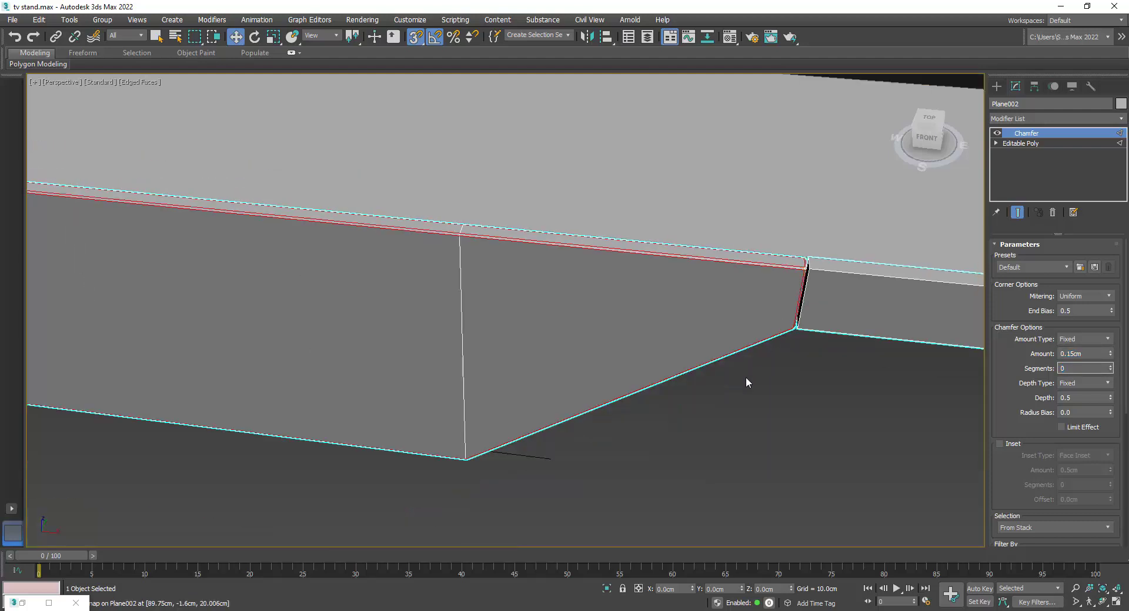
{"action": "scroll", "coordinate": [732, 361], "scroll_direction": "down", "scroll_amount": 3}
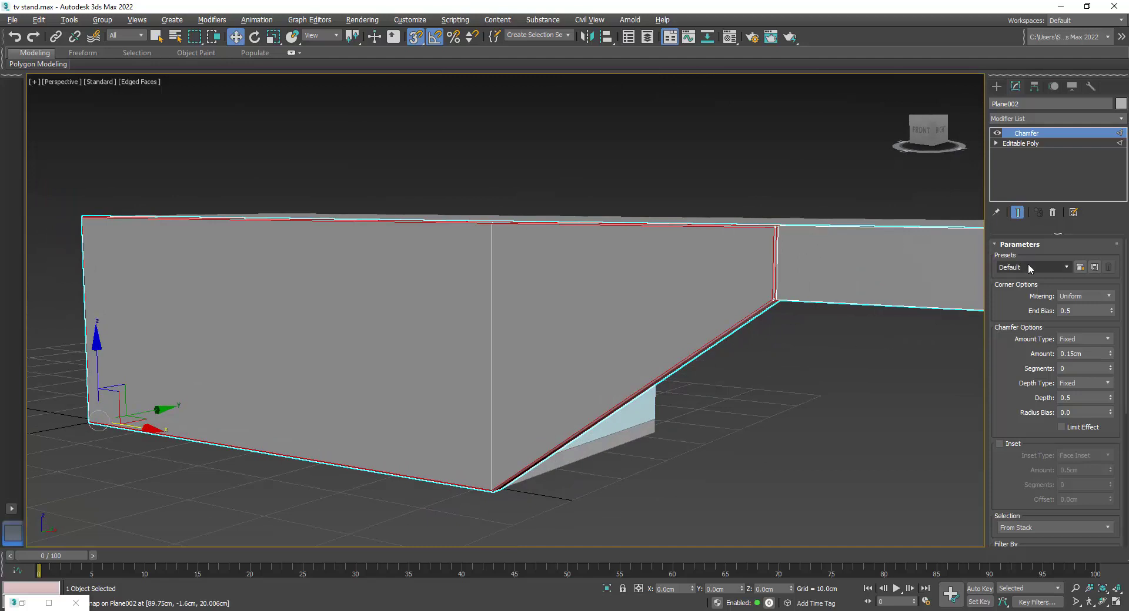
- Collapse the Chamfer modifier into the Editable Poly
{"action": "right_click", "coordinate": [1035, 136]}
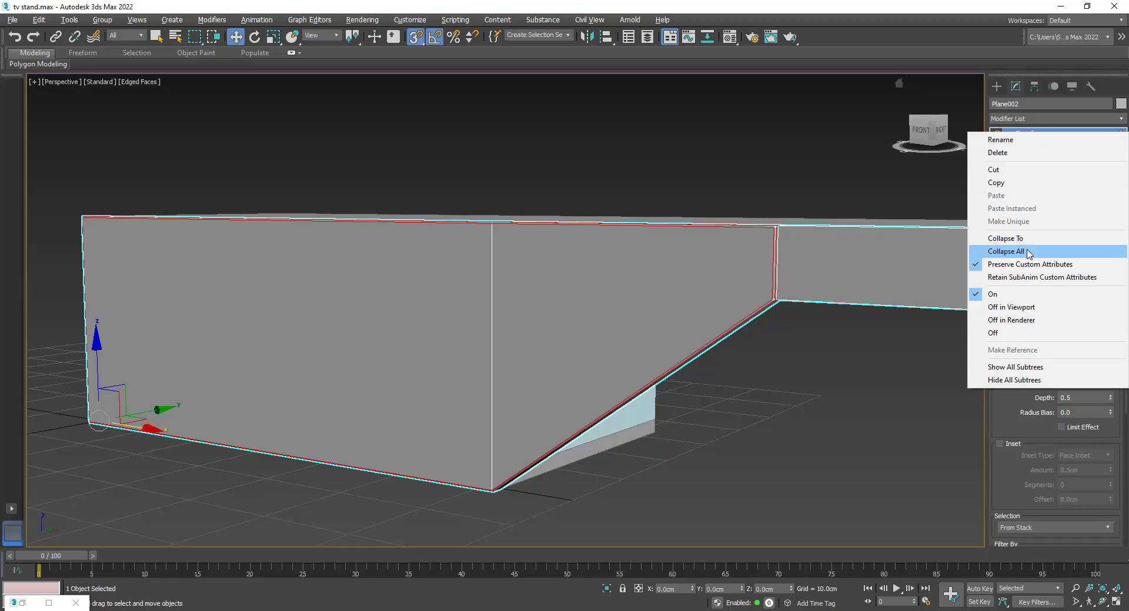
{"action": "left_click", "coordinate": [1027, 253]}
{"action": "left_click", "coordinate": [609, 346]}
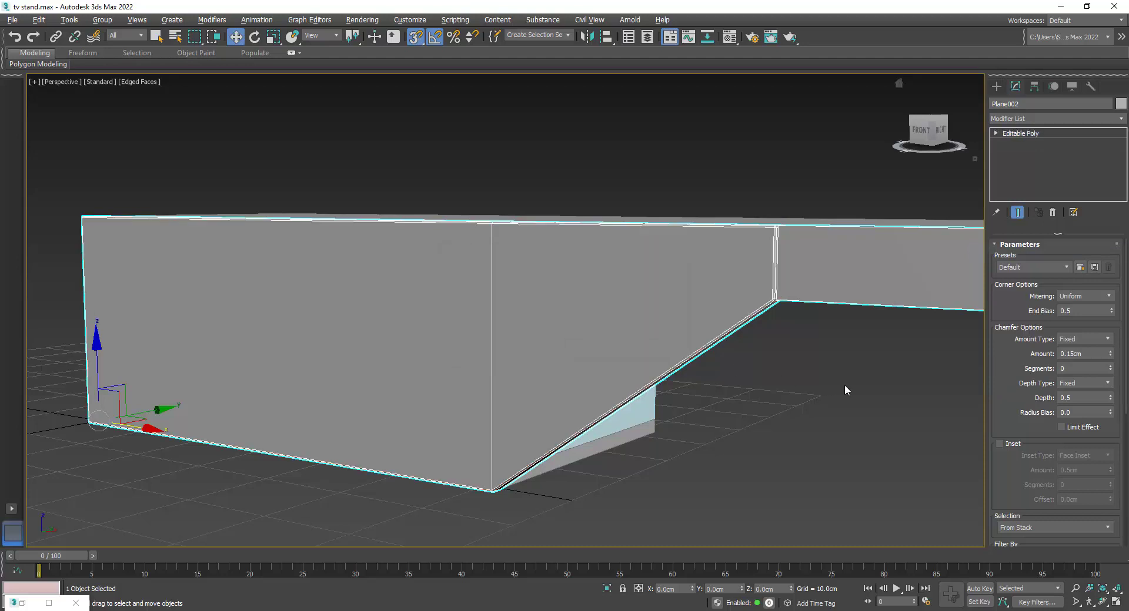
- Select the shelf body, glancing at the reference image
{"action": "left_click", "coordinate": [858, 357]}
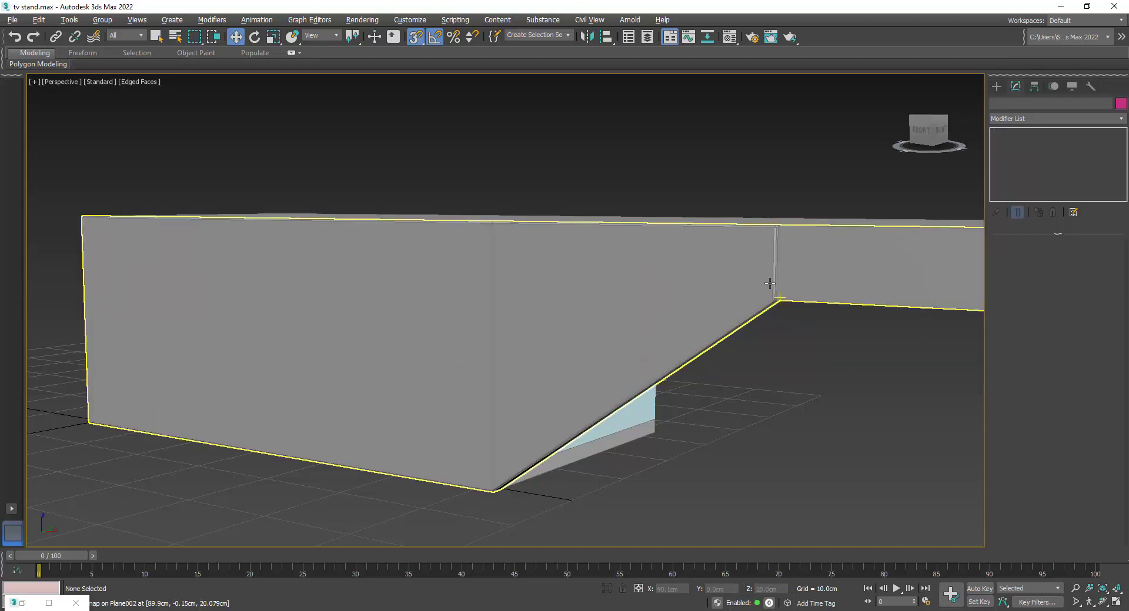
{"action": "scroll", "coordinate": [697, 382], "scroll_direction": "down", "scroll_amount": 3}
{"action": "mouse_move", "coordinate": [697, 382]}
{"action": "middle_mouse_down", "text": "alt"}
{"action": "mouse_move", "coordinate": [697, 410]}
{"action": "mouse_move", "coordinate": [713, 395]}
{"action": "middle_mouse_up", "text": "alt"}
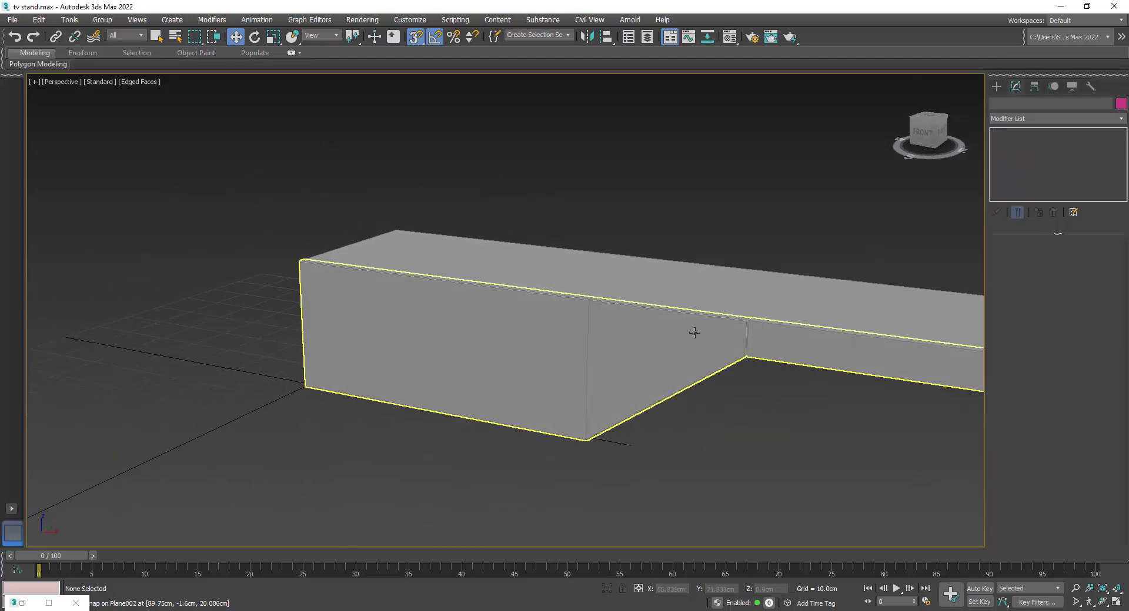
{"action": "left_click", "coordinate": [695, 331]}
{"action": "mouse_move", "coordinate": [695, 331]}
{"action": "middle_mouse_down", "text": "alt"}
{"action": "mouse_move", "coordinate": [631, 350]}
{"action": "mouse_move", "coordinate": [654, 360]}
{"action": "mouse_move", "coordinate": [697, 352]}
{"action": "mouse_move", "coordinate": [725, 382]}
{"action": "mouse_move", "coordinate": [670, 327]}
{"action": "middle_mouse_up", "text": "alt"}
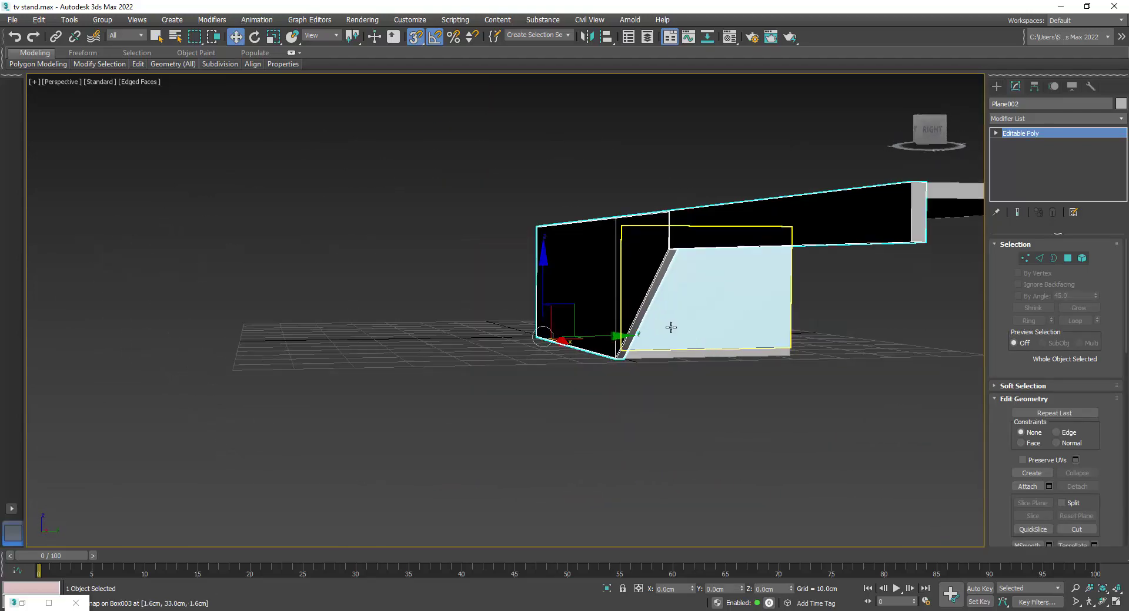
{"action": "left_click", "coordinate": [50, 604]}
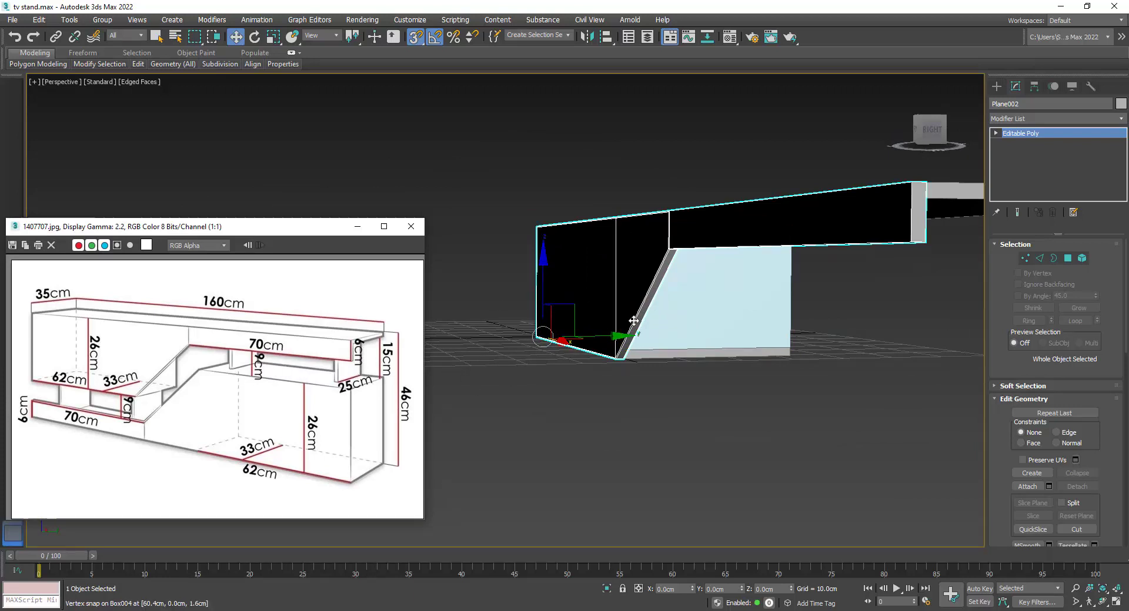
{"action": "left_click", "coordinate": [358, 227]}
{"action": "mouse_move", "coordinate": [494, 343]}
{"action": "middle_mouse_down", "text": "alt"}
{"action": "mouse_move", "coordinate": [560, 333]}
{"action": "mouse_move", "coordinate": [588, 283]}
{"action": "middle_mouse_up", "text": "alt"}
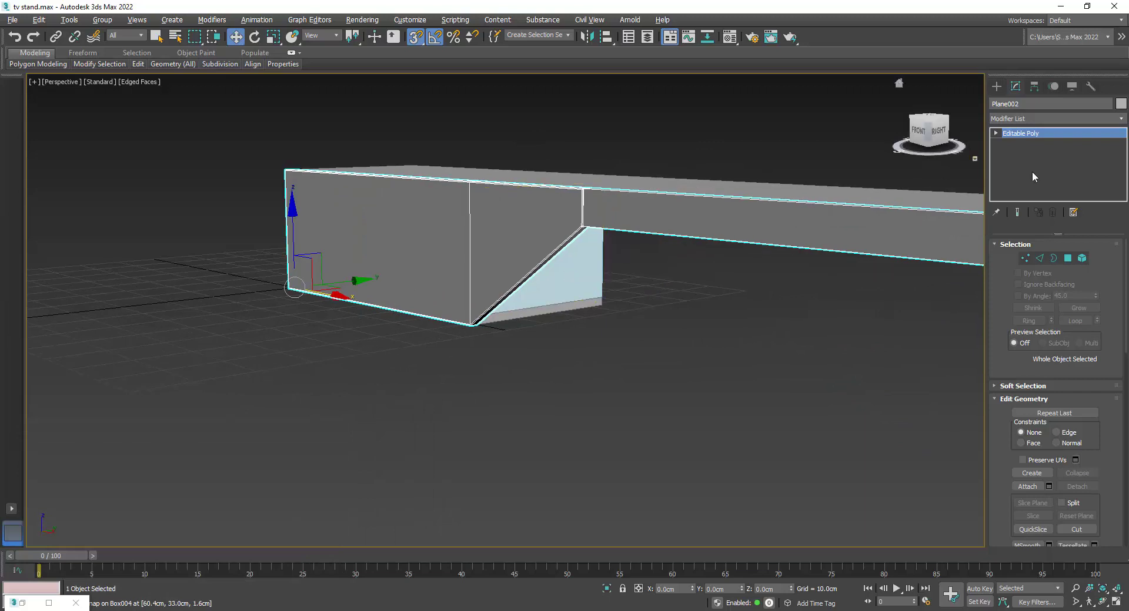
- Attach the light-blue triangular panel to the body and inspect the result
{"action": "left_click", "coordinate": [1028, 486]}
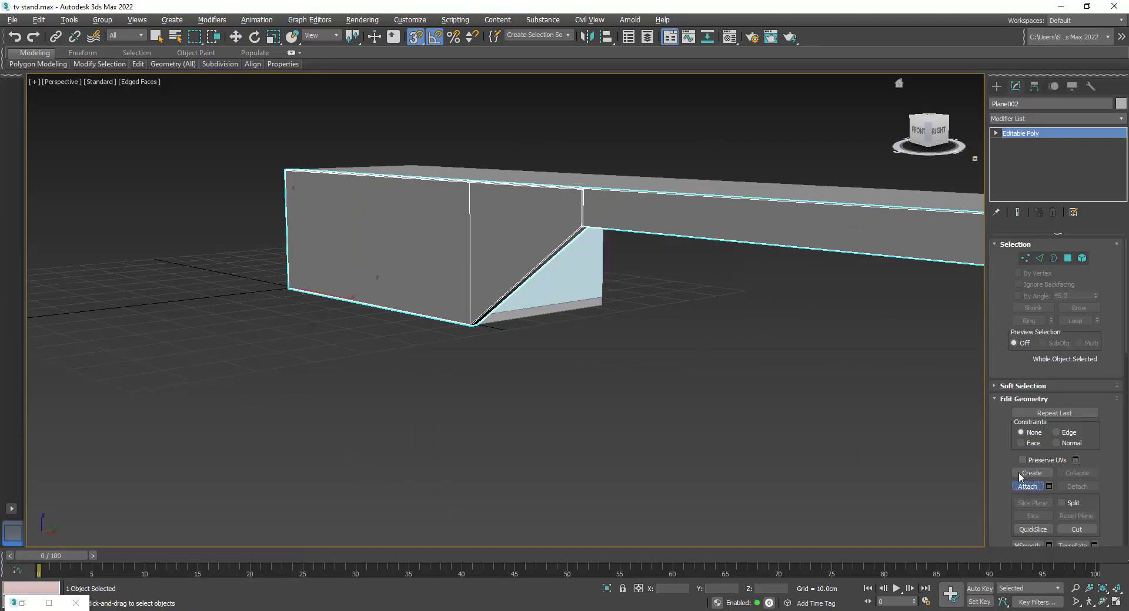
{"action": "left_click", "coordinate": [592, 275]}
{"action": "mouse_move", "coordinate": [573, 318]}
{"action": "middle_mouse_down", "text": "alt"}
{"action": "mouse_move", "coordinate": [547, 308]}
{"action": "mouse_move", "coordinate": [648, 310]}
{"action": "middle_mouse_up", "text": "alt"}
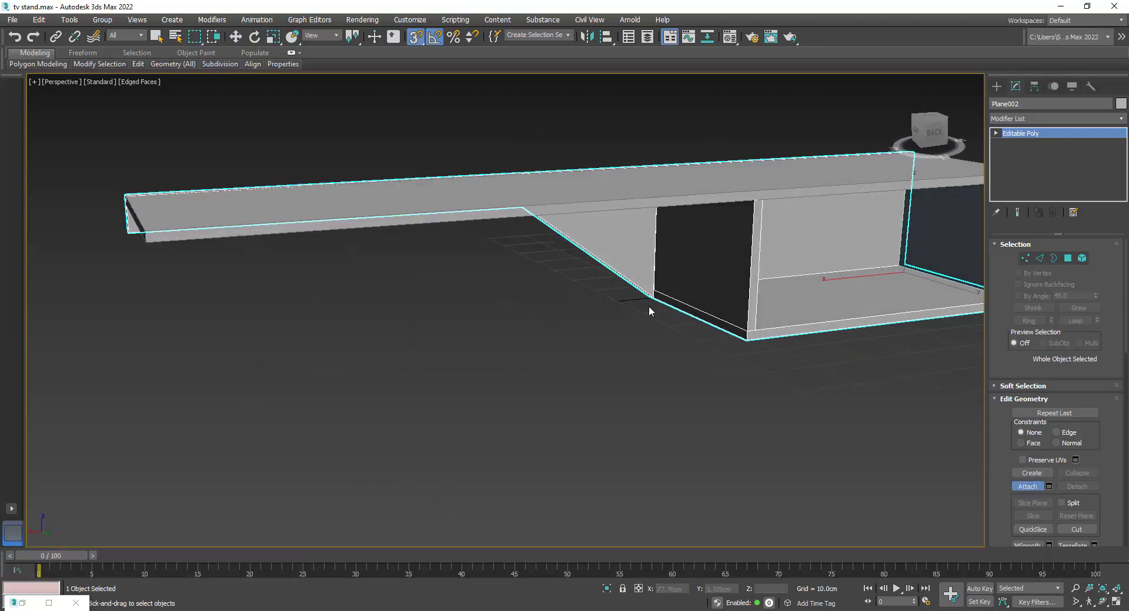
{"action": "middle_click_drag", "start_coordinate": [903, 258], "coordinate": [749, 214], "text": "alt"}
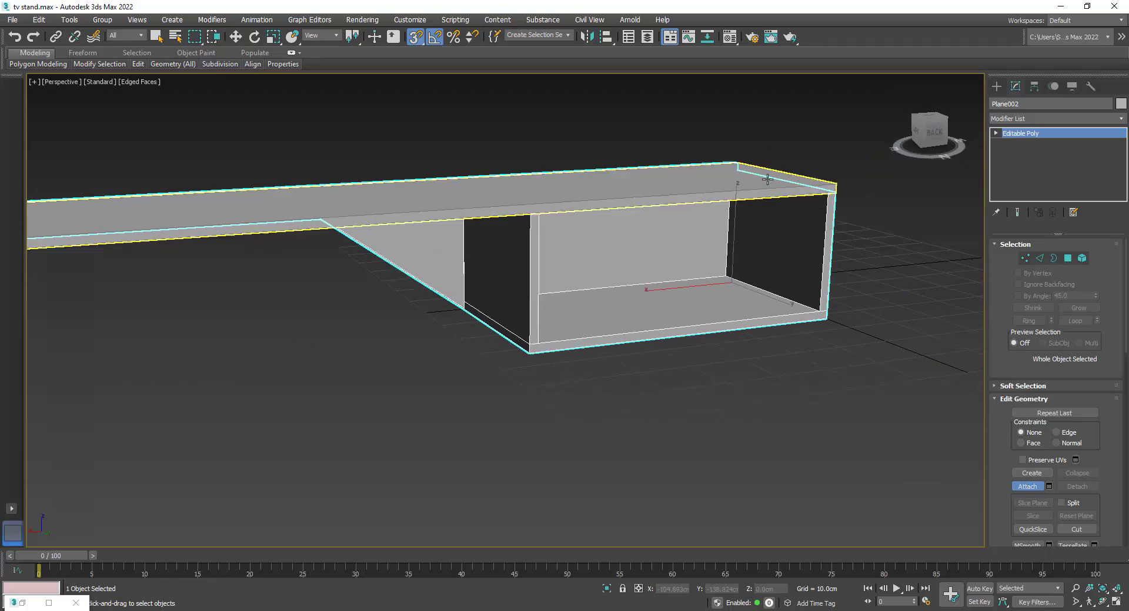
{"action": "scroll", "coordinate": [623, 223], "scroll_direction": "down", "scroll_amount": 3}
{"action": "key", "text": "w"}
{"action": "mouse_move", "coordinate": [602, 247]}
{"action": "middle_mouse_down", "text": "alt"}
{"action": "mouse_move", "coordinate": [539, 244]}
{"action": "mouse_move", "coordinate": [553, 253]}
{"action": "middle_mouse_up", "text": "alt"}
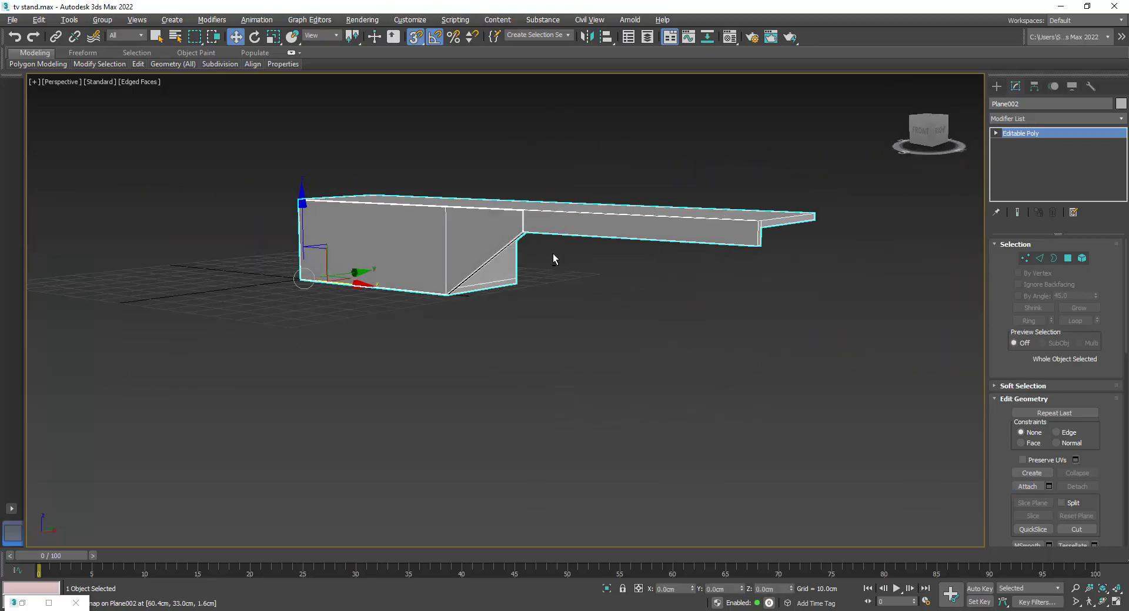
- Create a mirrored instance of the shelf body across the ZX plane
{"action": "left_click", "coordinate": [589, 36]}
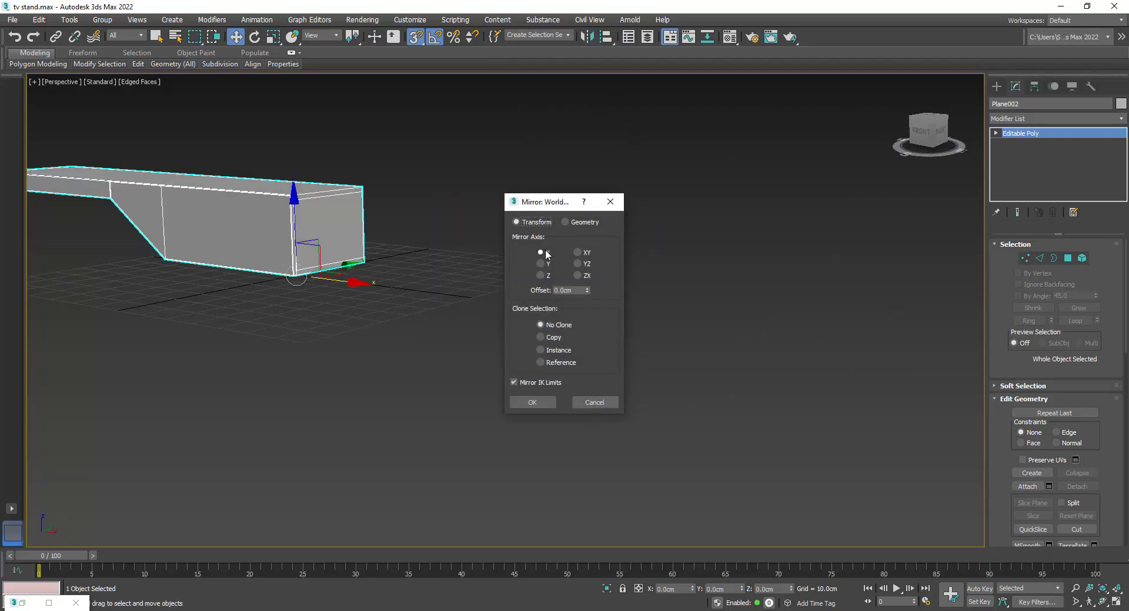
{"action": "left_click", "coordinate": [547, 350]}
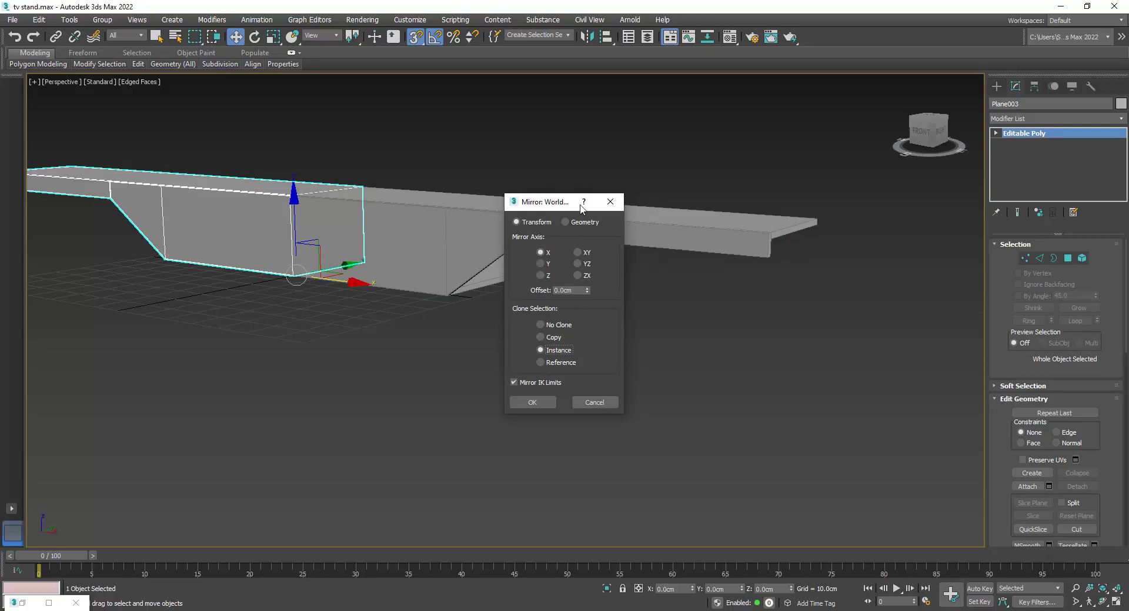
{"action": "left_click_drag", "start_coordinate": [561, 204], "coordinate": [659, 194]}
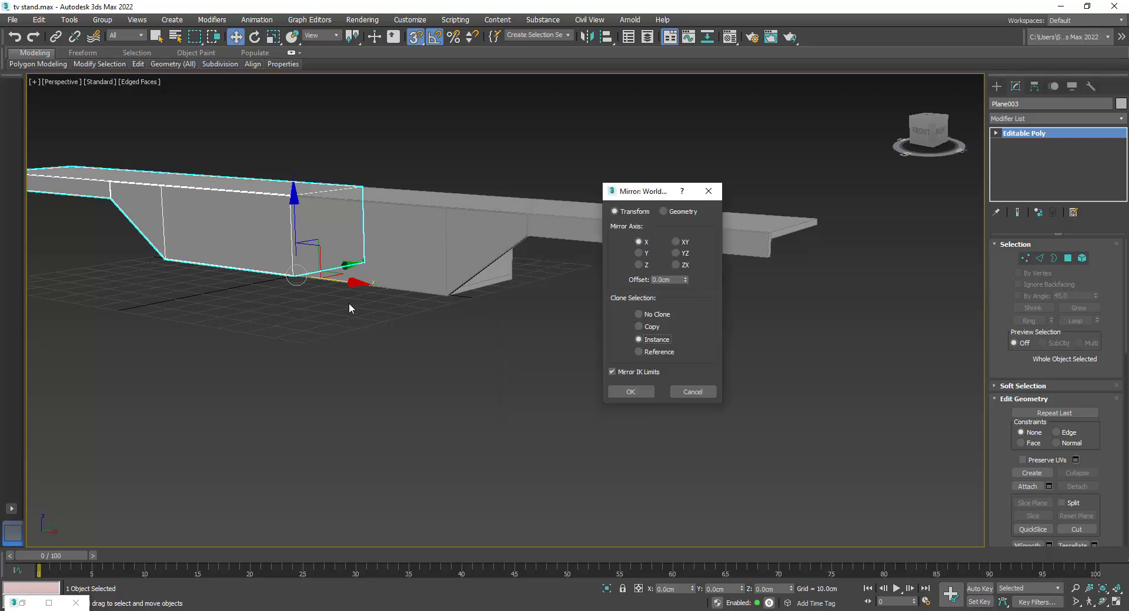
{"action": "left_click", "coordinate": [676, 265]}
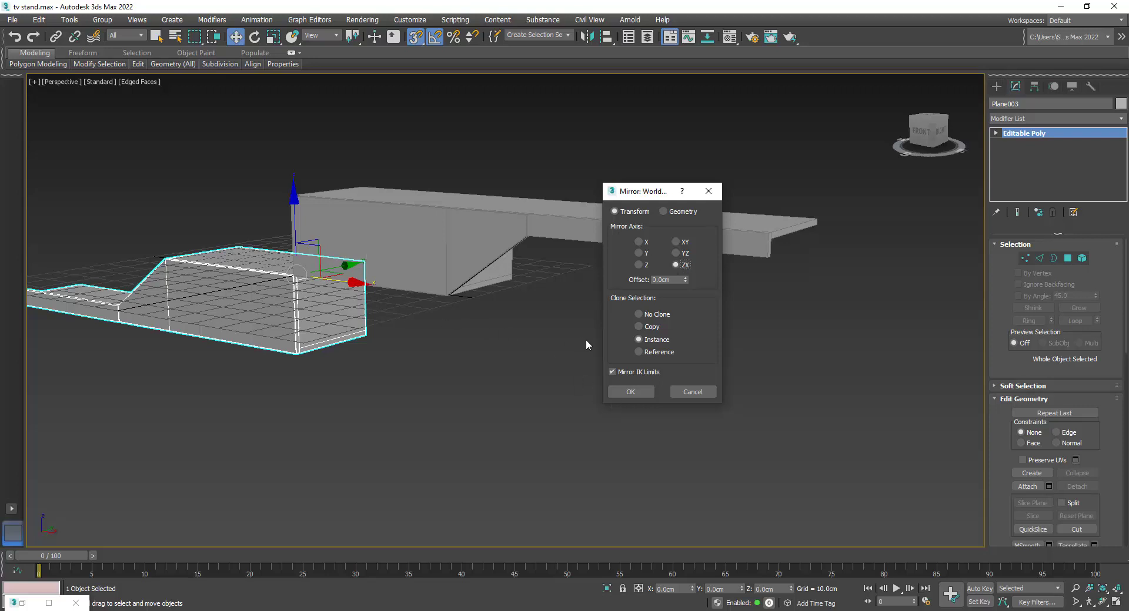
{"action": "left_click", "coordinate": [630, 393]}
- Snap the lower body's end into line with the upper body's end
{"action": "middle_click_drag", "start_coordinate": [295, 304], "coordinate": [418, 300]}
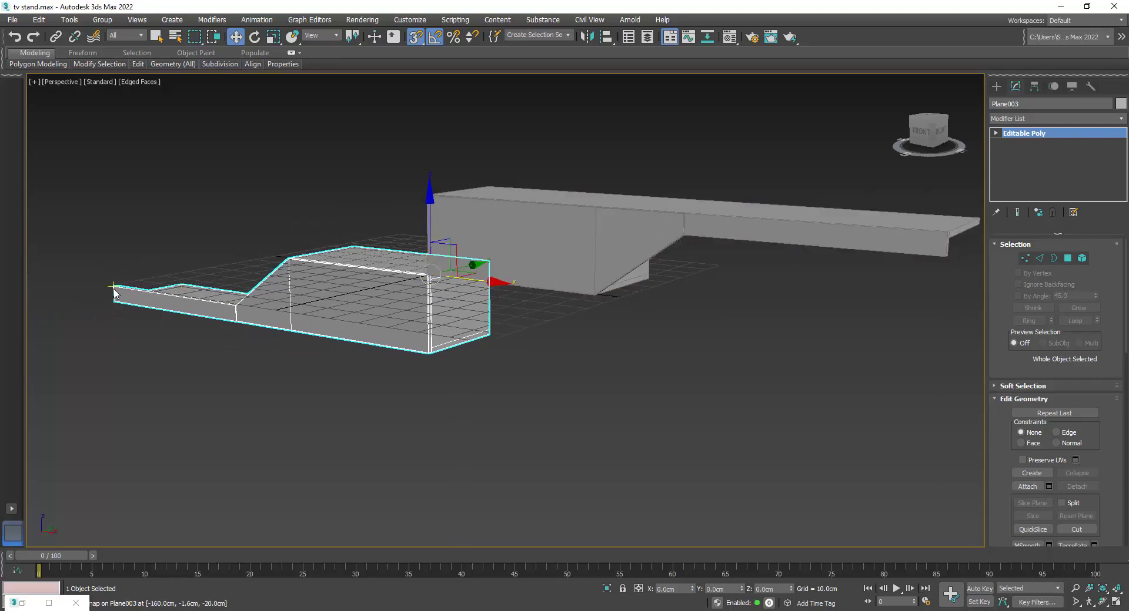
{"action": "left_click_drag", "start_coordinate": [114, 292], "coordinate": [423, 291]}
{"action": "middle_click_drag", "start_coordinate": [516, 317], "coordinate": [311, 317]}
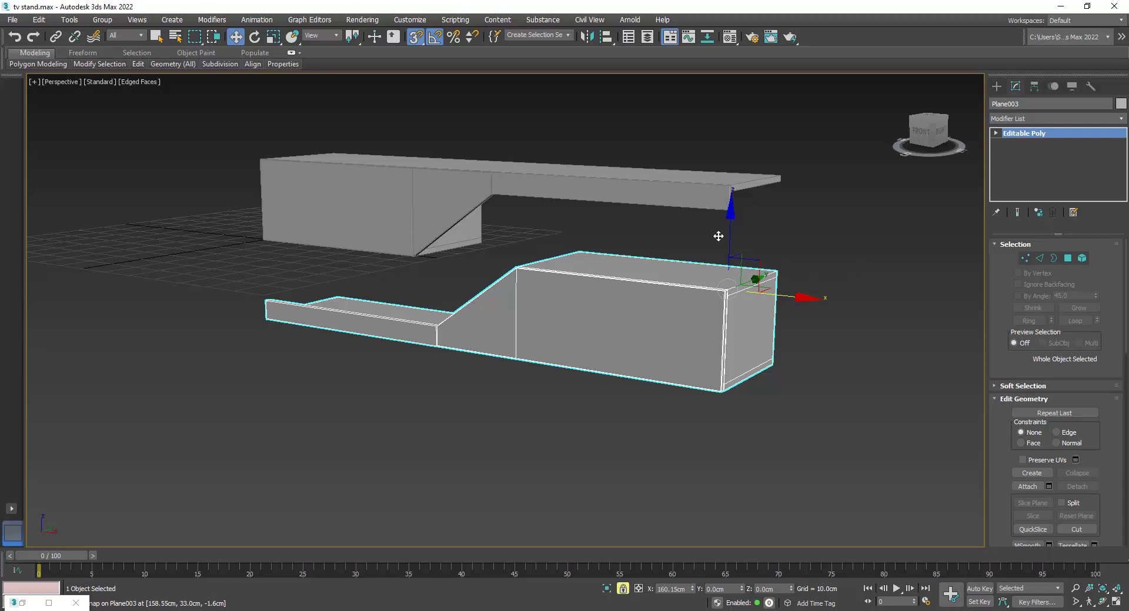
- Restore the reference drawing, unlock the selection and raise the lower body to the upper body
{"action": "left_click", "coordinate": [13, 603]}
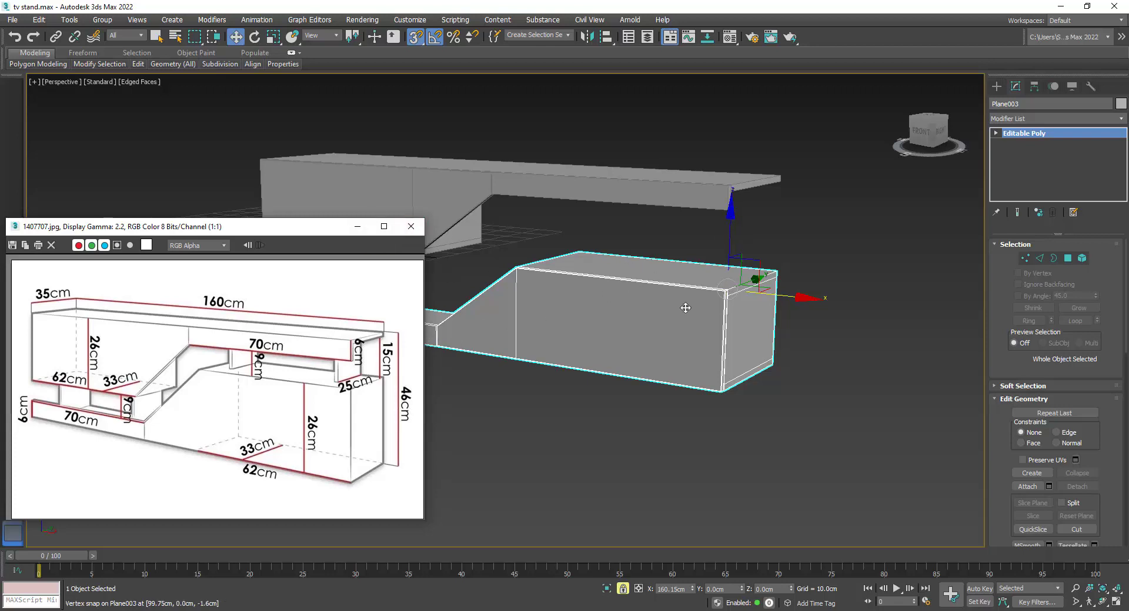
{"action": "left_click", "coordinate": [623, 588]}
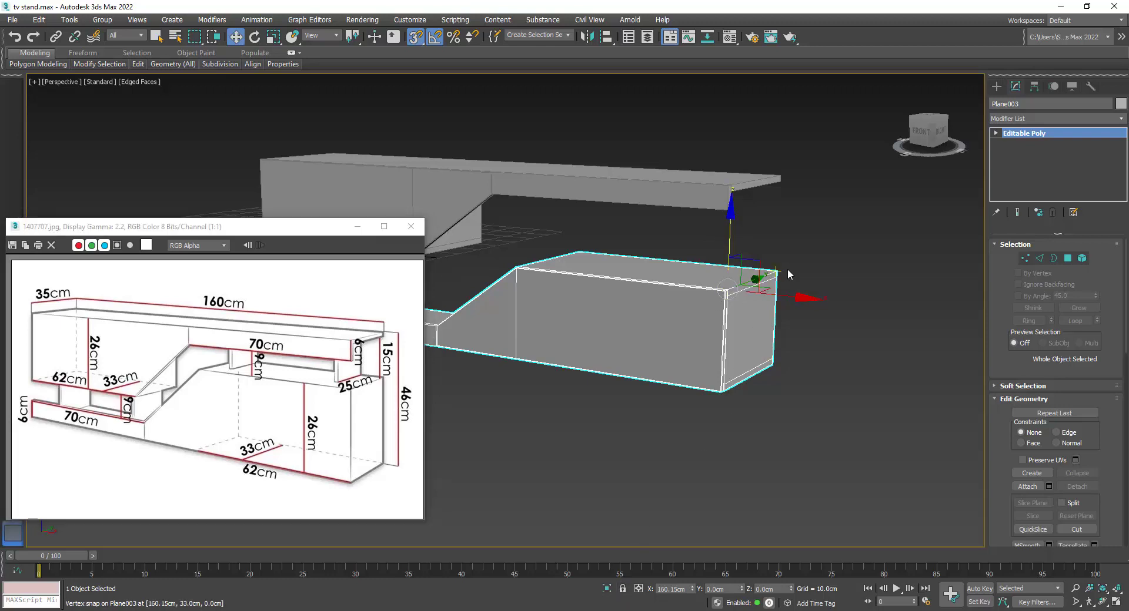
{"action": "left_click_drag", "start_coordinate": [776, 272], "coordinate": [723, 216]}
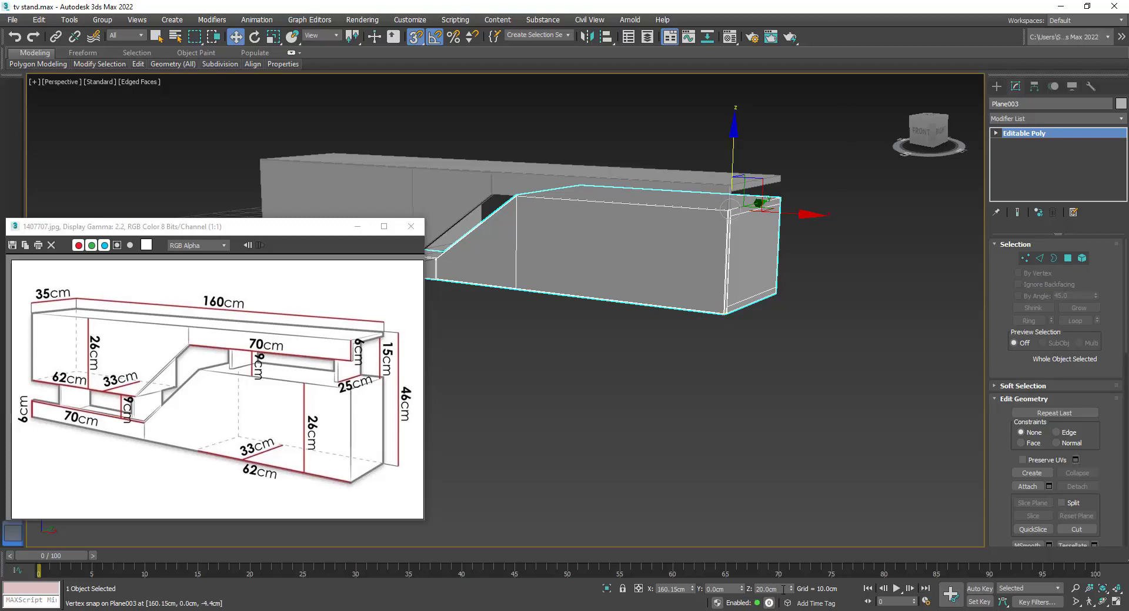
- Drop the lower body with an Offset Z value so both bodies interlock
{"action": "left_click", "coordinate": [638, 590]}
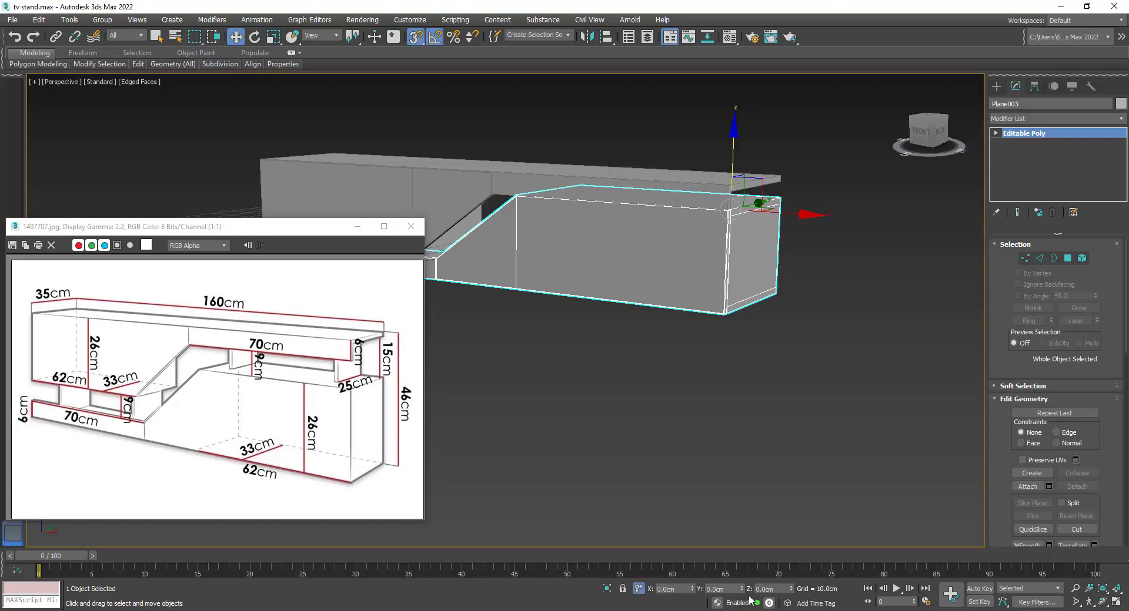
{"action": "double_click", "coordinate": [779, 590]}
{"action": "type", "text": "-"}
{"action": "key", "text": "Return"}
{"action": "left_click", "coordinate": [811, 252]}
{"action": "middle_click_drag", "start_coordinate": [811, 252], "coordinate": [696, 259], "text": "alt"}
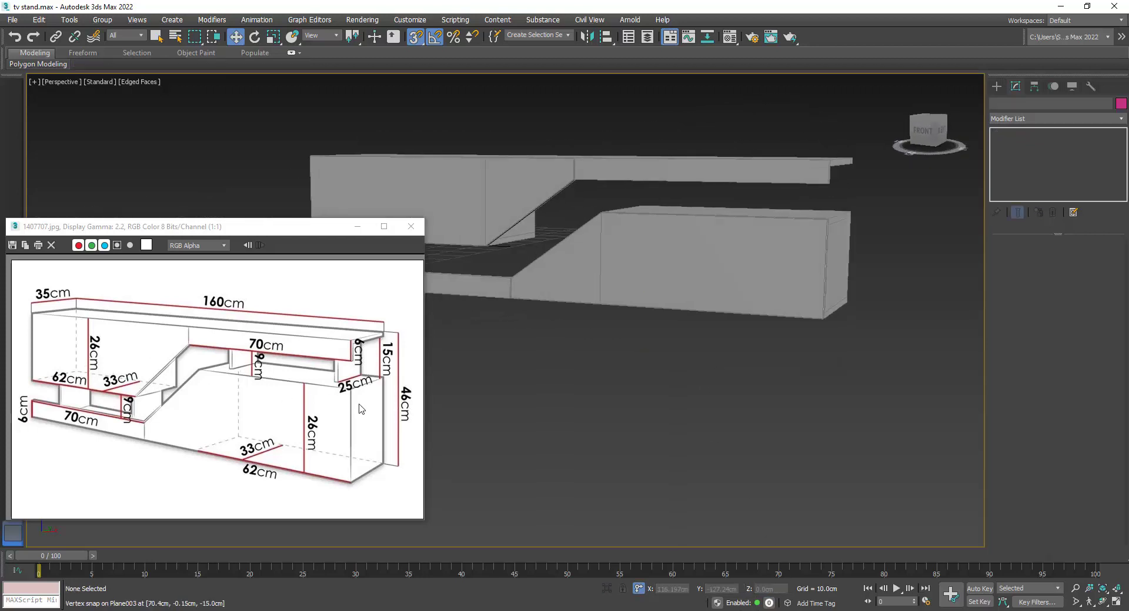
{"action": "middle_click_drag", "start_coordinate": [546, 335], "coordinate": [711, 246], "text": "alt"}
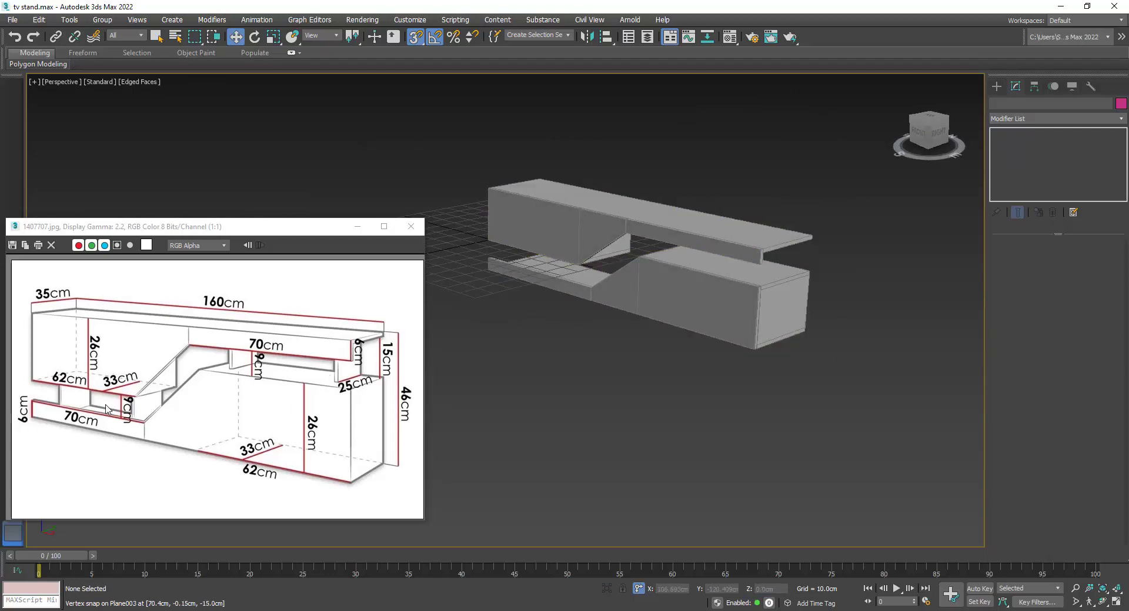
- Clone the upper body's divider panel as an element at the stand's left end
{"action": "left_click", "coordinate": [618, 264]}
{"action": "middle_click_drag", "start_coordinate": [617, 264], "coordinate": [723, 229], "text": "alt"}
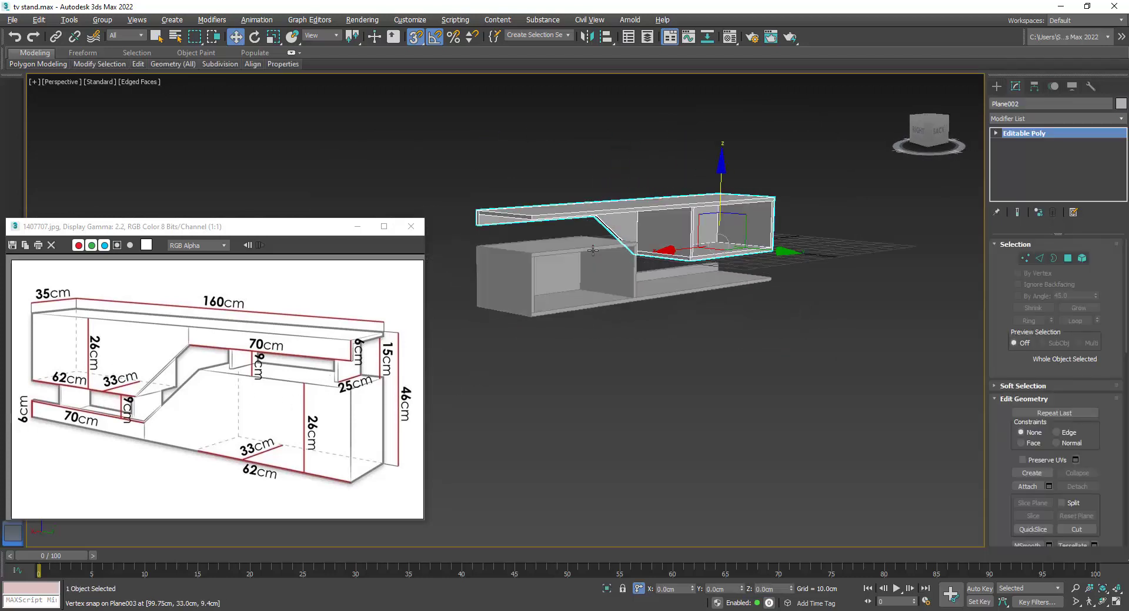
{"action": "left_click", "coordinate": [1081, 257]}
{"action": "left_click", "coordinate": [698, 231]}
{"action": "middle_click_drag", "start_coordinate": [716, 271], "coordinate": [617, 231], "text": "alt"}
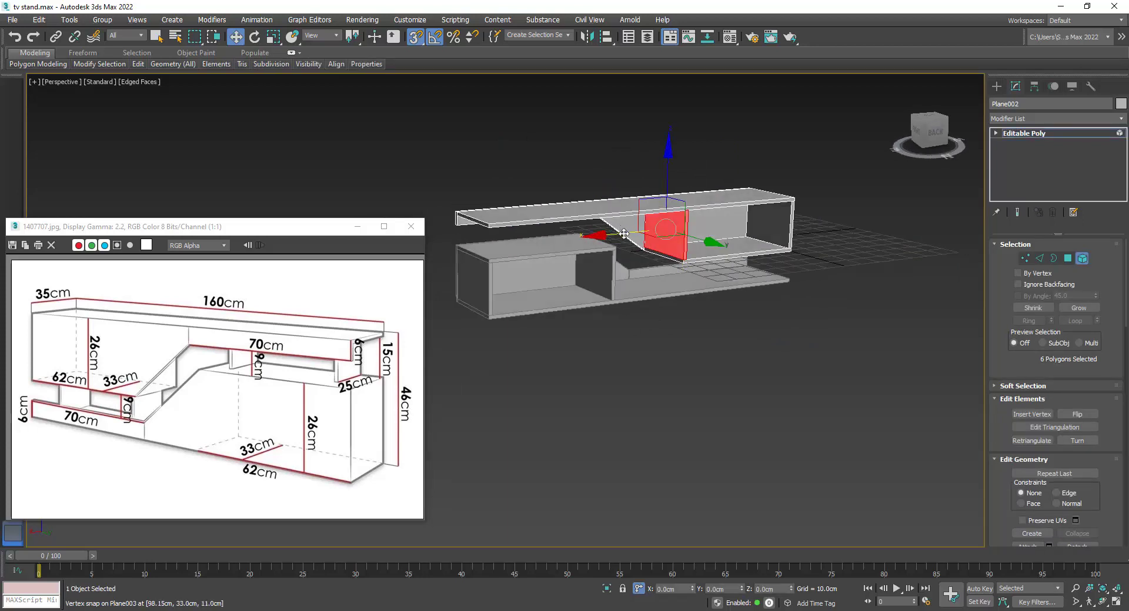
{"action": "key", "text": "s"}
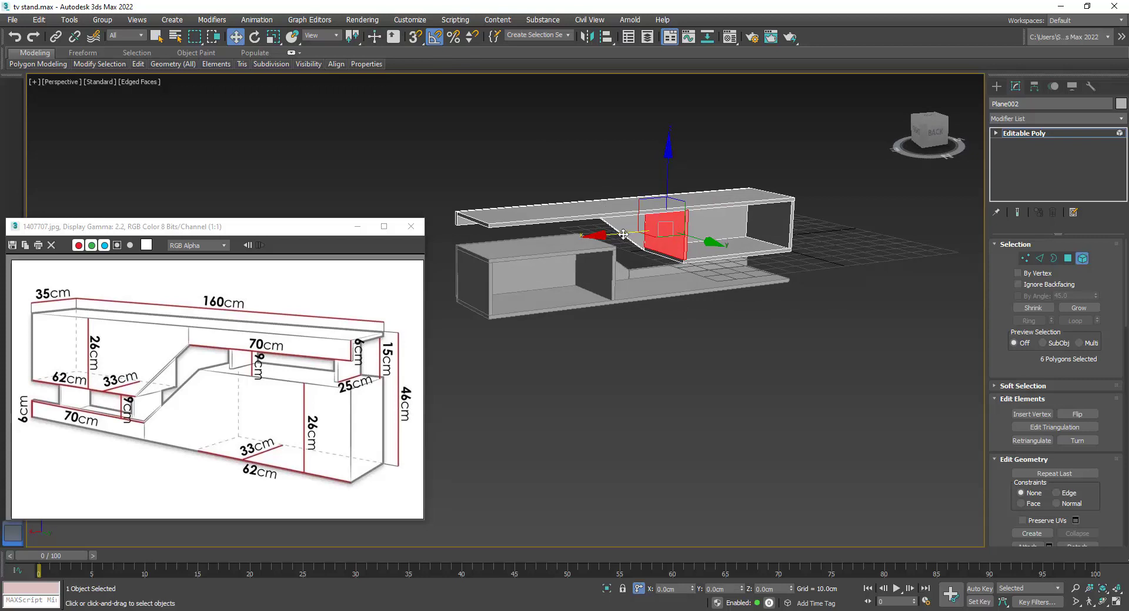
{"action": "left_click_drag", "start_coordinate": [624, 236], "coordinate": [458, 256]}
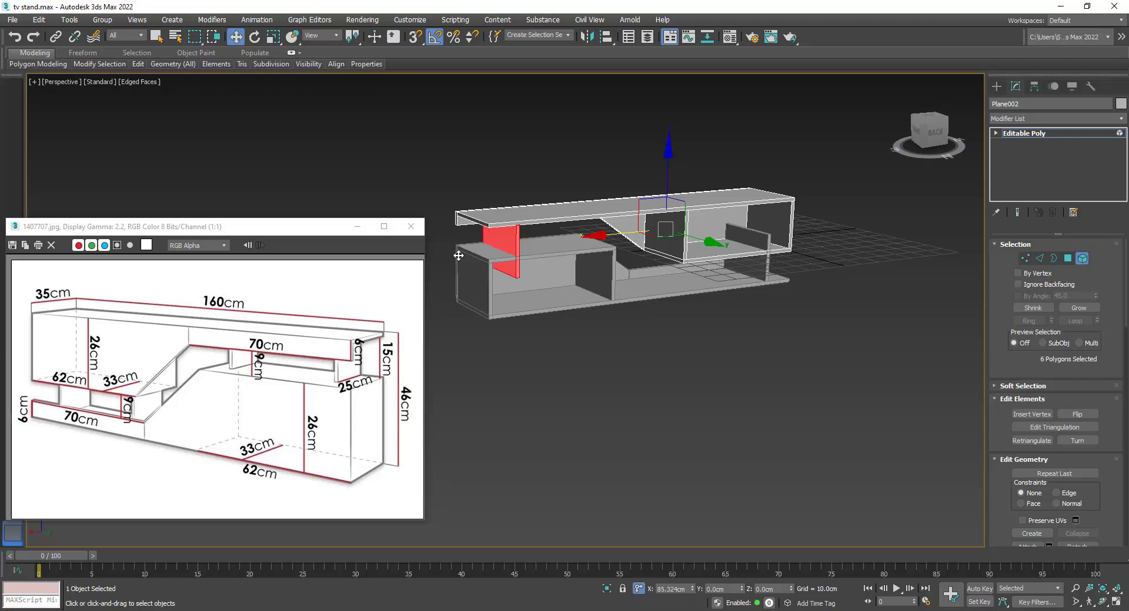
{"action": "left_click_drag", "start_coordinate": [458, 256], "coordinate": [518, 253], "text": "shift"}
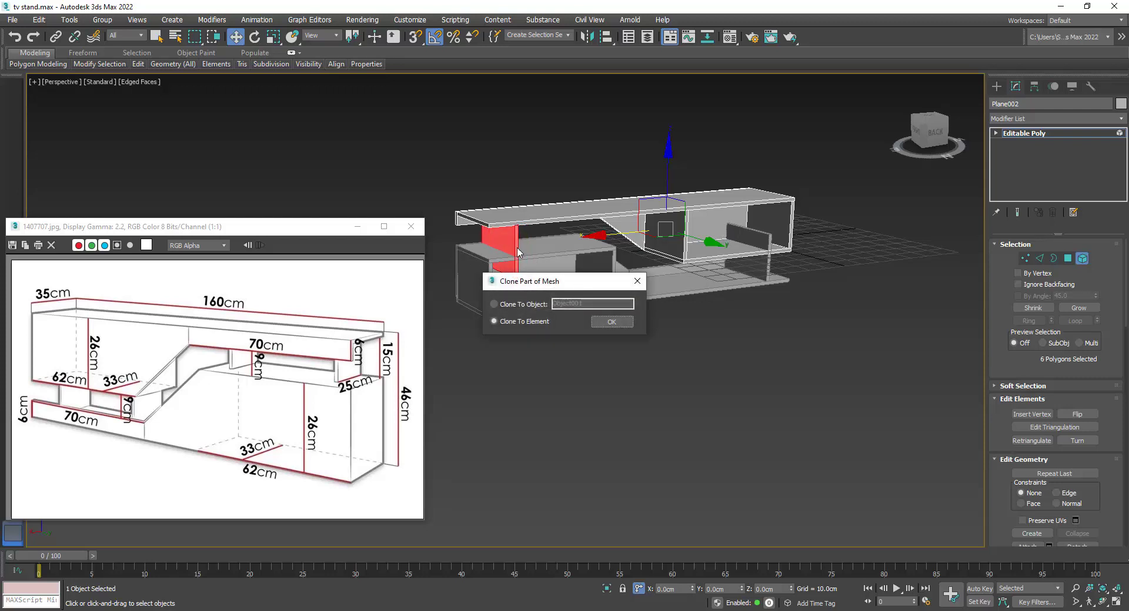
{"action": "left_click", "coordinate": [611, 321]}
- Raise the four left-end vertices level with the lower box top
{"action": "mouse_move", "coordinate": [476, 278]}
{"action": "middle_mouse_down", "text": "alt"}
{"action": "mouse_move", "coordinate": [650, 270]}
{"action": "mouse_move", "coordinate": [574, 252]}
{"action": "mouse_move", "coordinate": [559, 255]}
{"action": "mouse_move", "coordinate": [628, 274]}
{"action": "mouse_move", "coordinate": [550, 272]}
{"action": "mouse_move", "coordinate": [785, 241]}
{"action": "mouse_move", "coordinate": [574, 259]}
{"action": "middle_mouse_up", "text": "alt"}
{"action": "left_click", "coordinate": [1022, 257]}
{"action": "left_click_drag", "start_coordinate": [469, 281], "coordinate": [531, 254]}
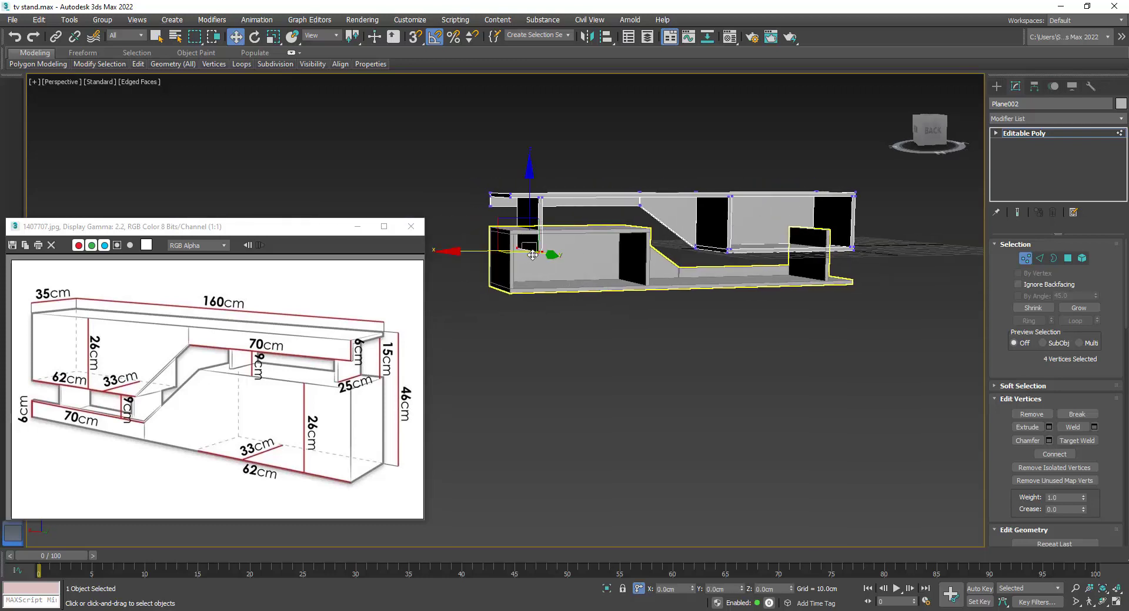
{"action": "scroll", "coordinate": [531, 255], "scroll_direction": "up", "scroll_amount": 2}
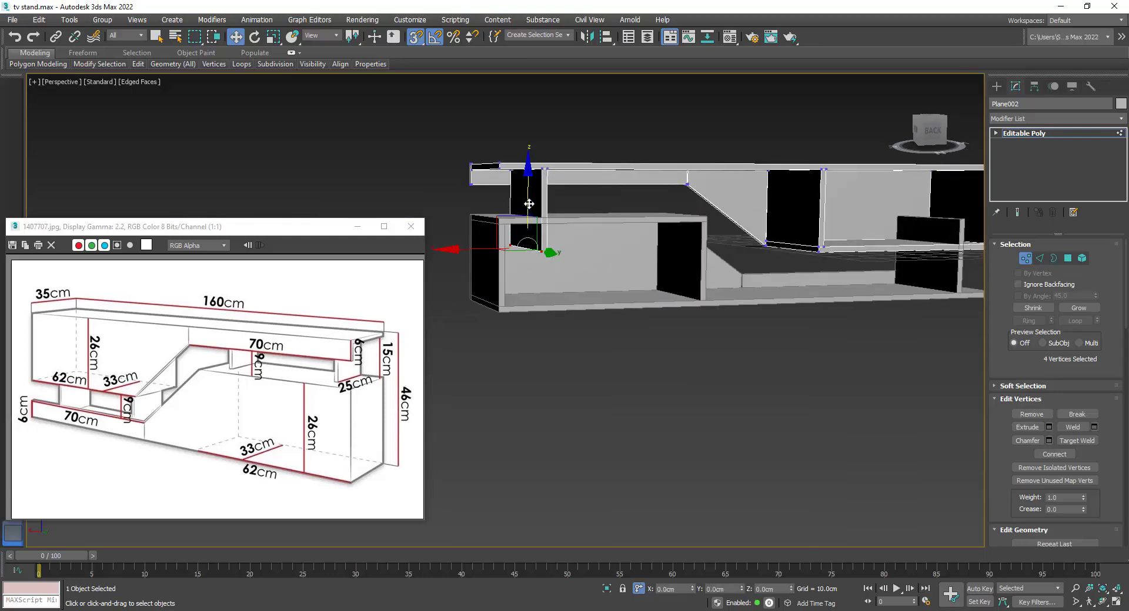
{"action": "left_click_drag", "start_coordinate": [528, 251], "coordinate": [471, 216]}
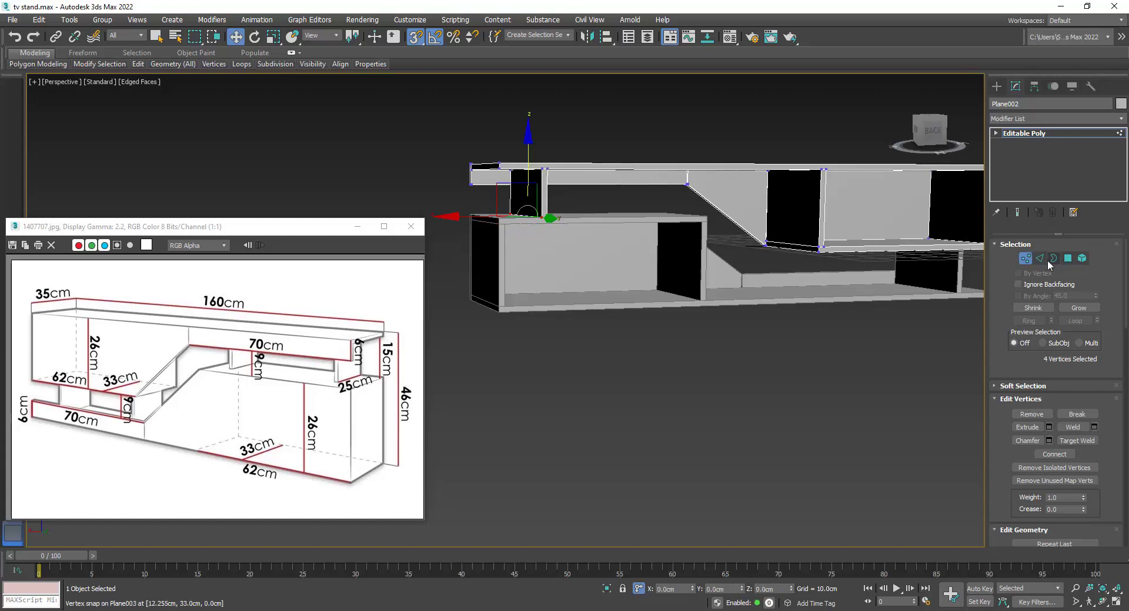
{"action": "left_click", "coordinate": [1024, 258]}
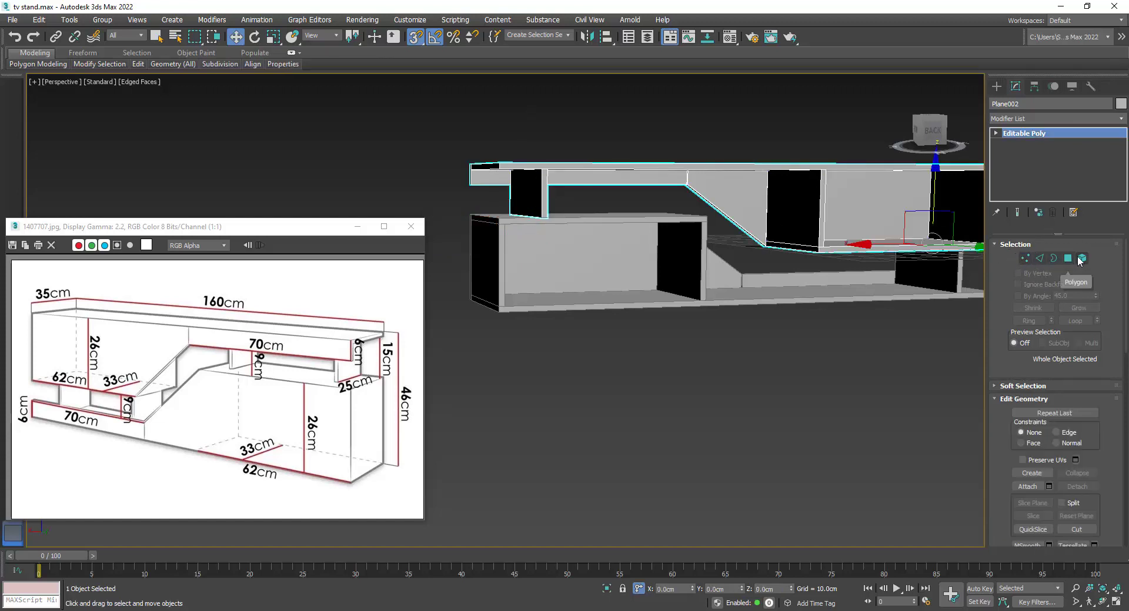
- Position the left support panel and clone it as an element to the right
{"action": "left_click", "coordinate": [1081, 258]}
{"action": "left_click", "coordinate": [605, 247]}
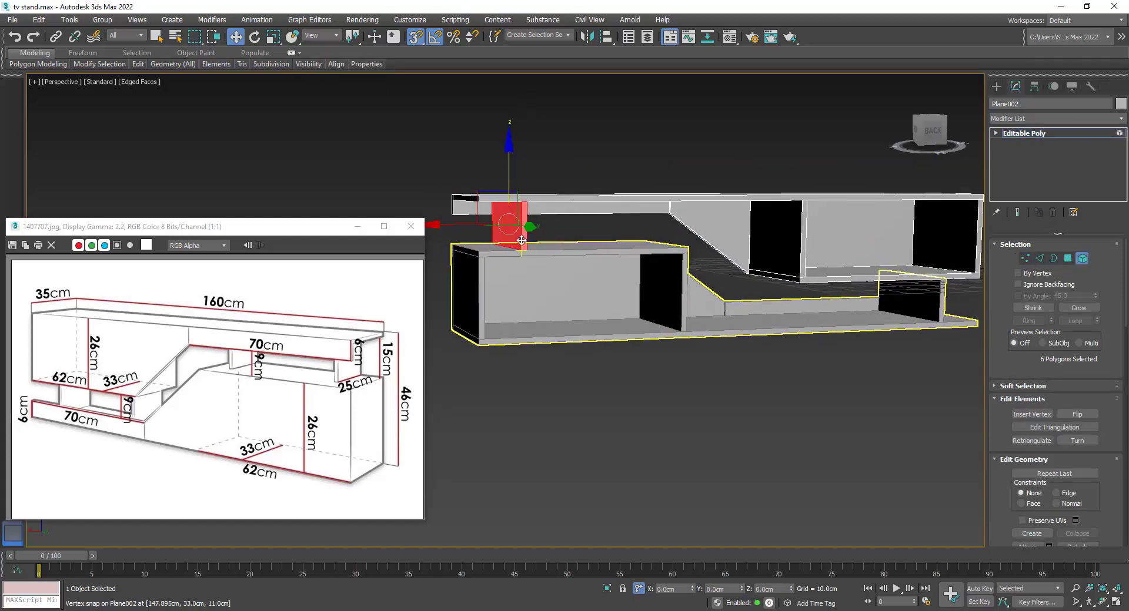
{"action": "mouse_move", "coordinate": [521, 240]}
{"action": "left_mouse_down"}
{"action": "mouse_move", "coordinate": [570, 218]}
{"action": "mouse_move", "coordinate": [522, 222]}
{"action": "left_mouse_up"}
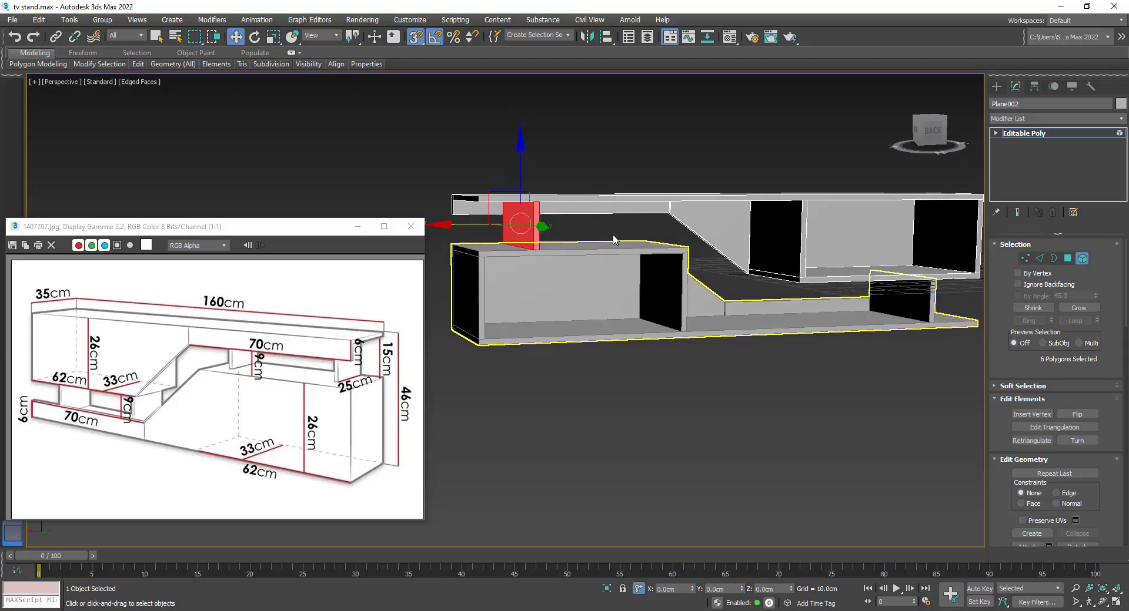
{"action": "key", "text": "ctrl+z"}
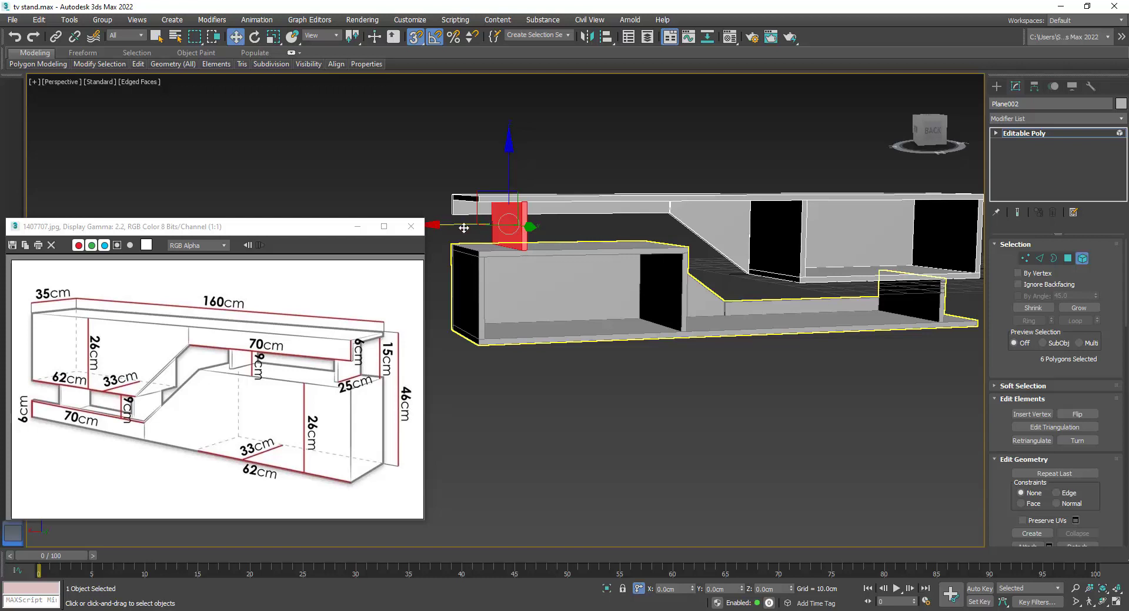
{"action": "left_click_drag", "start_coordinate": [464, 228], "coordinate": [631, 226], "text": "shift"}
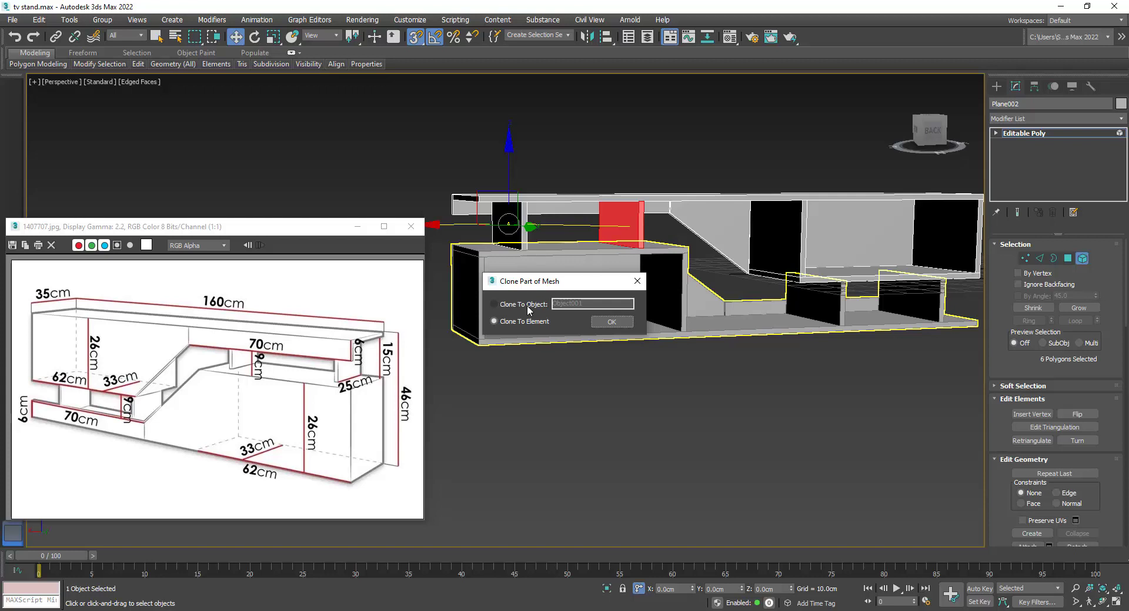
{"action": "left_click", "coordinate": [609, 322]}
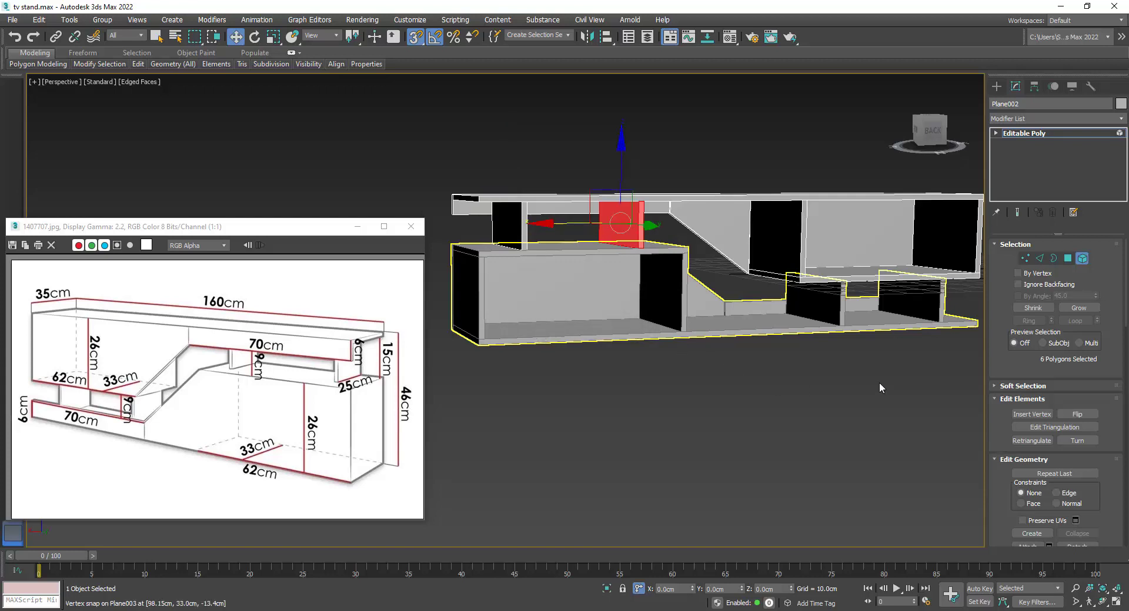
- On the top slab, move a support toward the slab's right end
{"action": "left_click", "coordinate": [880, 387]}
{"action": "mouse_move", "coordinate": [879, 387]}
{"action": "middle_mouse_down", "text": "alt"}
{"action": "mouse_move", "coordinate": [694, 244]}
{"action": "mouse_move", "coordinate": [697, 300]}
{"action": "mouse_move", "coordinate": [696, 279]}
{"action": "mouse_move", "coordinate": [788, 254]}
{"action": "middle_mouse_up", "text": "alt"}
{"action": "left_click", "coordinate": [789, 255]}
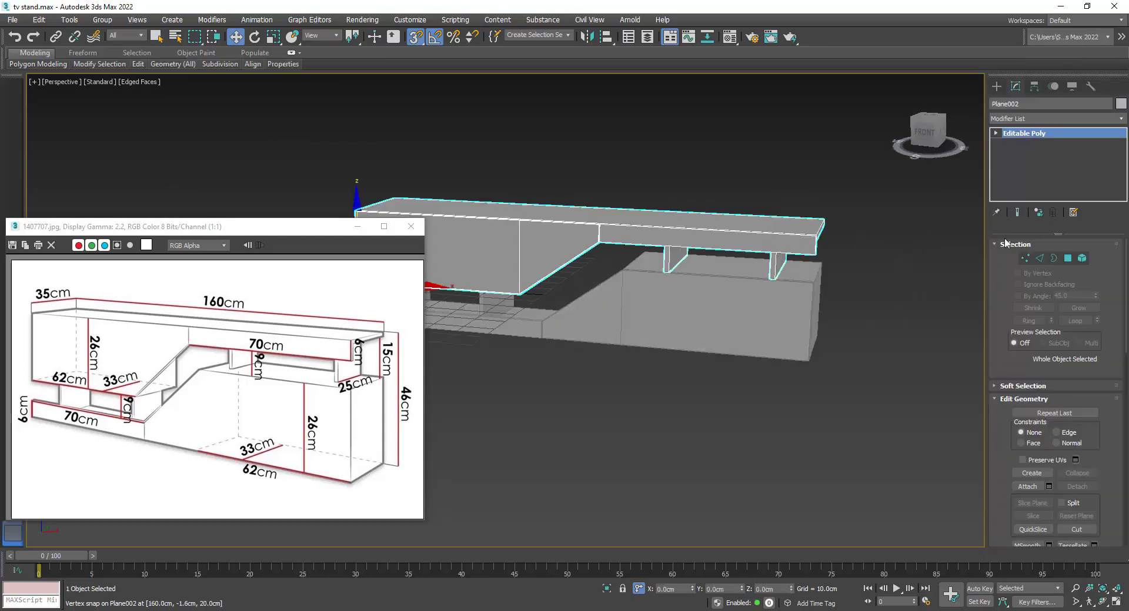
{"action": "left_click", "coordinate": [1081, 258]}
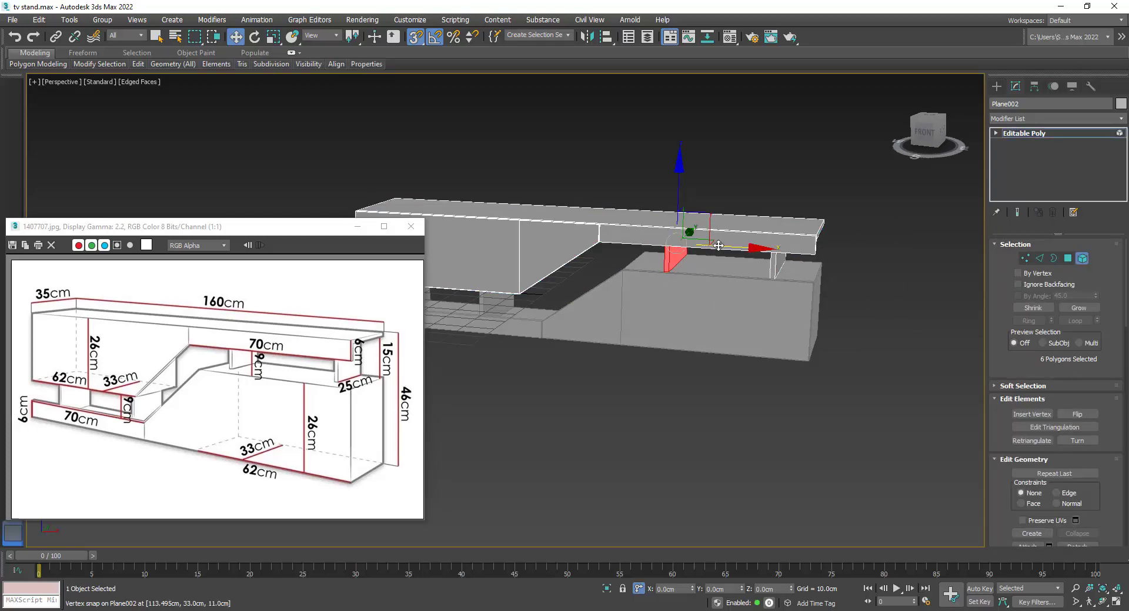
{"action": "key", "text": "s"}
{"action": "mouse_move", "coordinate": [722, 247]}
{"action": "left_mouse_down"}
{"action": "mouse_move", "coordinate": [712, 245]}
{"action": "mouse_move", "coordinate": [785, 254]}
{"action": "left_mouse_up"}
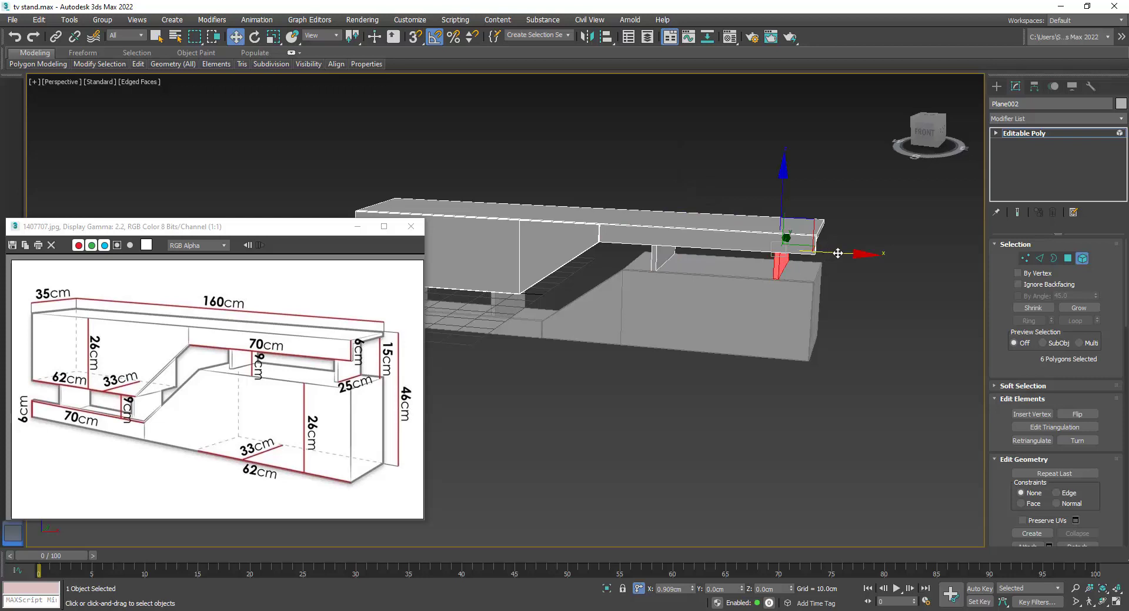
- Exit element editing, clear the selection, and view the finished stand from above
{"action": "left_click", "coordinate": [1081, 258]}
{"action": "left_click", "coordinate": [705, 440]}
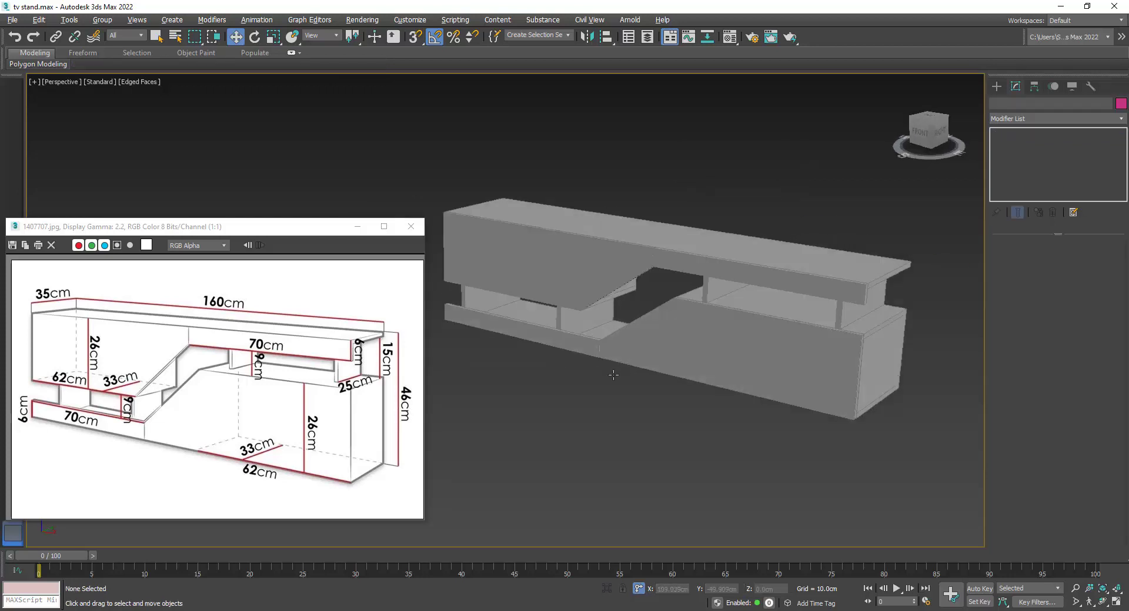
{"action": "mouse_move", "coordinate": [705, 441]}
{"action": "middle_mouse_down", "text": "alt"}
{"action": "mouse_move", "coordinate": [575, 367]}
{"action": "mouse_move", "coordinate": [661, 322]}
{"action": "middle_mouse_up", "text": "alt"}
{"action": "scroll", "coordinate": [676, 329], "scroll_direction": "up", "scroll_amount": 5}
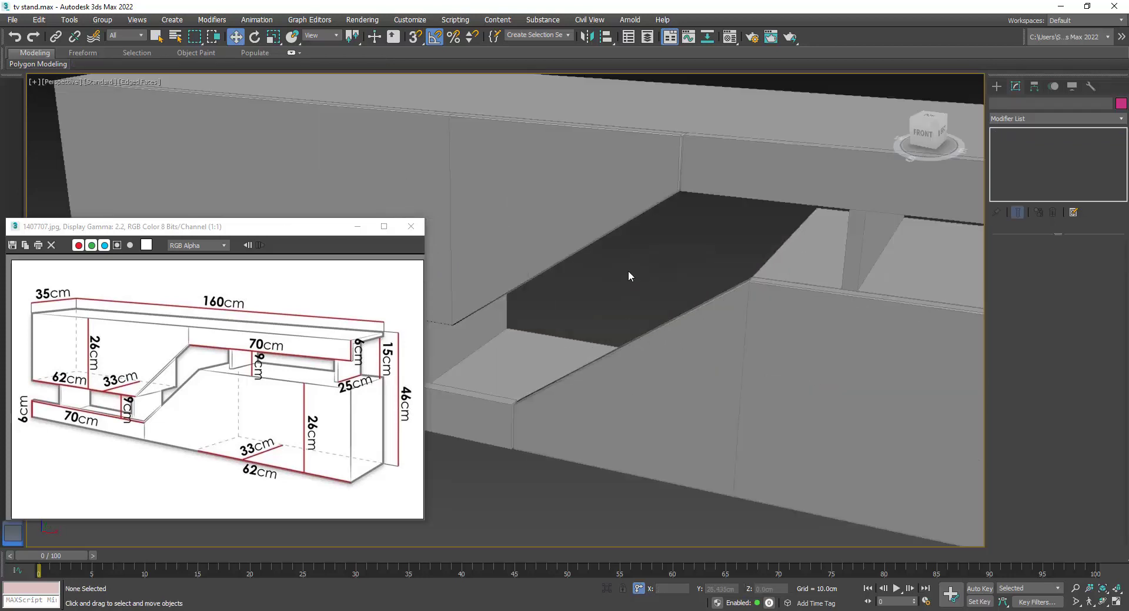
{"action": "scroll", "coordinate": [654, 255], "scroll_direction": "down", "scroll_amount": 3}
{"action": "scroll", "coordinate": [654, 264], "scroll_direction": "down", "scroll_amount": 3}
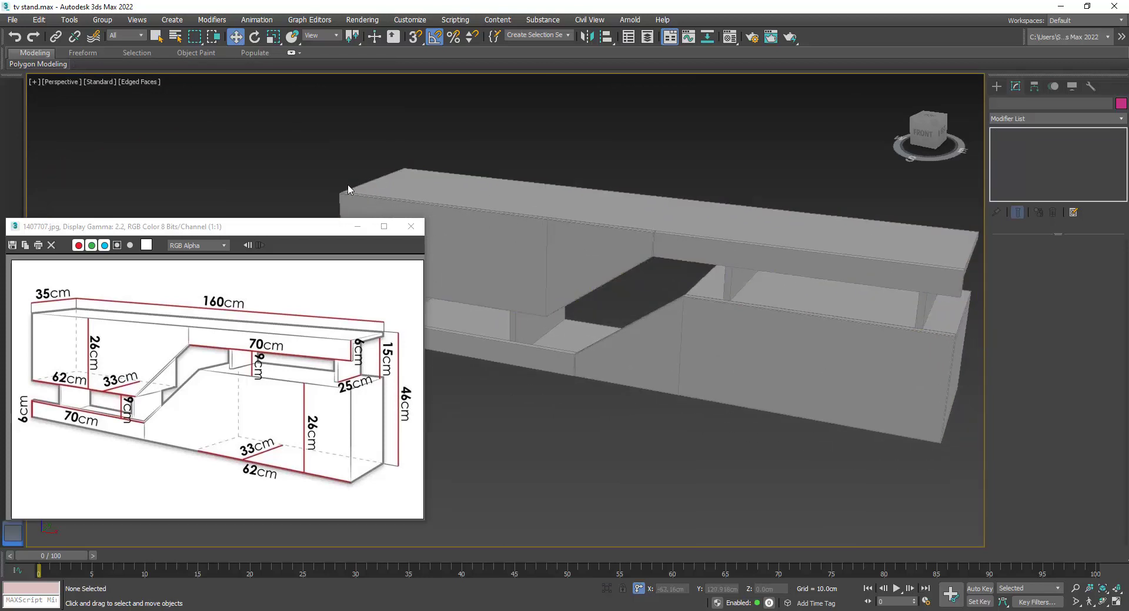
- Minimize the reference drawing, center the stand, and save it as tv stand.max
{"action": "left_click", "coordinate": [357, 226]}
{"action": "mouse_move", "coordinate": [585, 206]}
{"action": "middle_mouse_down"}
{"action": "mouse_move", "coordinate": [461, 211]}
{"action": "mouse_move", "coordinate": [456, 191]}
{"action": "middle_mouse_up"}
{"action": "left_click", "coordinate": [12, 19]}
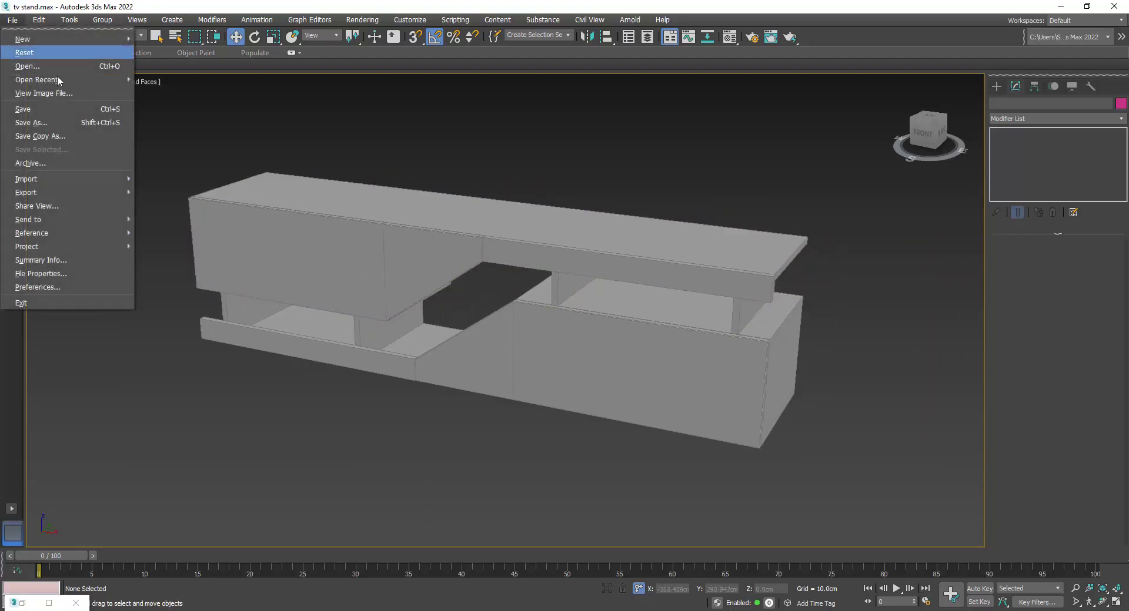
{"action": "left_click", "coordinate": [36, 109]}
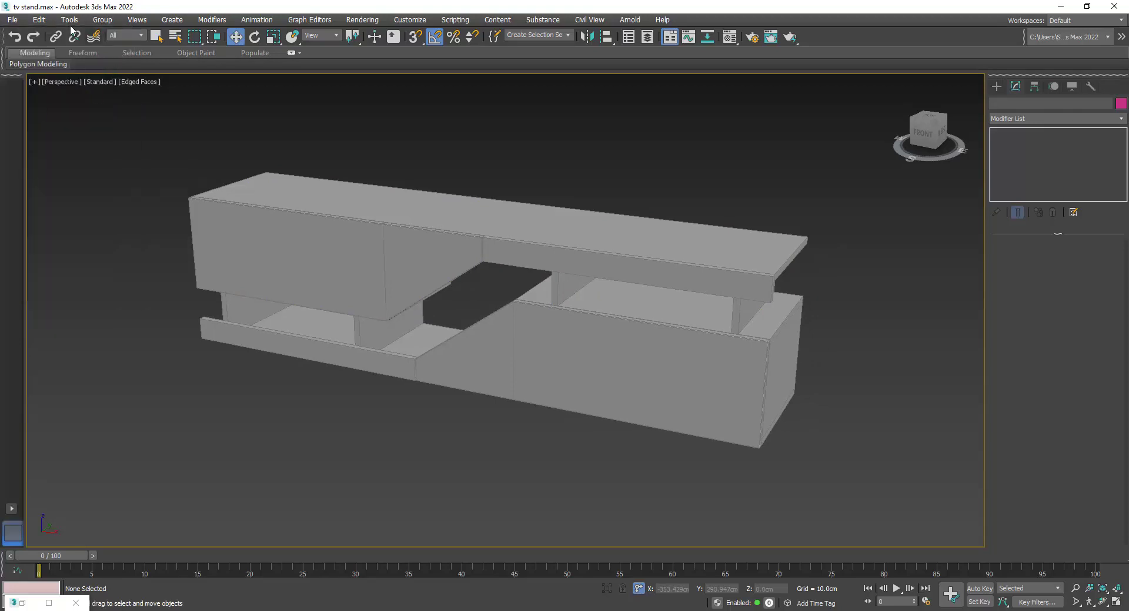